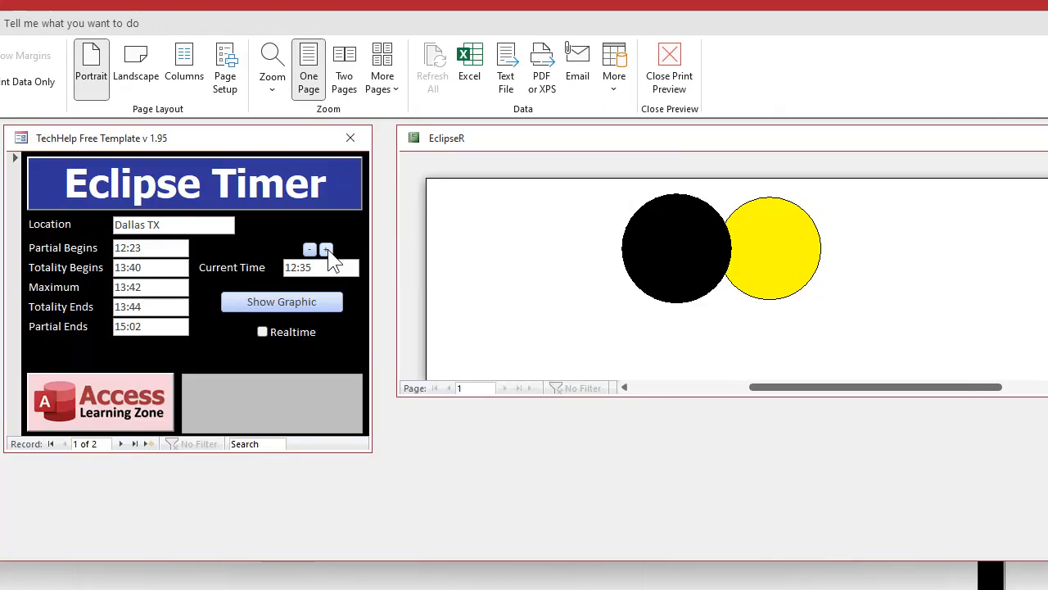
- Set the Eclipse Timer's current time to 13:39 and redraw the eclipse graphic for that time
click(325, 250)
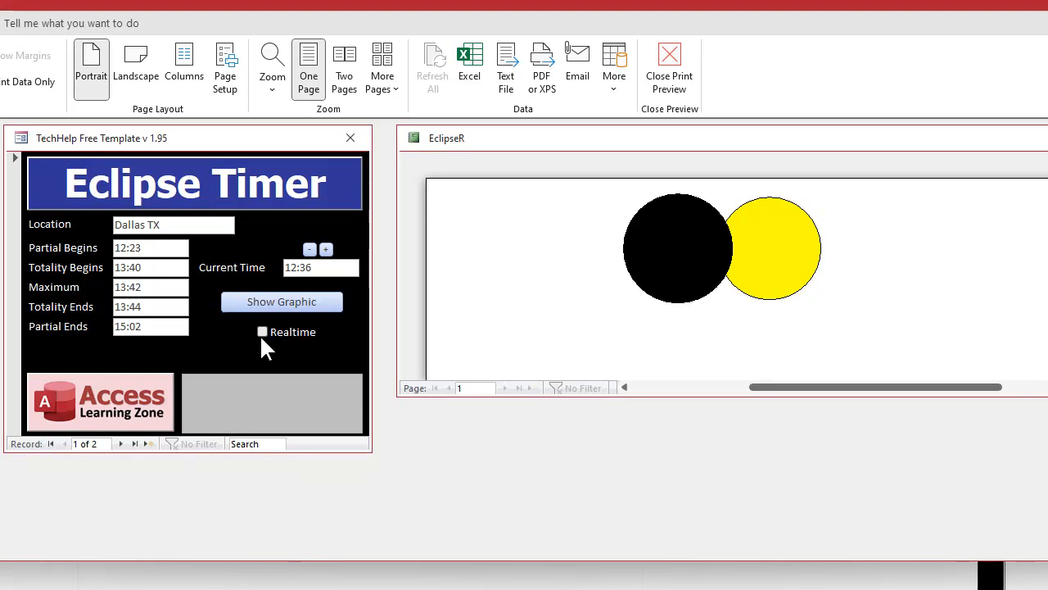
drag(320, 267, 244, 266)
text(13:39)
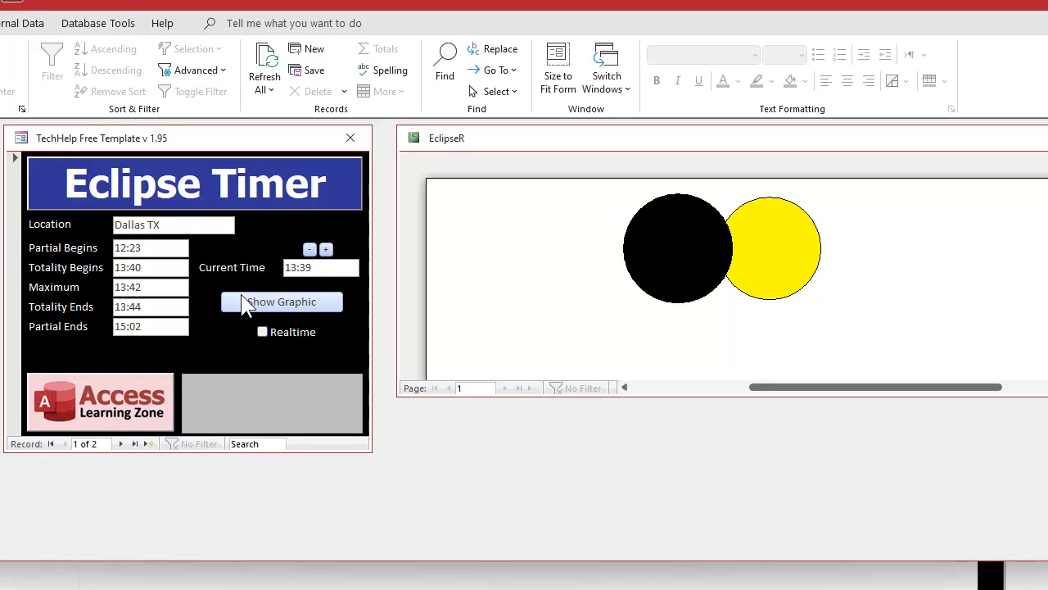
click(262, 302)
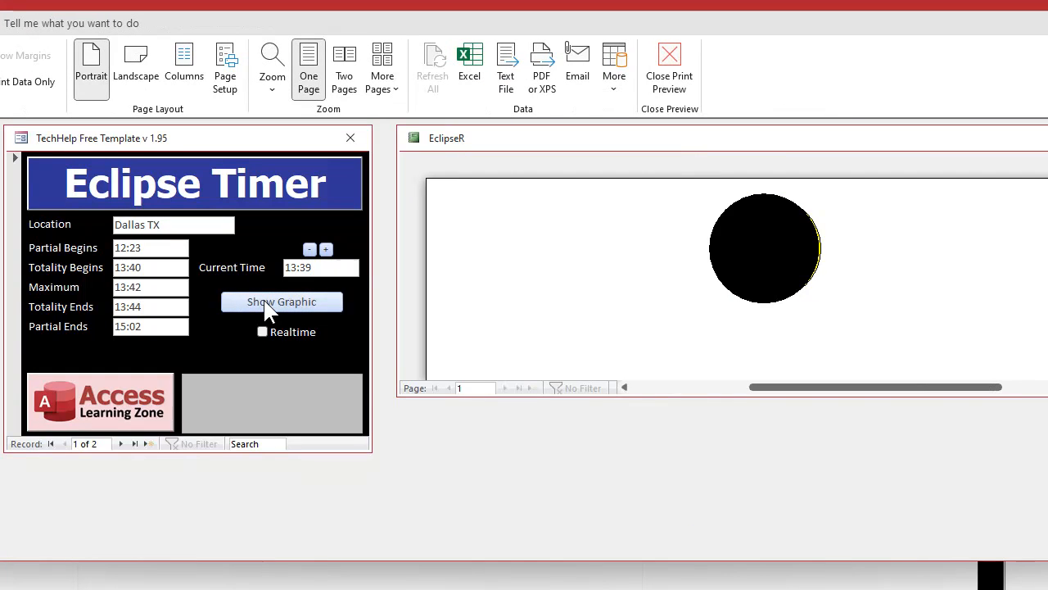
- Advance the Eclipse Timer's current time minute by minute through totality and past 13:48, updating the graphic each time
click(326, 250)
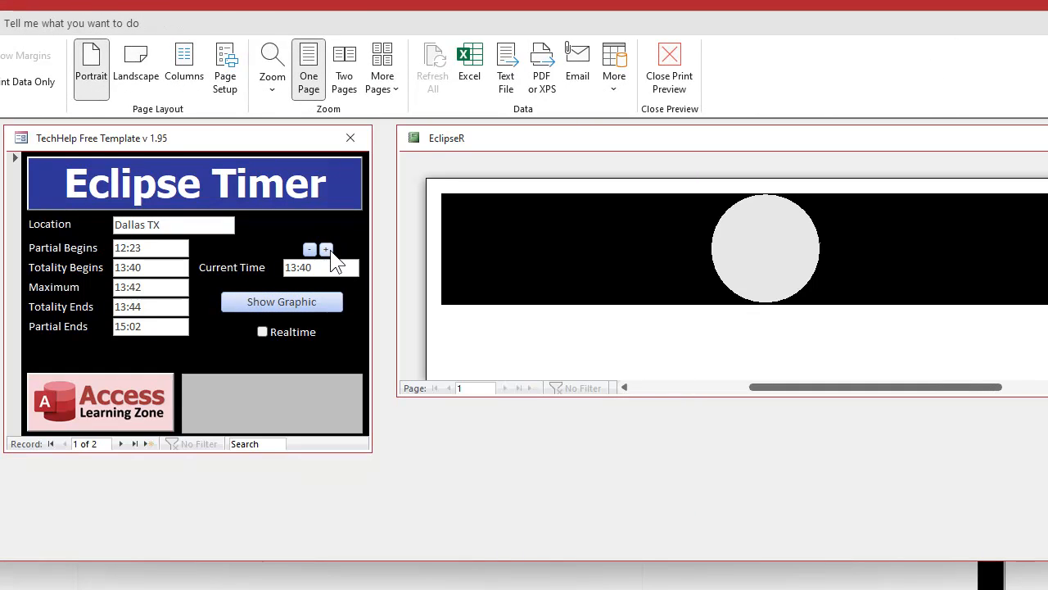
click(328, 251)
click(328, 251)
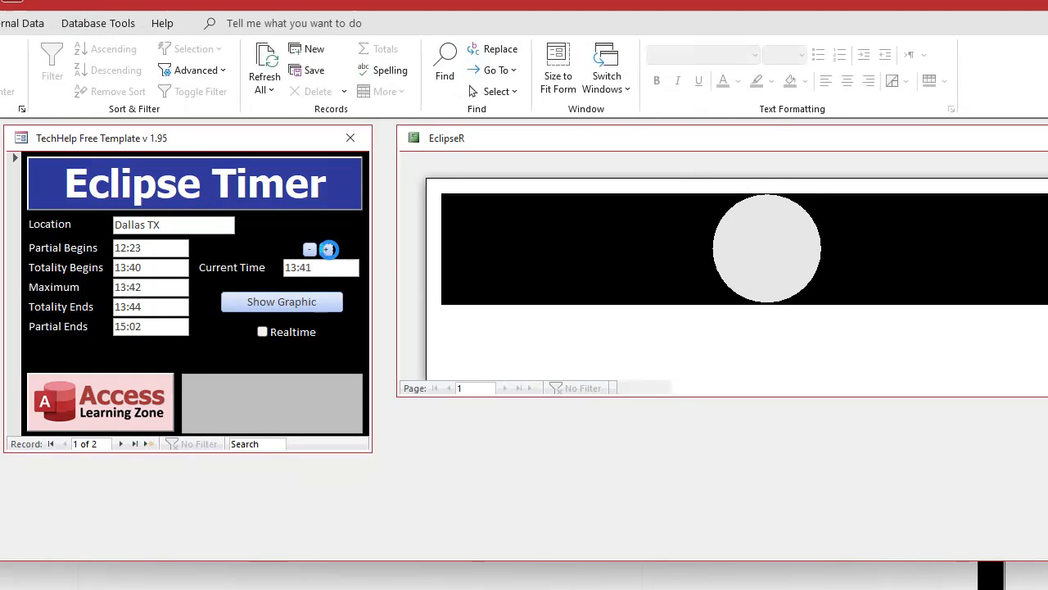
click(327, 251)
click(328, 251)
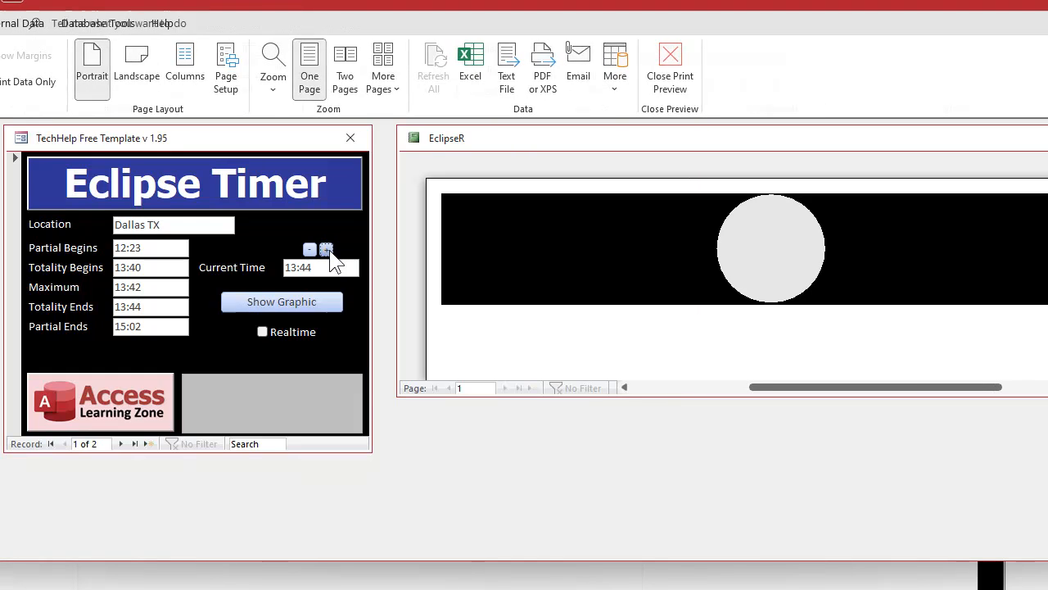
click(327, 250)
click(327, 249)
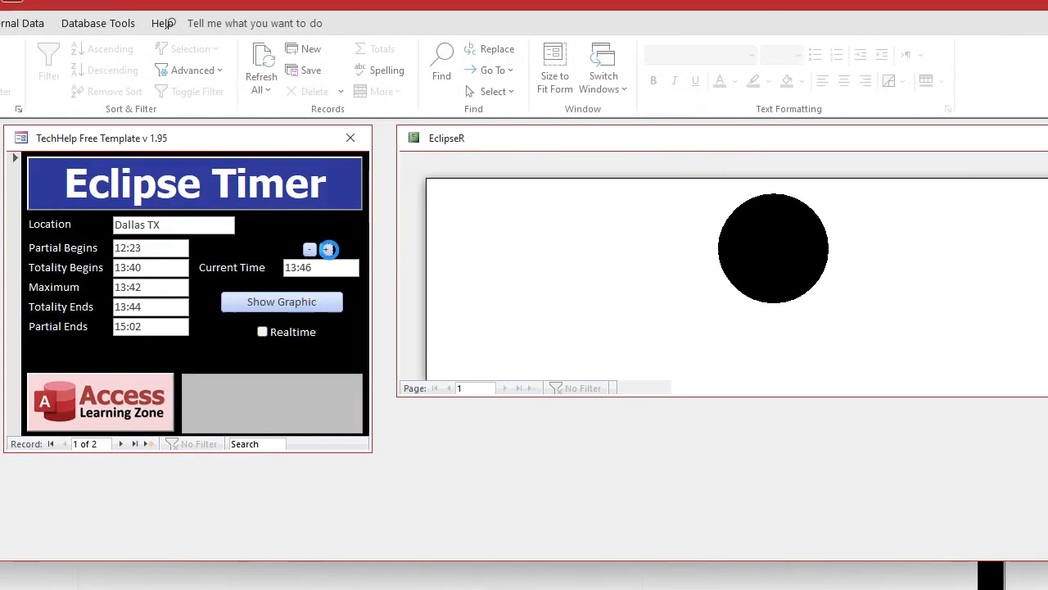
click(328, 249)
click(328, 250)
click(327, 250)
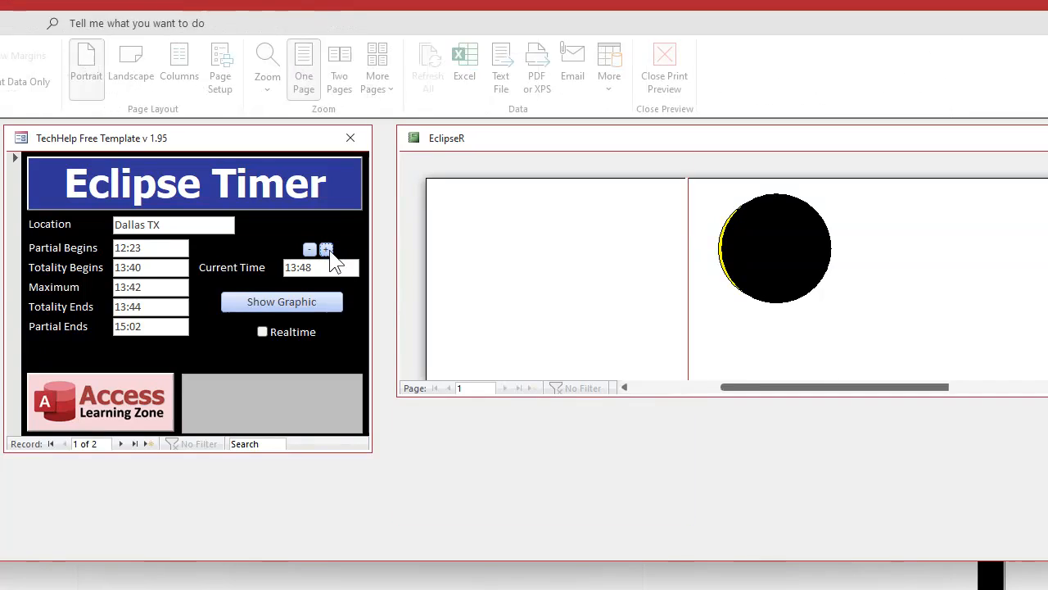
click(328, 250)
click(328, 250)
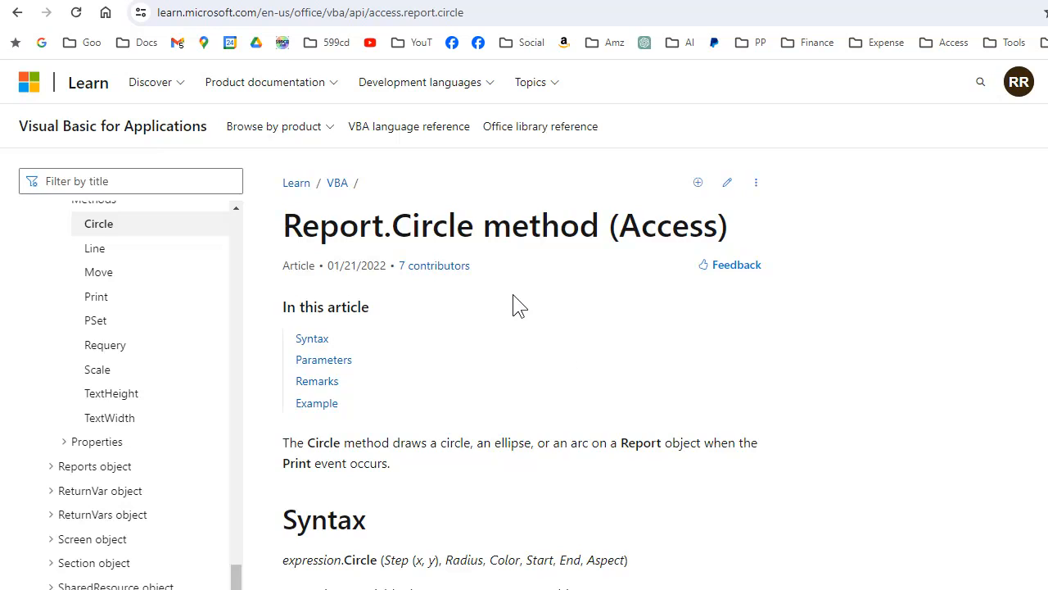
- In the browser, review the Report.Circle method documentation on Microsoft Learn and the circle-drawing examples on Ms Access Gurus
scroll(528, 334, down, 5)
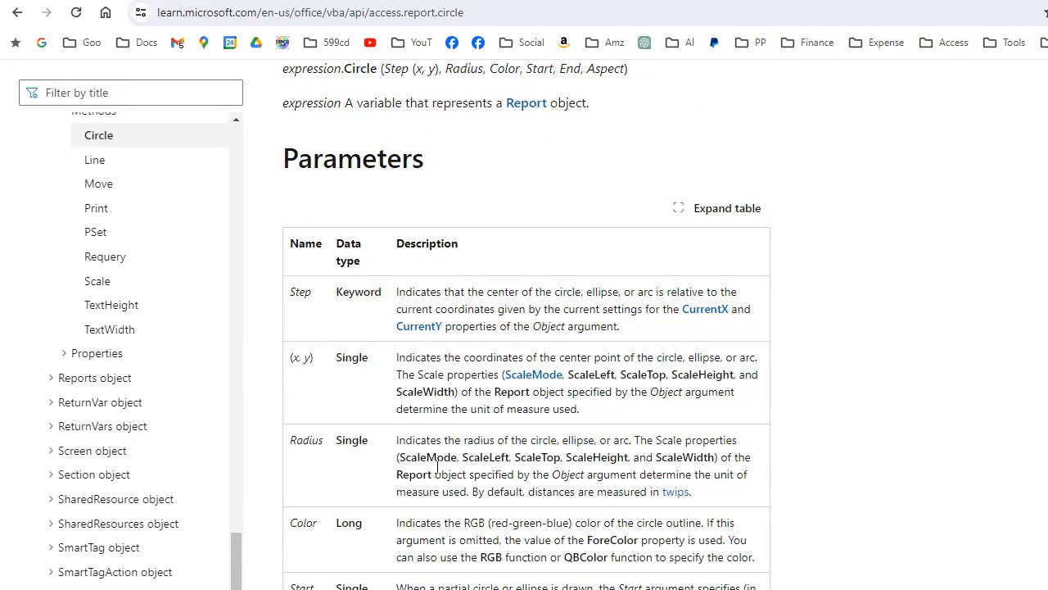
scroll(442, 409, down, 2)
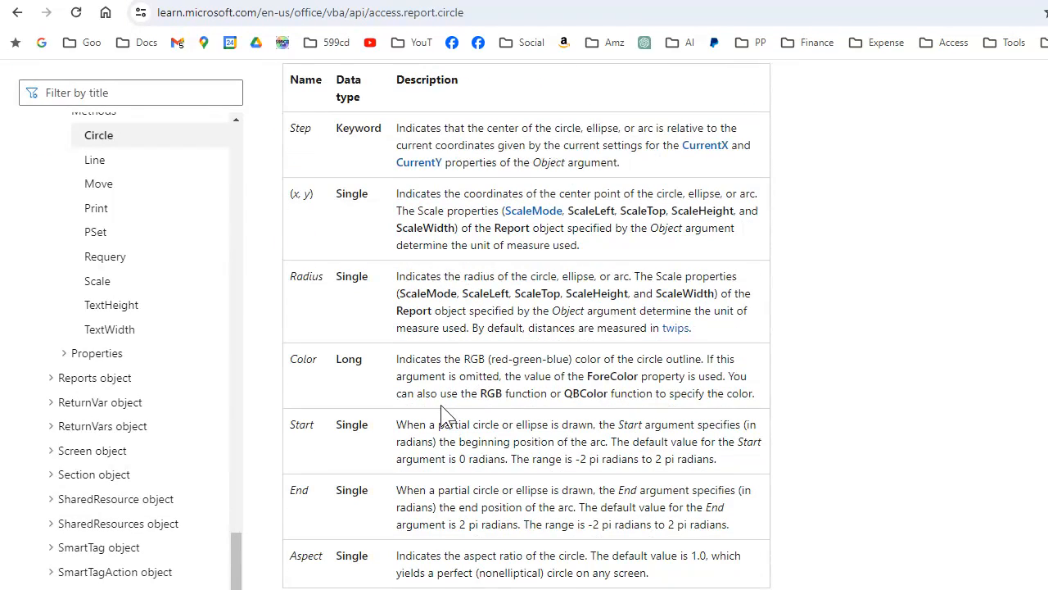
scroll(486, 418, down, 2)
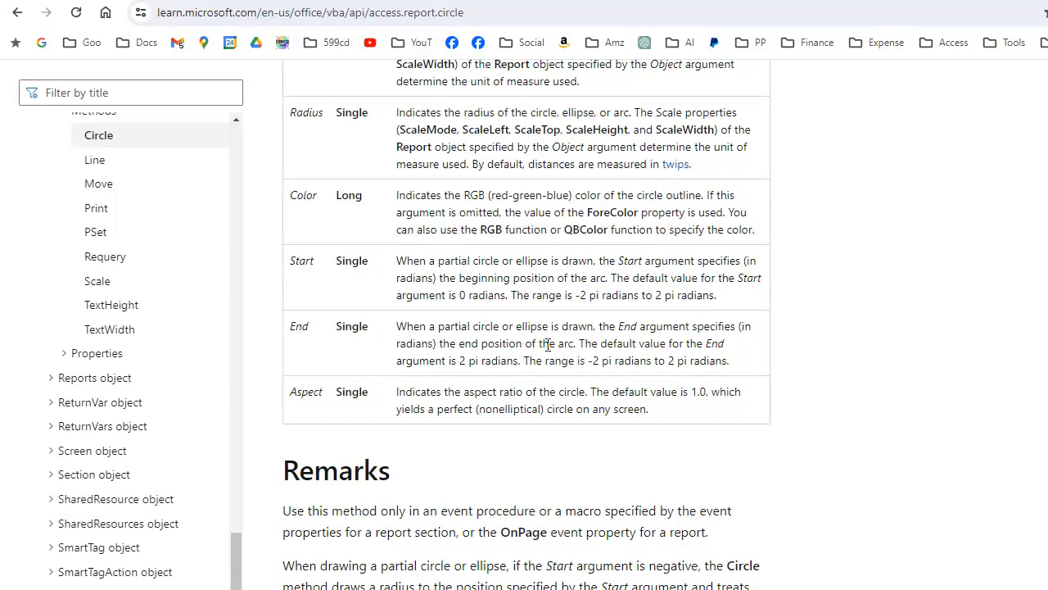
scroll(548, 344, up, 10)
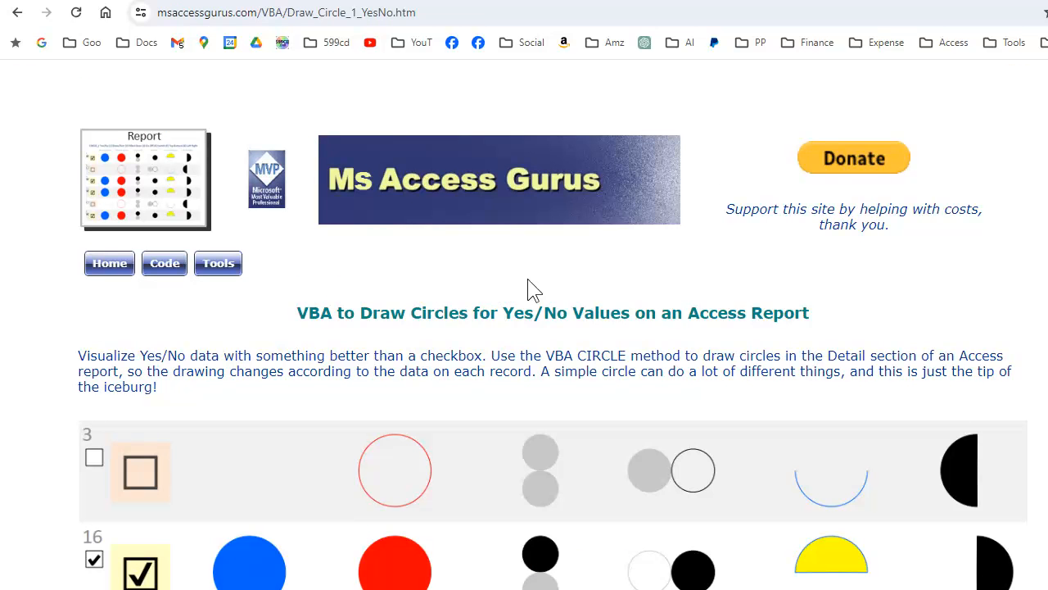
scroll(532, 295, down, 2)
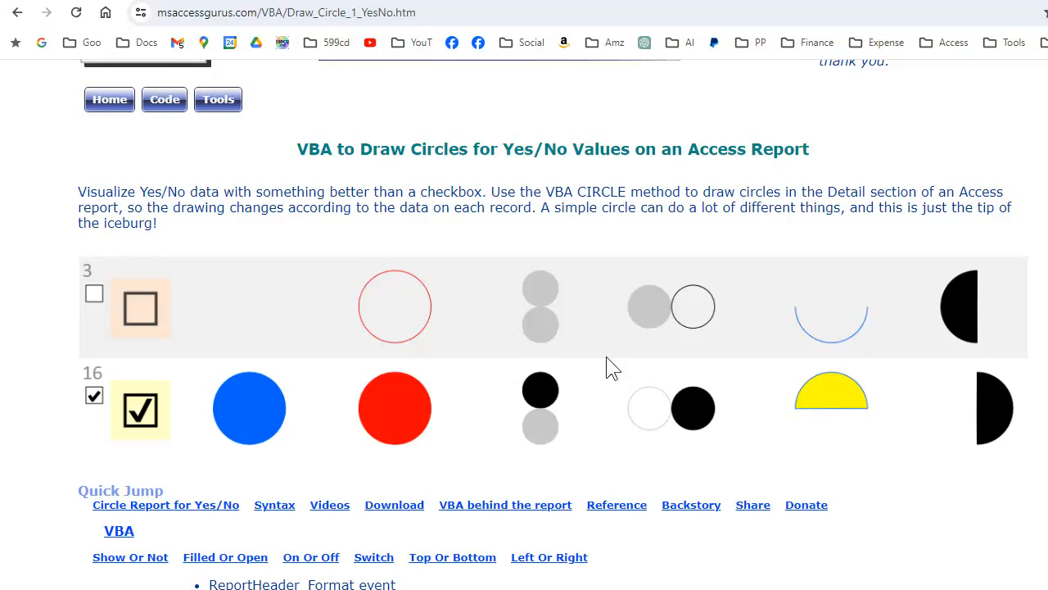
scroll(603, 408, down, 3)
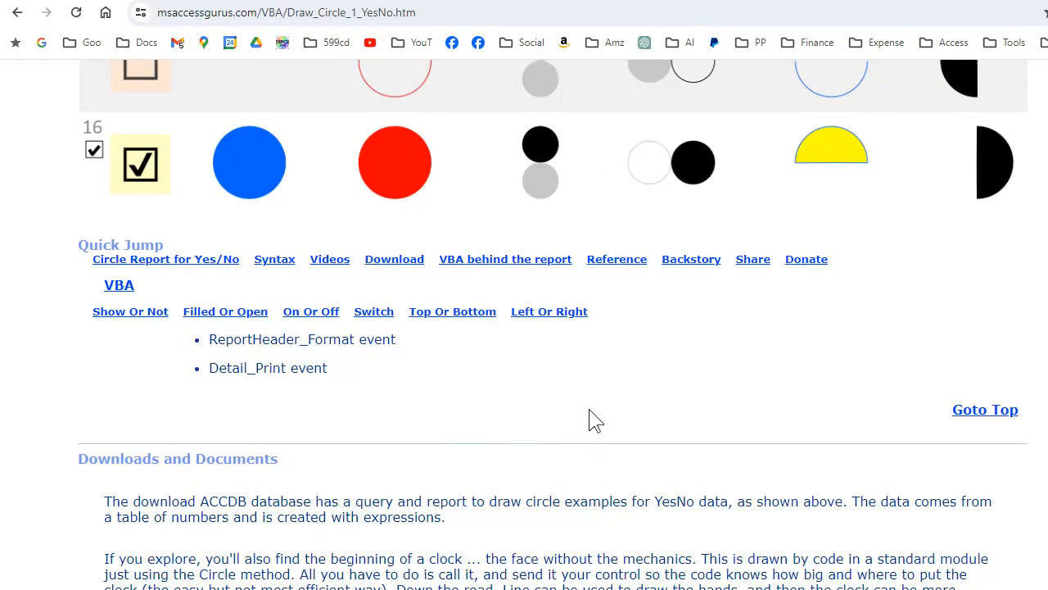
scroll(623, 352, up, 5)
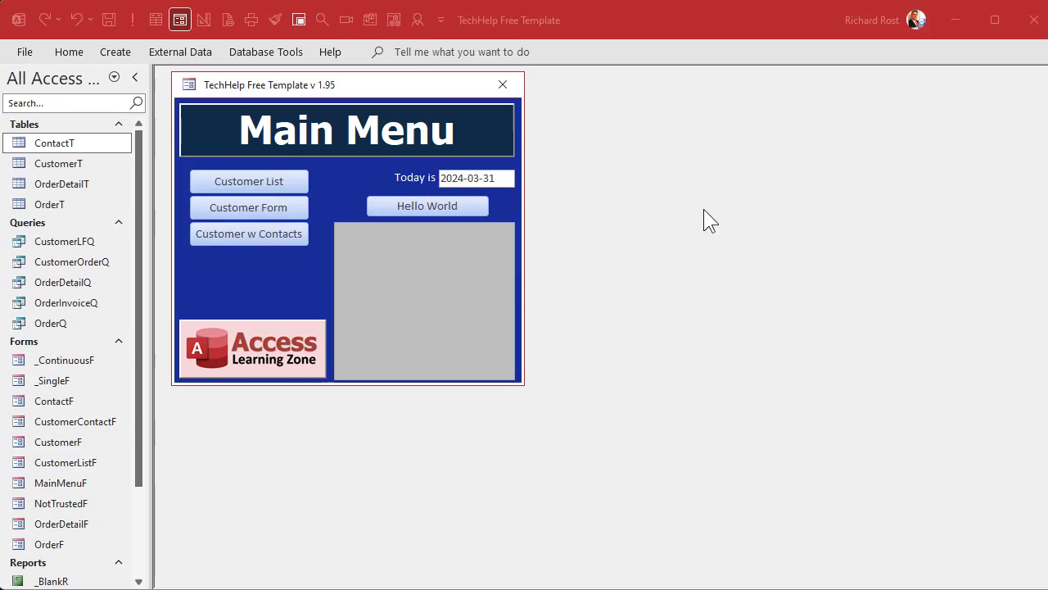
- In the TechHelp Free Template database in Access, create a new table in design view with a LocationID AutoNumber field
click(672, 211)
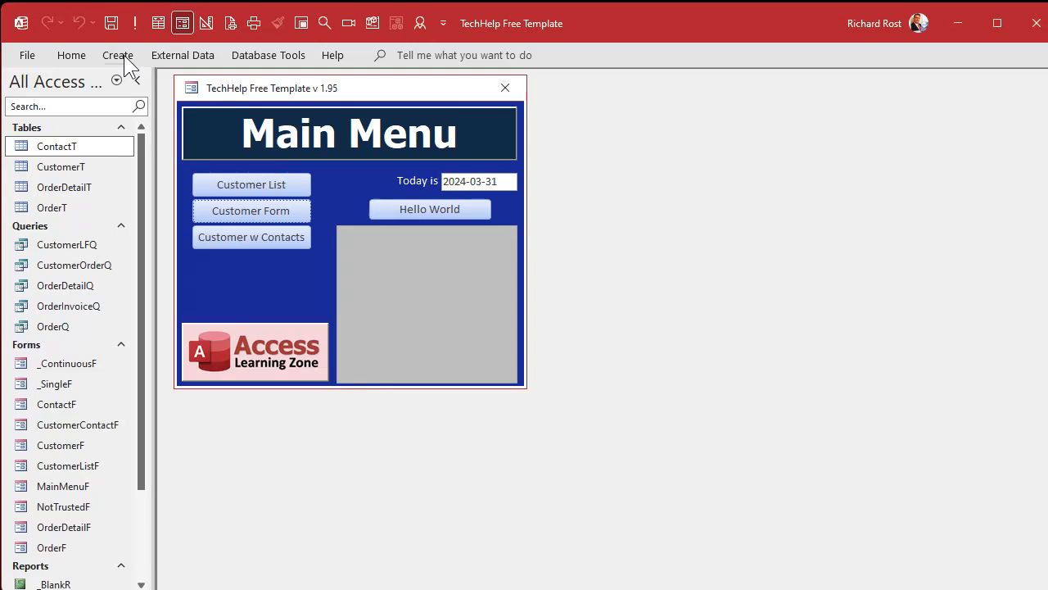
click(121, 56)
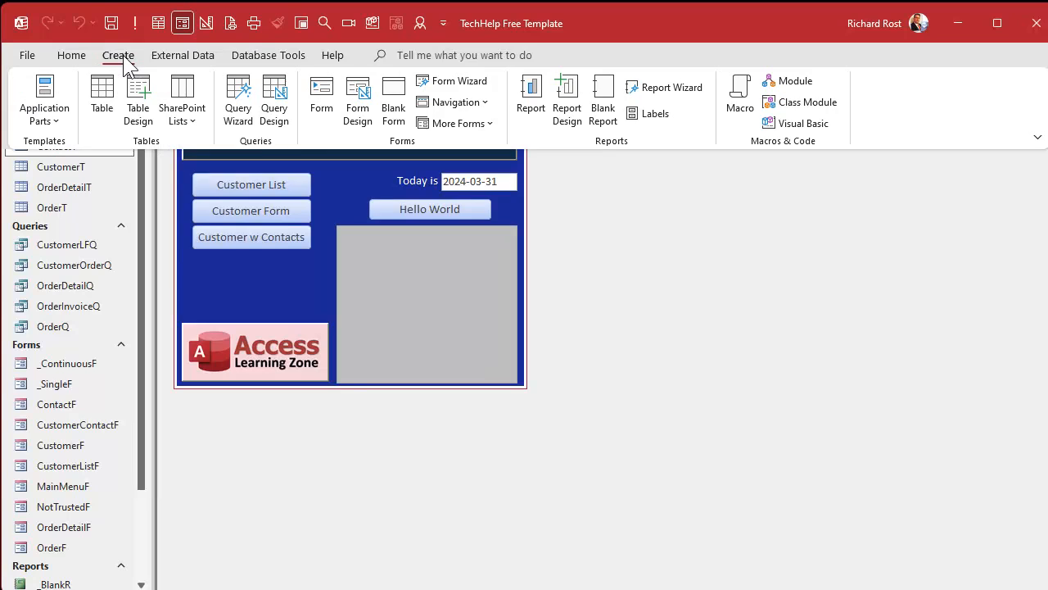
click(139, 102)
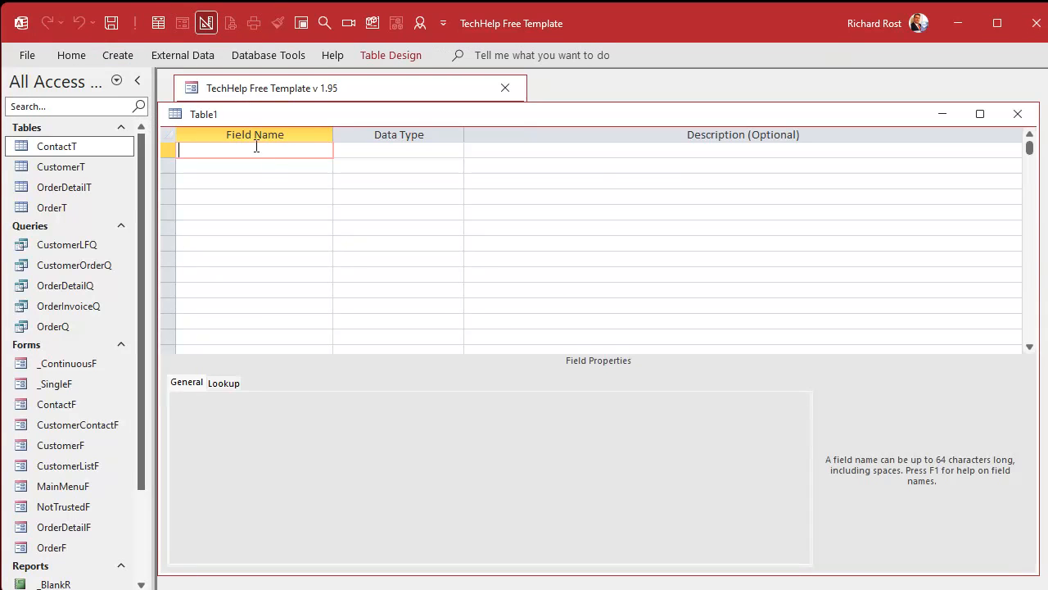
drag(272, 118, 277, 96)
text(LocationID)
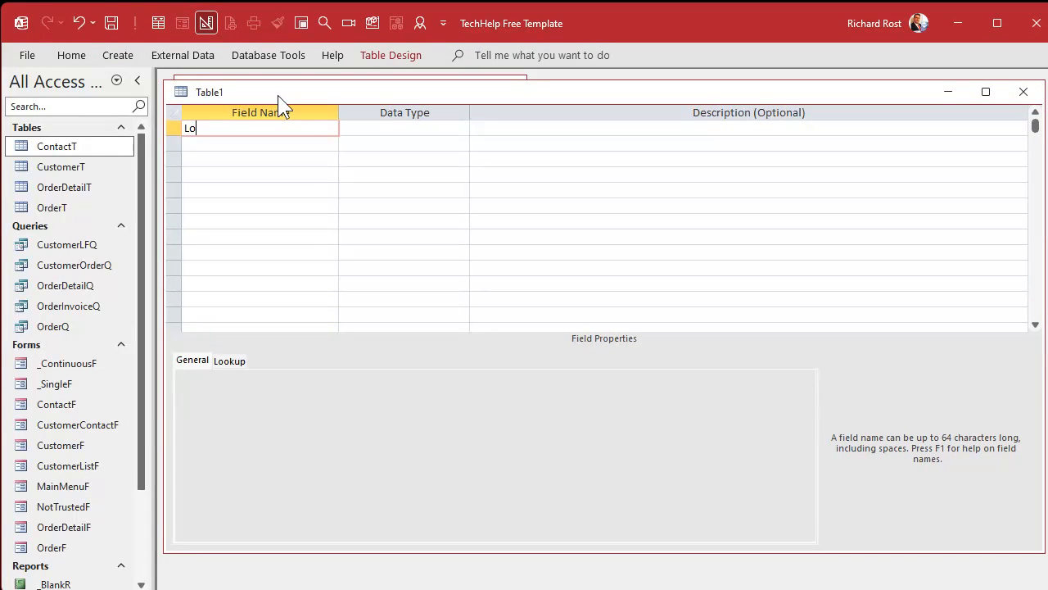
key(Tab)
text(a)
key(Tab)
key(Tab)
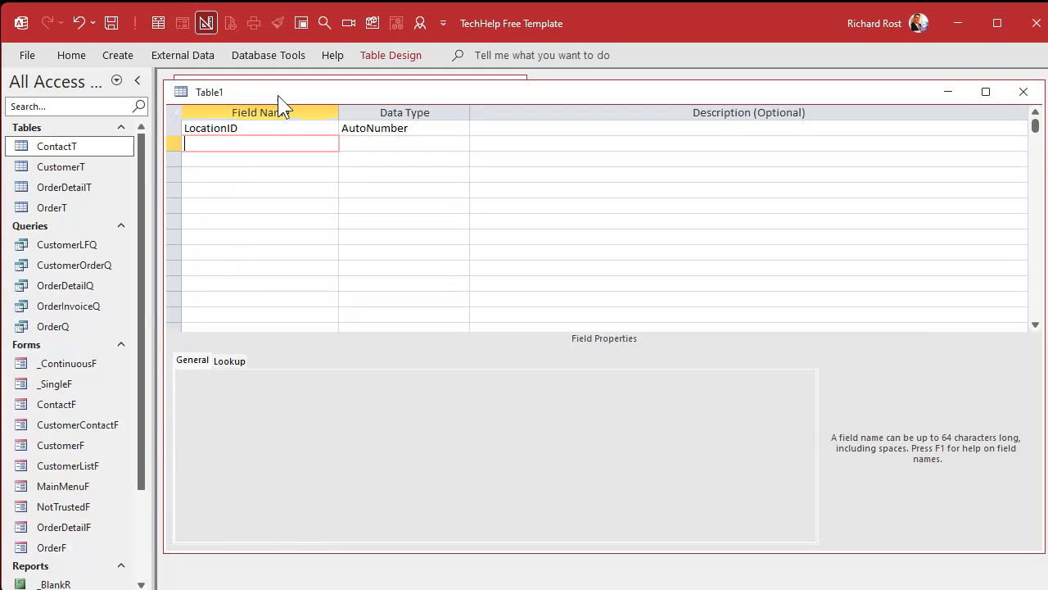
- Add a LocationName field as Short Text and a PartialBegins field as Date/Time to the new table
text(LocationName)
key(Tab)
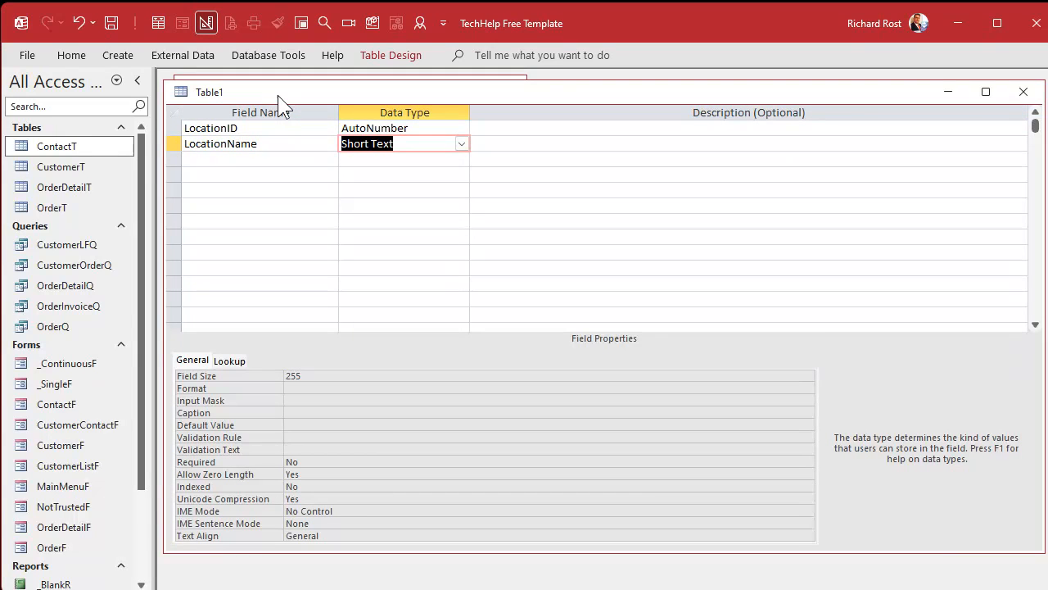
key(Tab)
key(Tab)
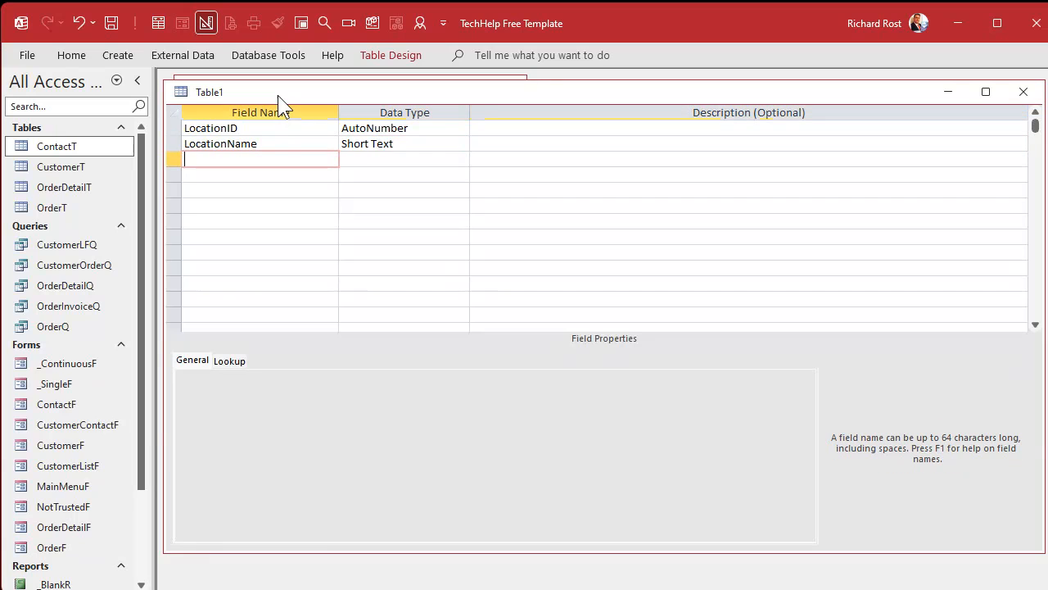
text(PartialBegins)
key(Tab)
text(d)
key(Tab)
key(Tab)
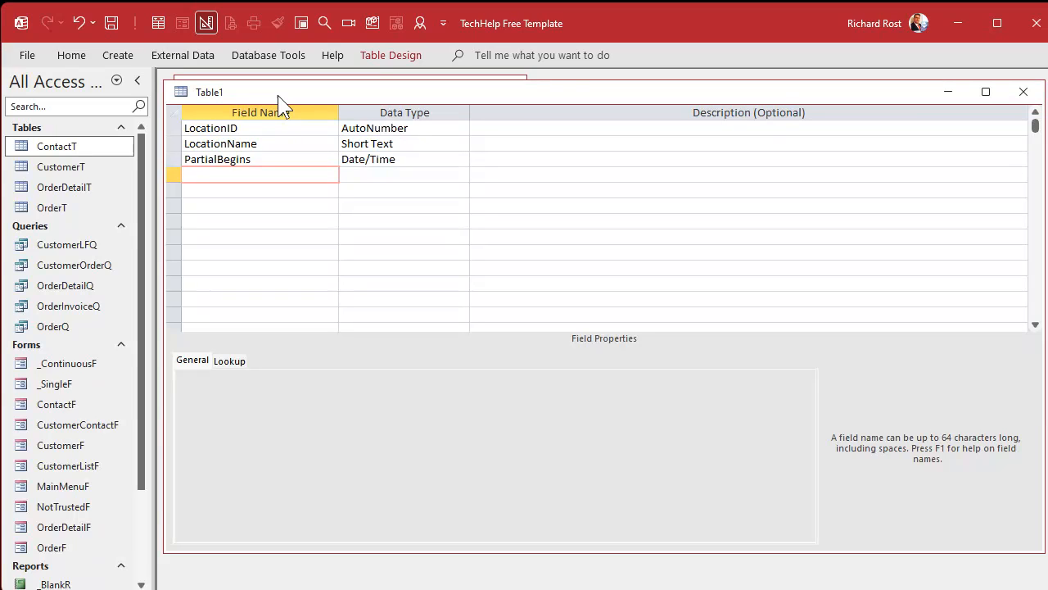
- Add the fields TotalityBegins and Maximum to the table, both with the Date/Time data type
text(TotalityBegins)
key(Tab)
text(d)
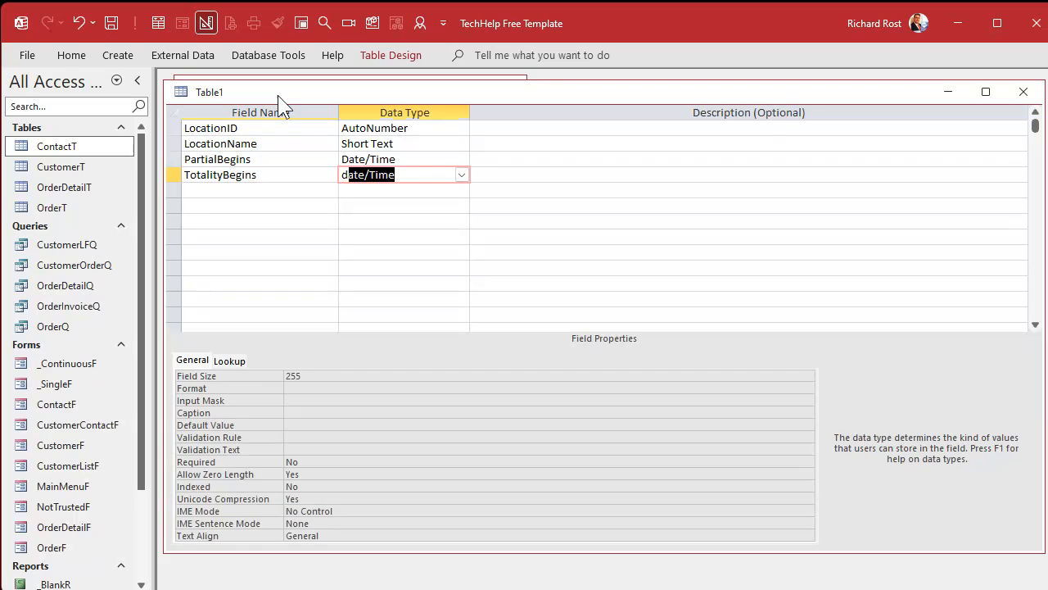
key(Tab)
key(Tab)
text(Maximum)
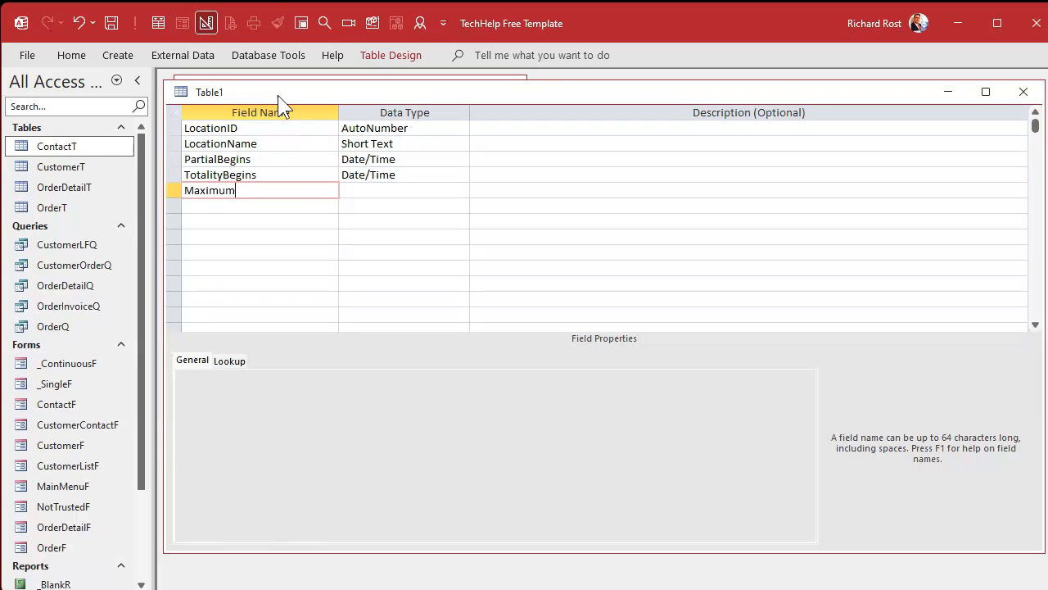
key(Tab)
text(d)
key(Tab)
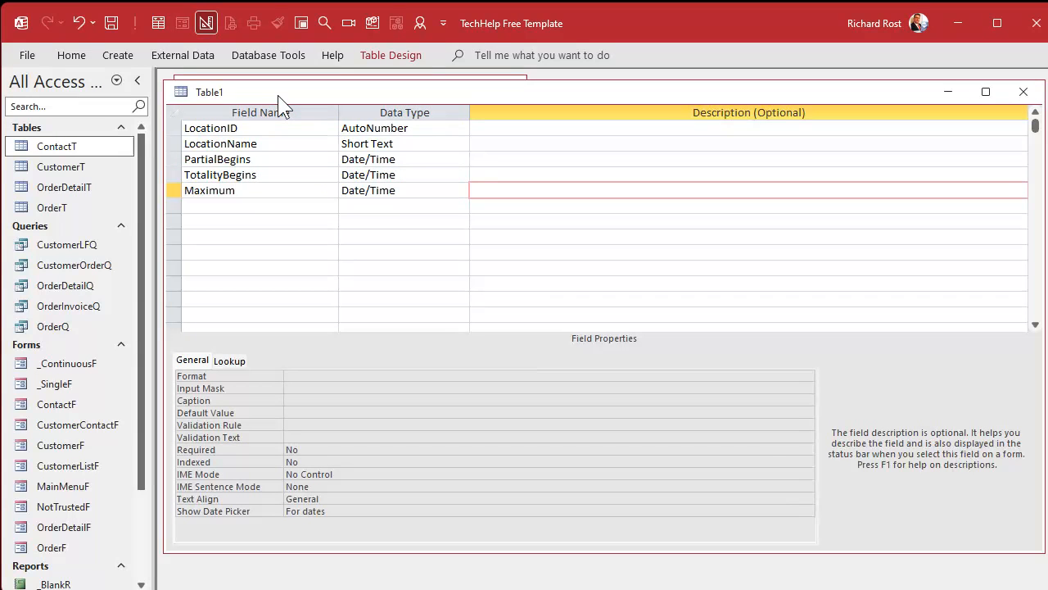
key(Tab)
- Add the fields TotalityEnds and PartialEnds to the table, both with the Date/Time data type
text(T)
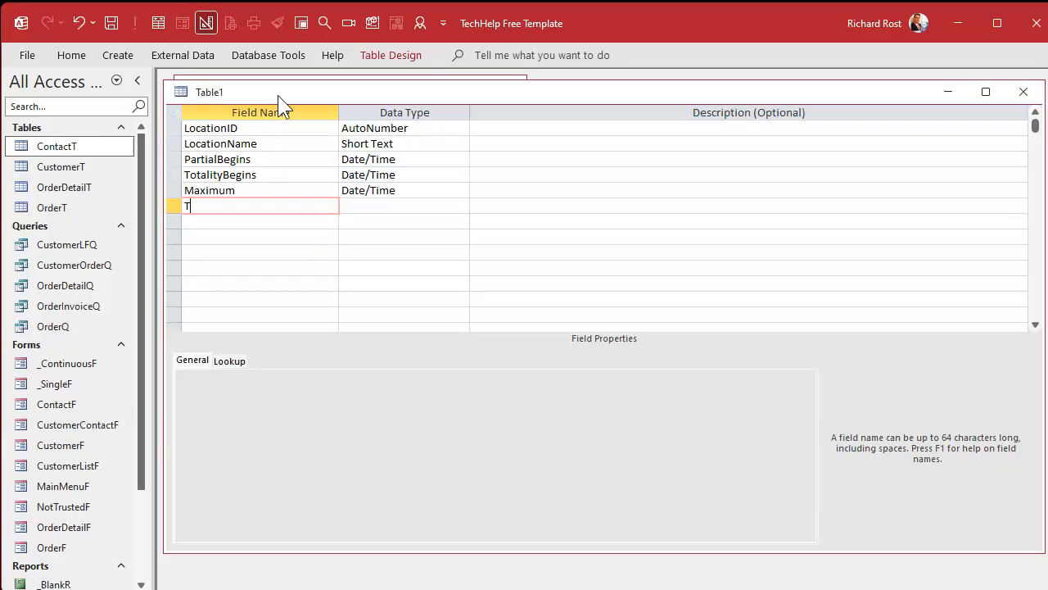
text(otalityEnds)
key(Tab)
text(d)
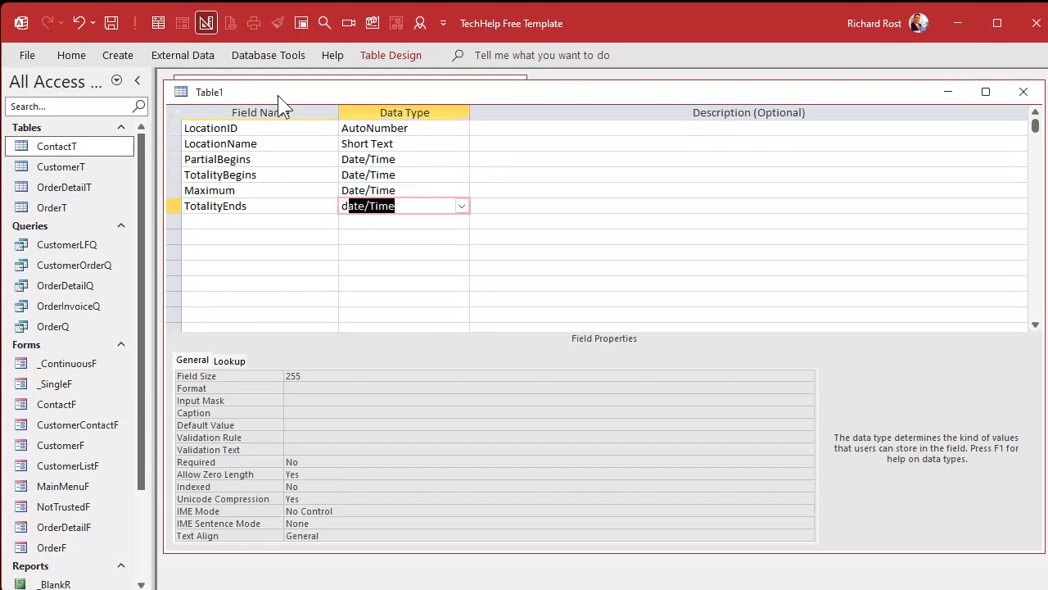
key(Tab)
key(Tab)
text(PartialEnds)
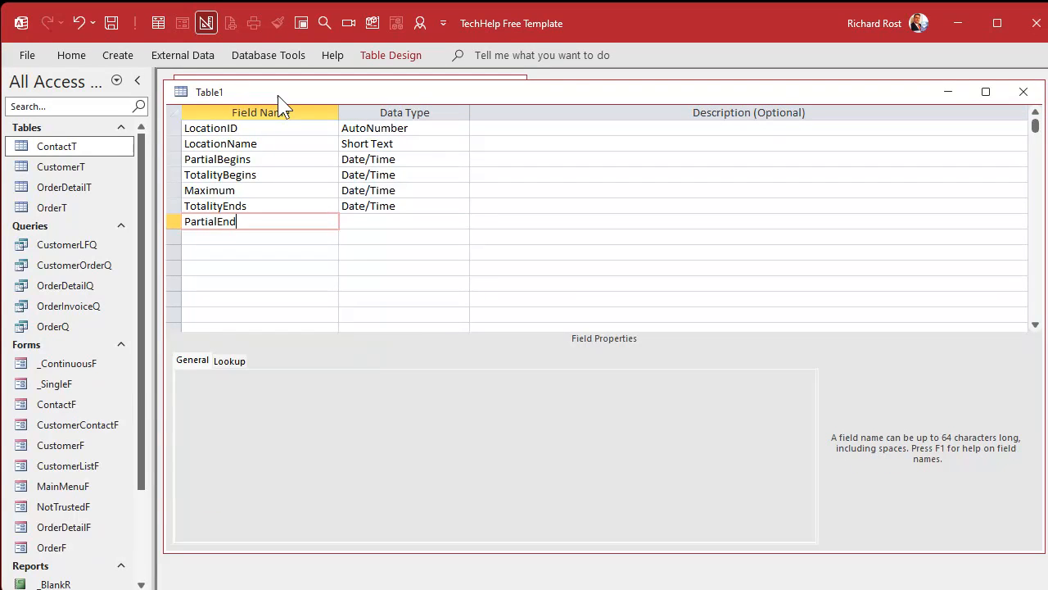
key(Tab)
text(d)
key(Tab)
key(Tab)
- Save the table as LocationT and let Access create the primary key
key(ctrl+s)
text(L)
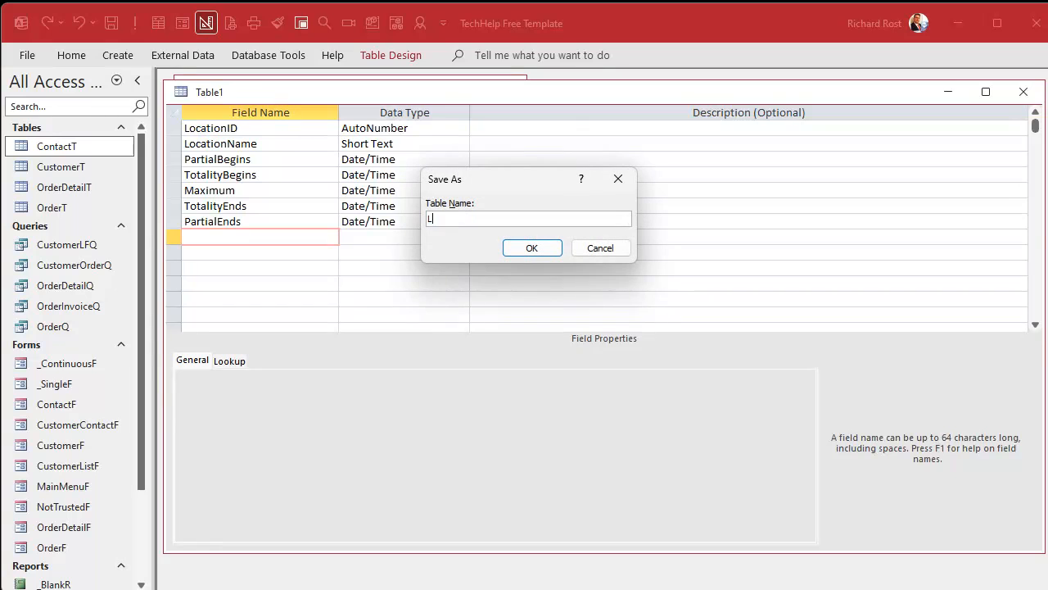
text(ocationT)
key(Return)
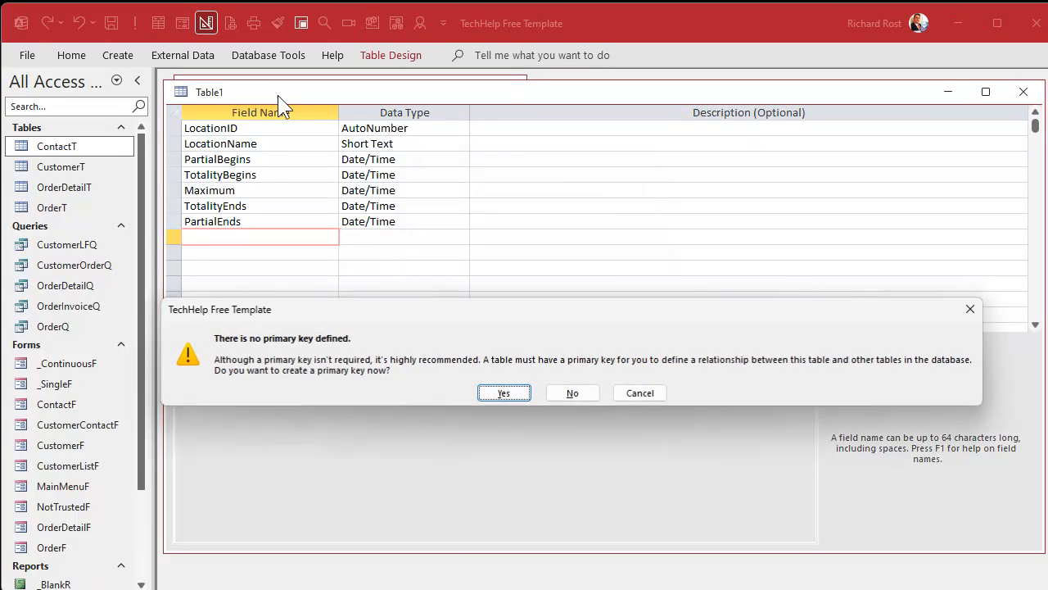
click(504, 393)
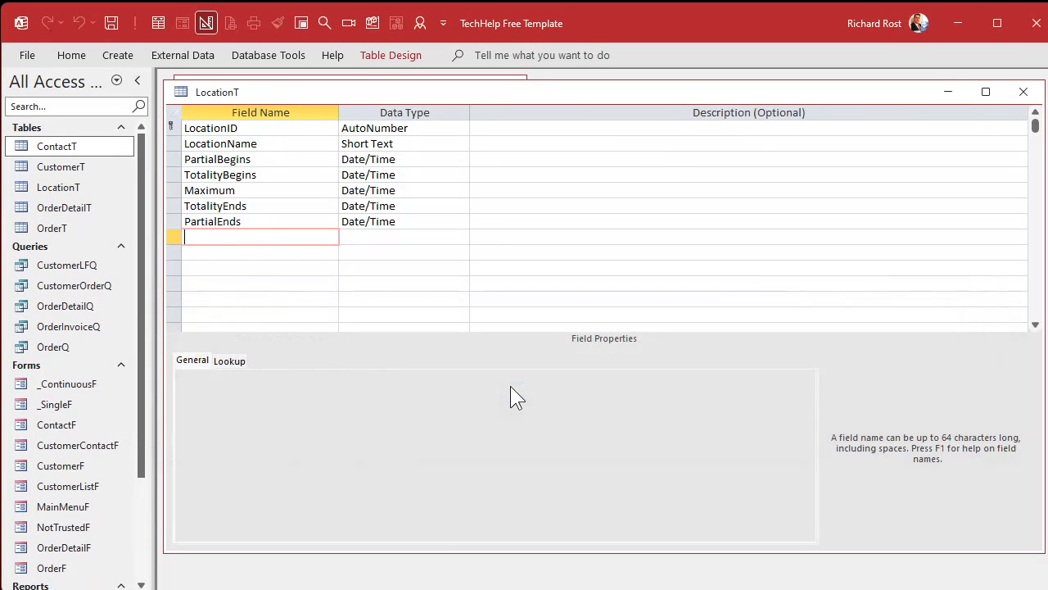
- Display LocationT in datasheet view and auto-fit the LocationName column width
click(158, 23)
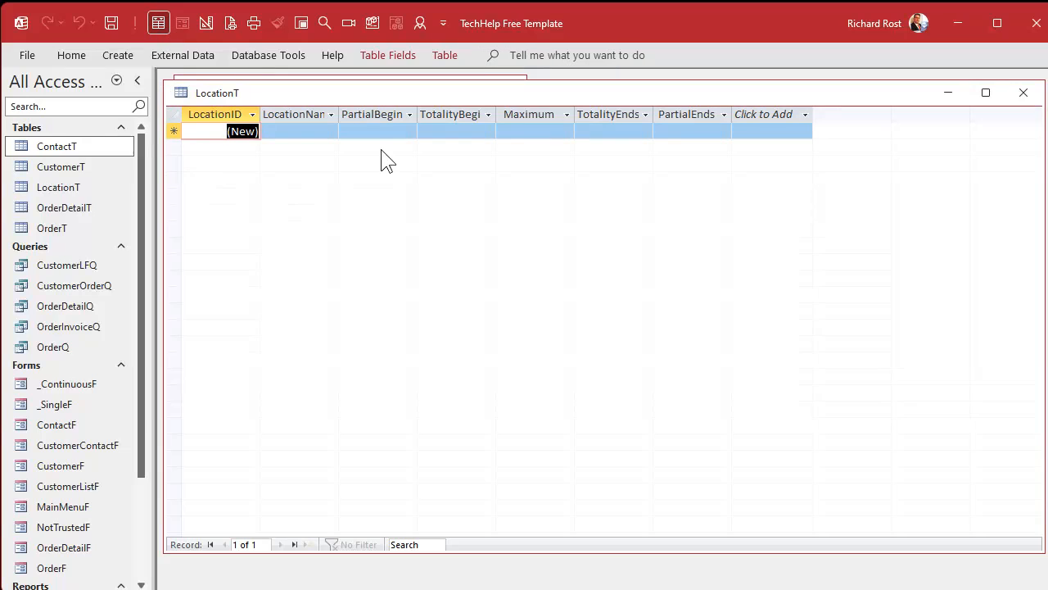
double_click(338, 114)
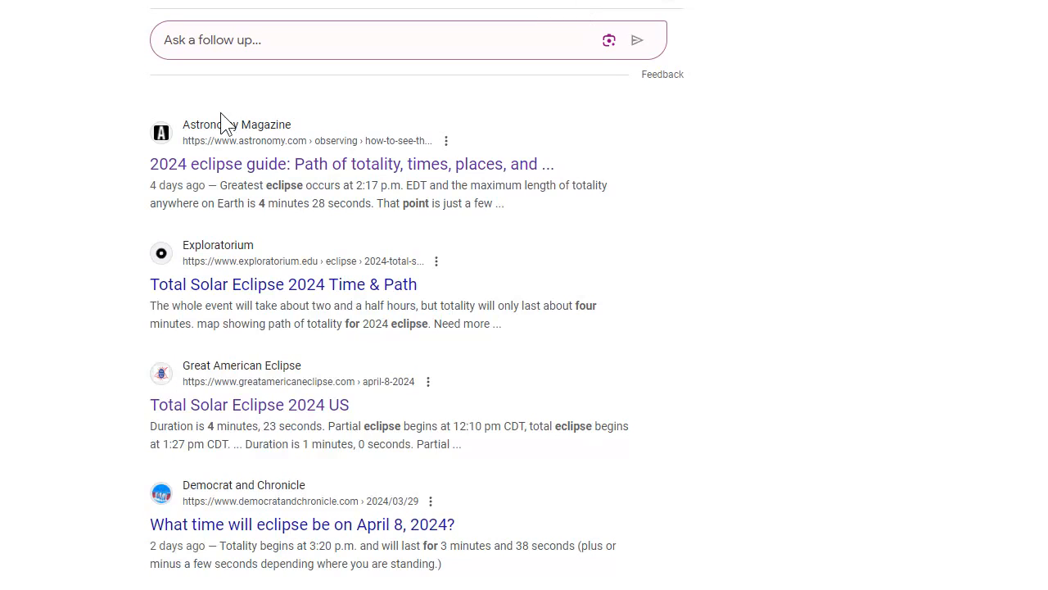
- Open the Astronomy Magazine 2024 eclipse guide and examine its tables of eclipse times by city and by state
click(367, 172)
scroll(693, 250, down, 10)
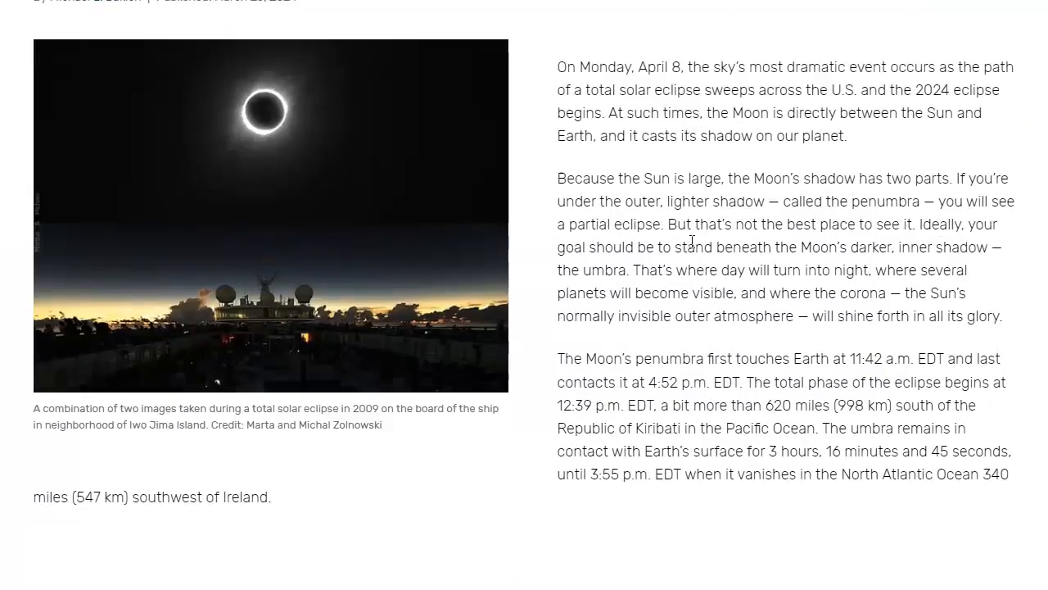
scroll(693, 249, down, 10)
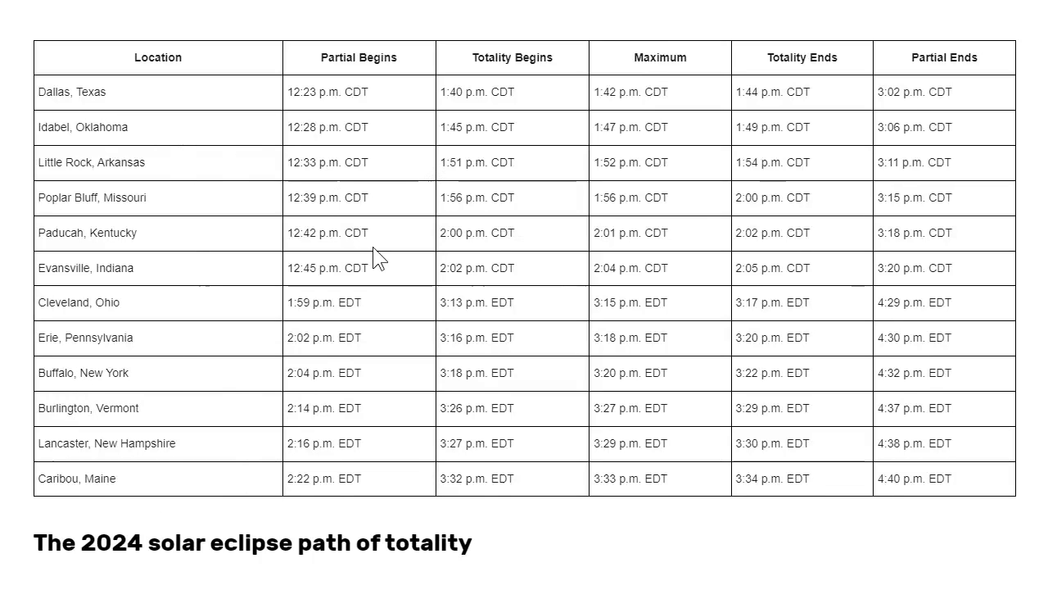
scroll(704, 254, up, 2)
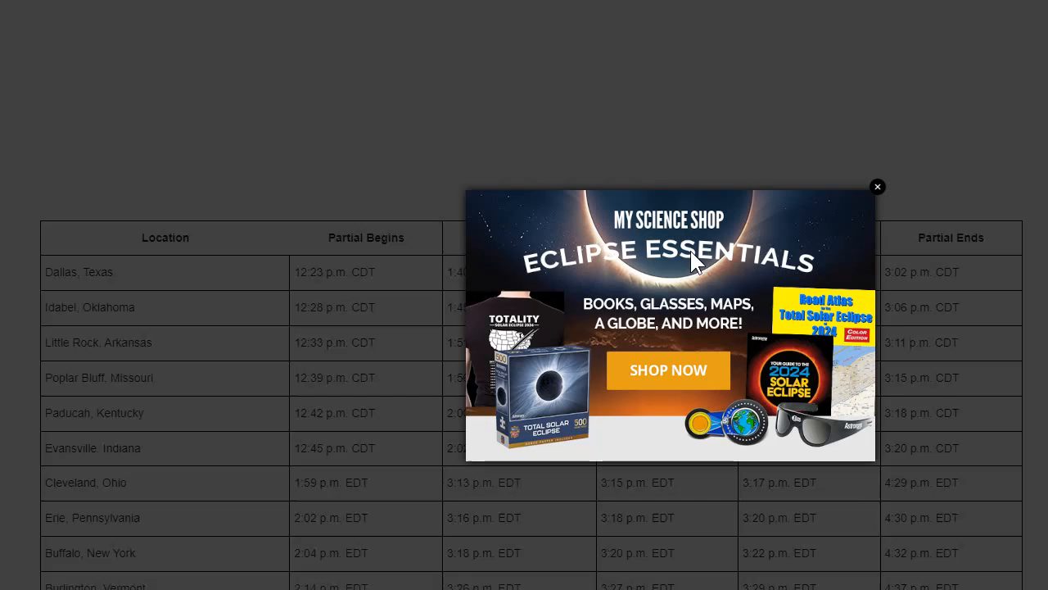
click(877, 190)
scroll(461, 234, down, 10)
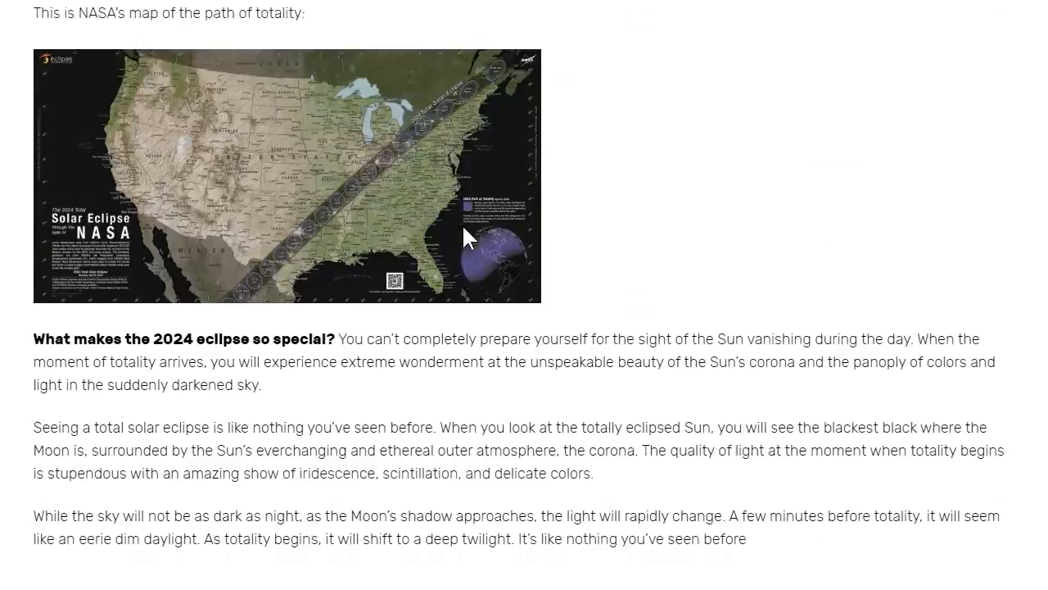
scroll(463, 229, down, 20)
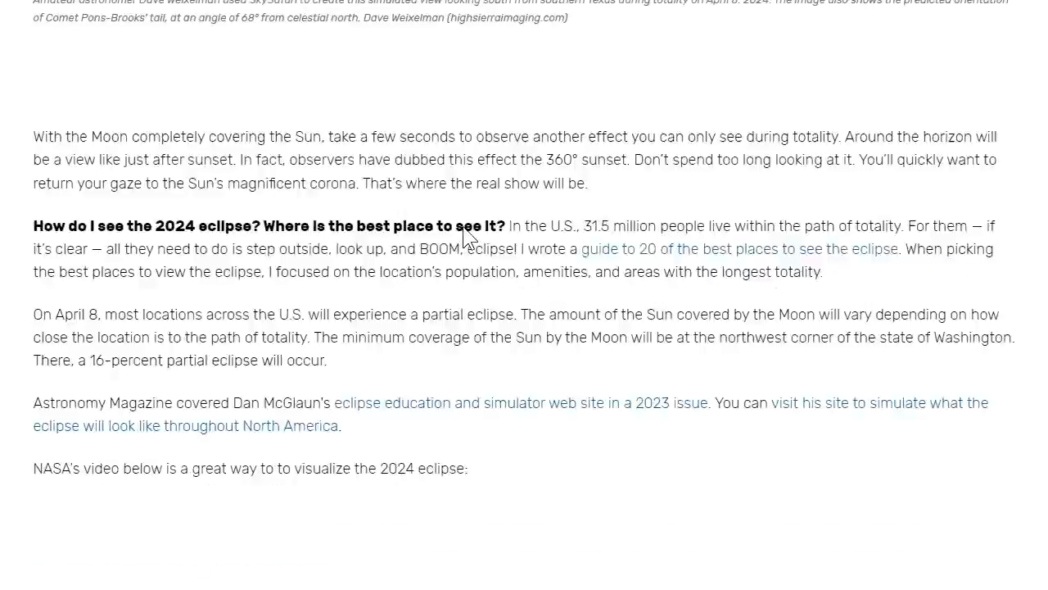
scroll(464, 235, down, 20)
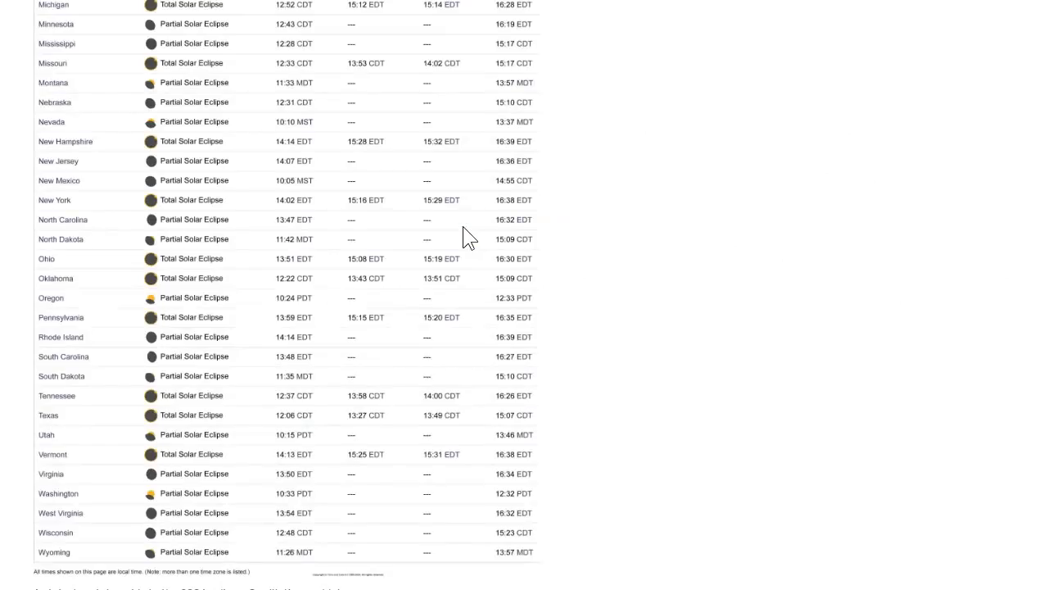
scroll(463, 236, up, 9)
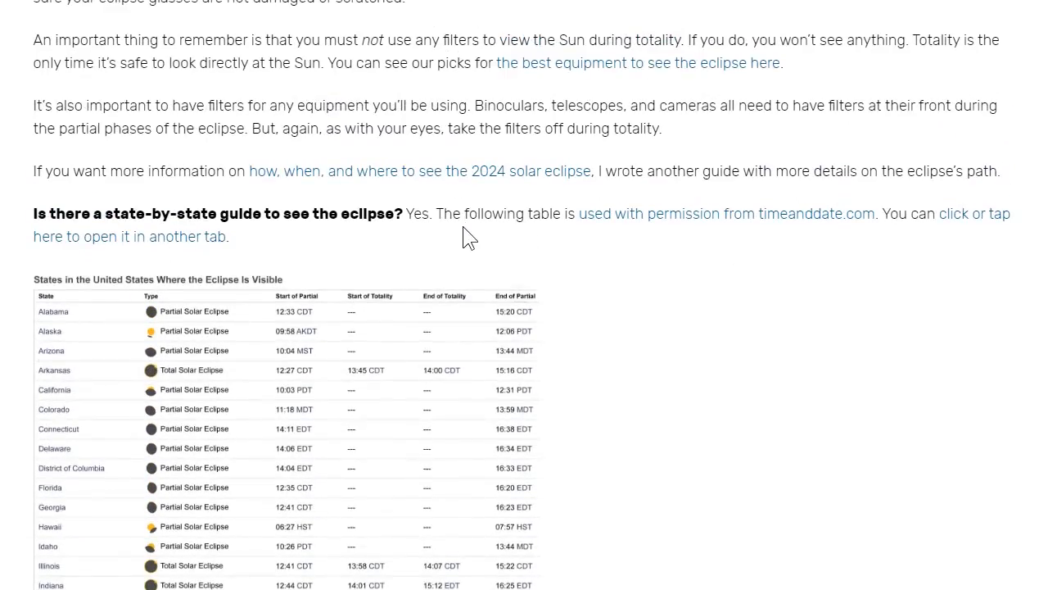
scroll(463, 236, up, 20)
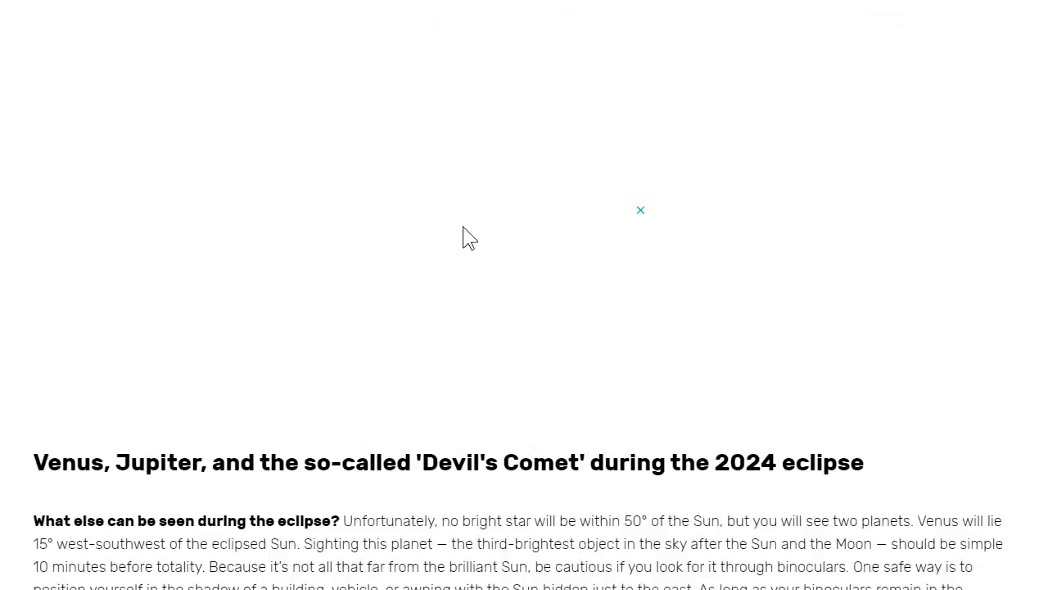
scroll(464, 235, up, 10)
scroll(463, 276, down, 5)
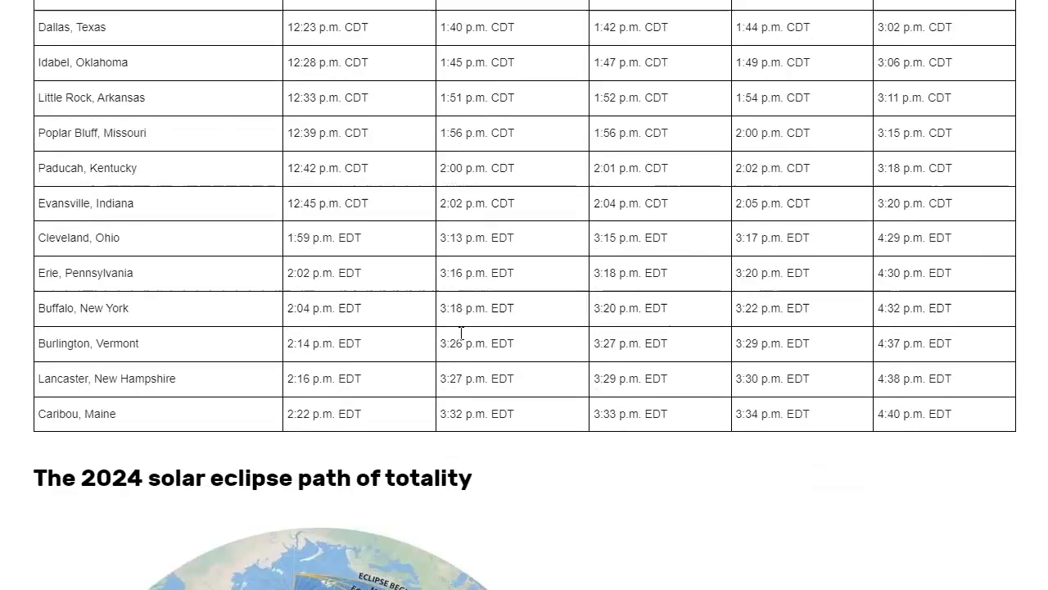
scroll(624, 141, up, 1)
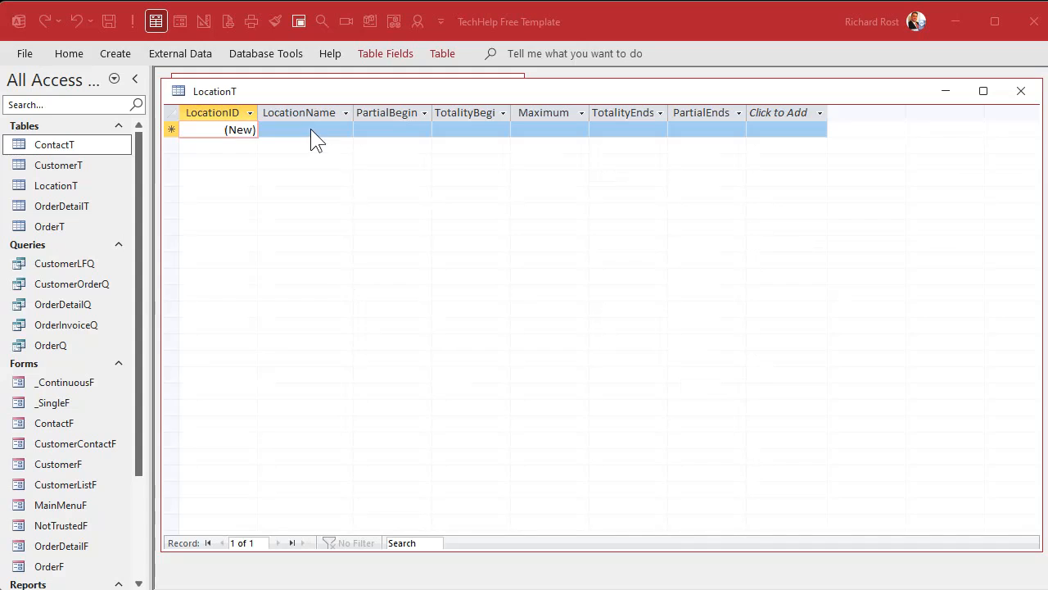
- Start a LocationT record for Dallas TX with PartialBegins 12:23 and TotalityBegins 13:40
key(Tab)
text(Da)
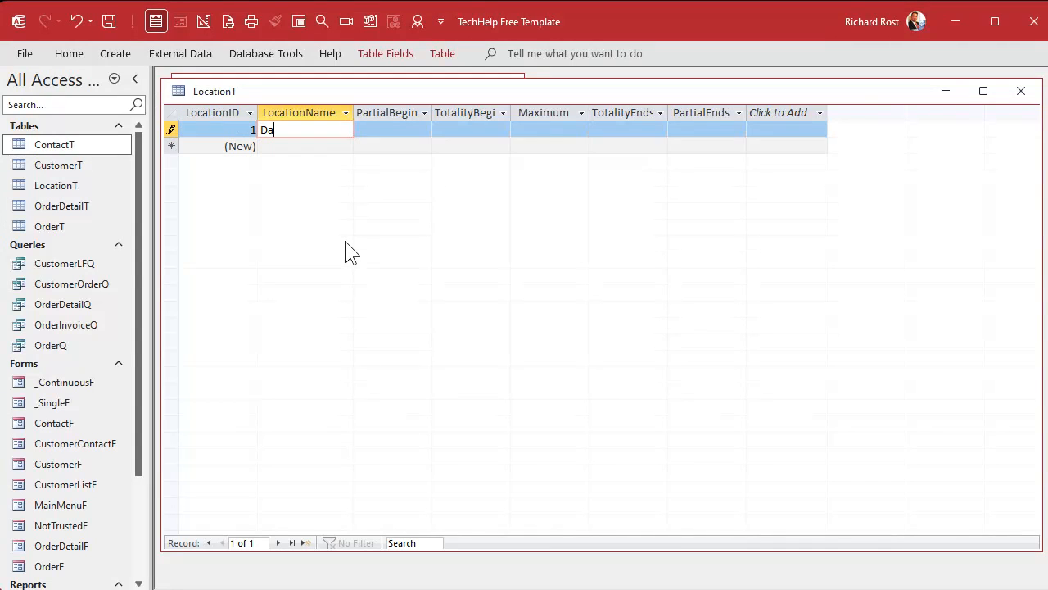
text(llas TX)
key(Tab)
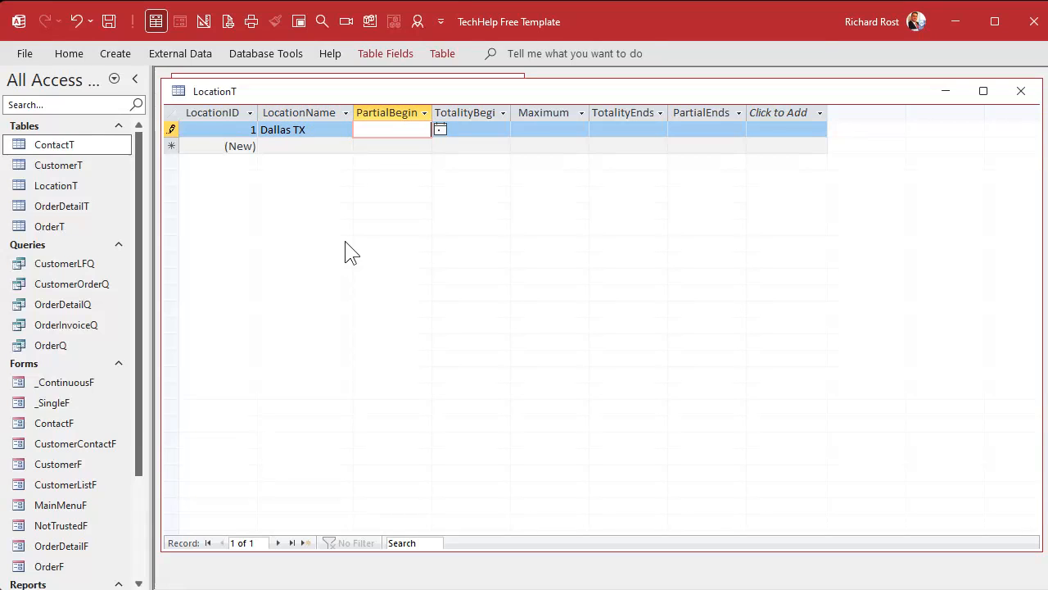
text(12)
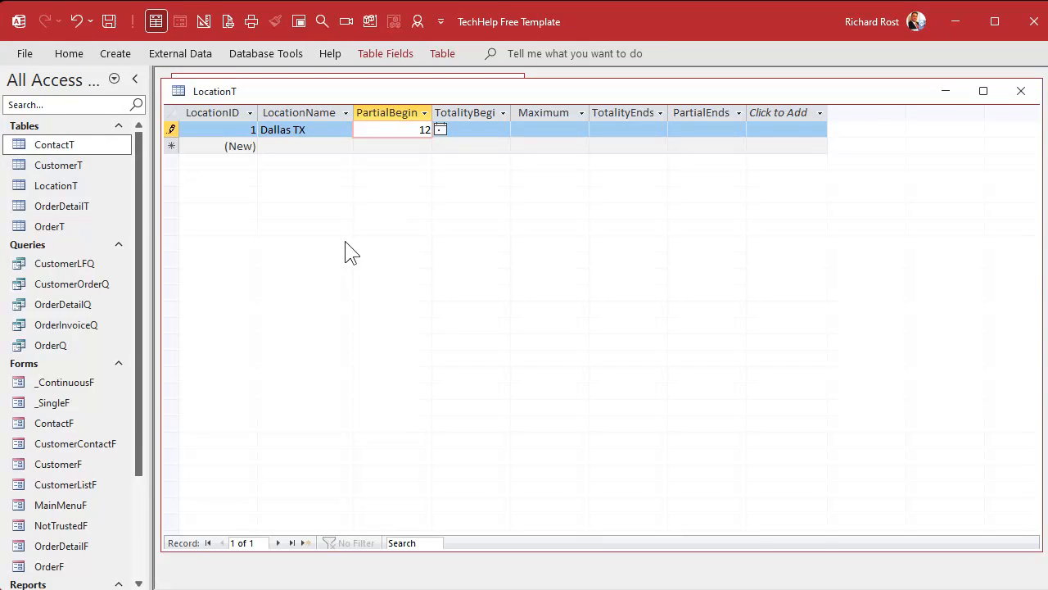
text(:23)
key(Tab)
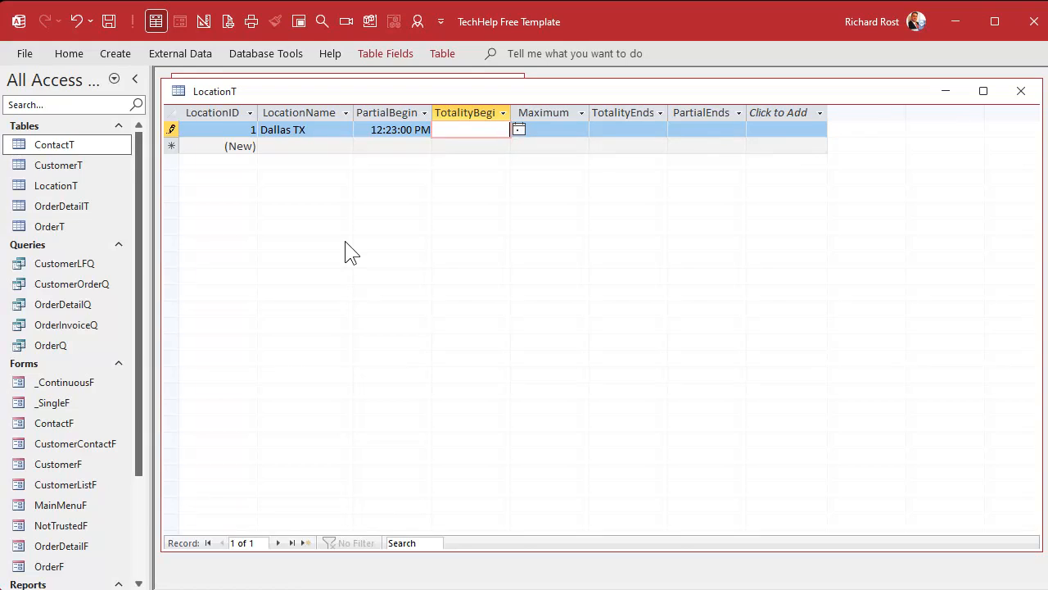
text(13:40)
key(Tab)
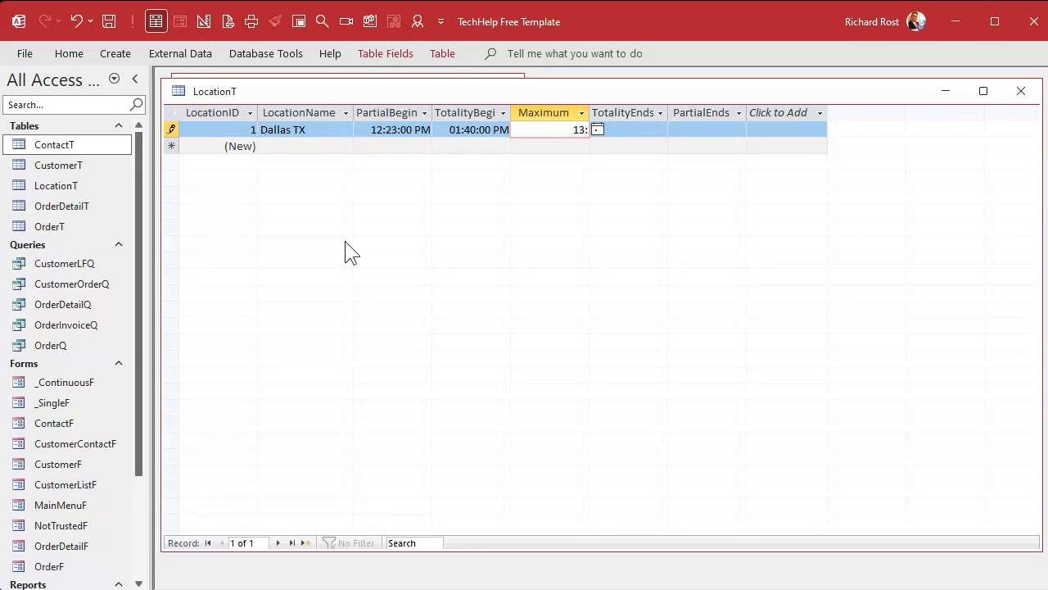
- Complete the Dallas record with Maximum 13:42, TotalityEnds 13:44 and PartialEnds 15:02, and close the table, saving its layout
text(13:42)
key(Tab)
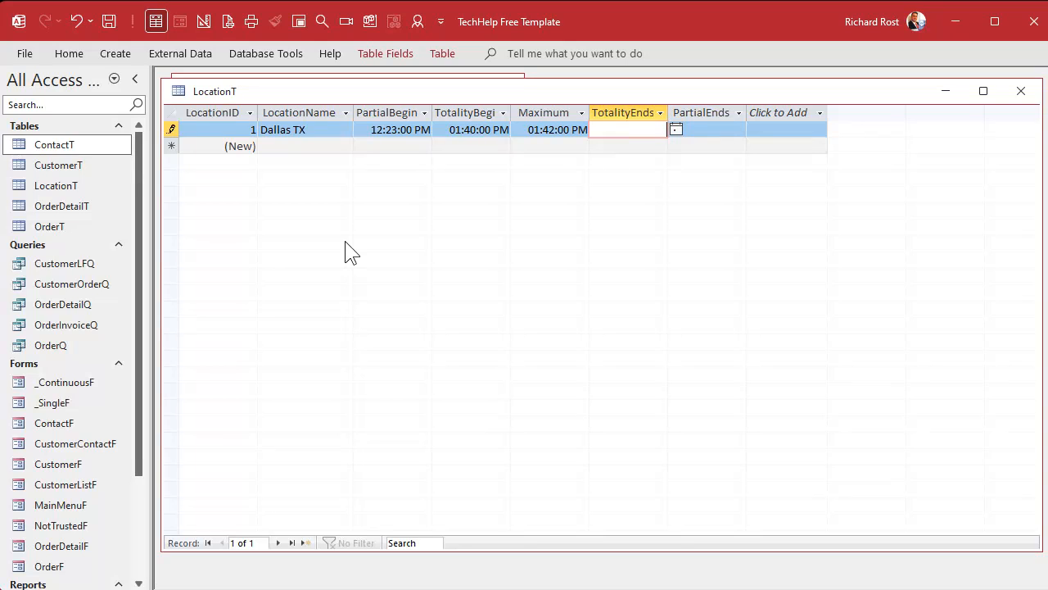
text(13:44)
key(Tab)
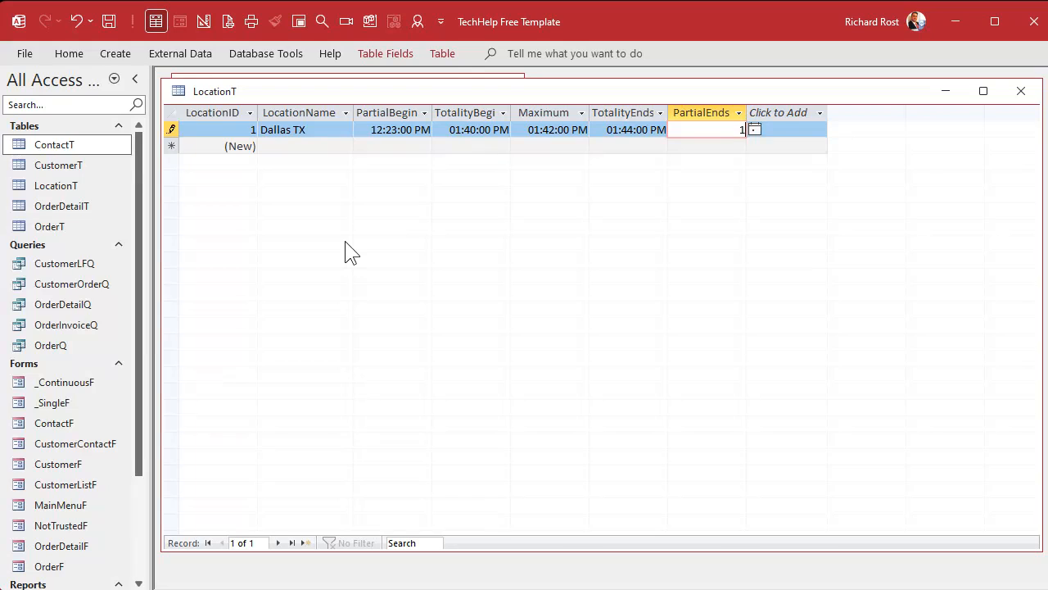
text(15:02)
key(Tab)
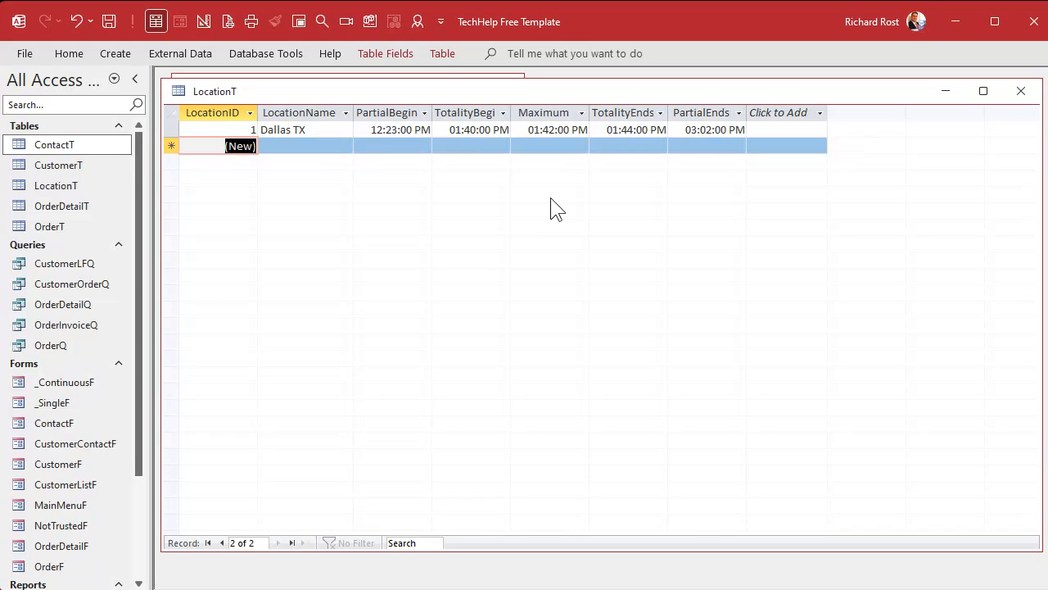
click(1021, 90)
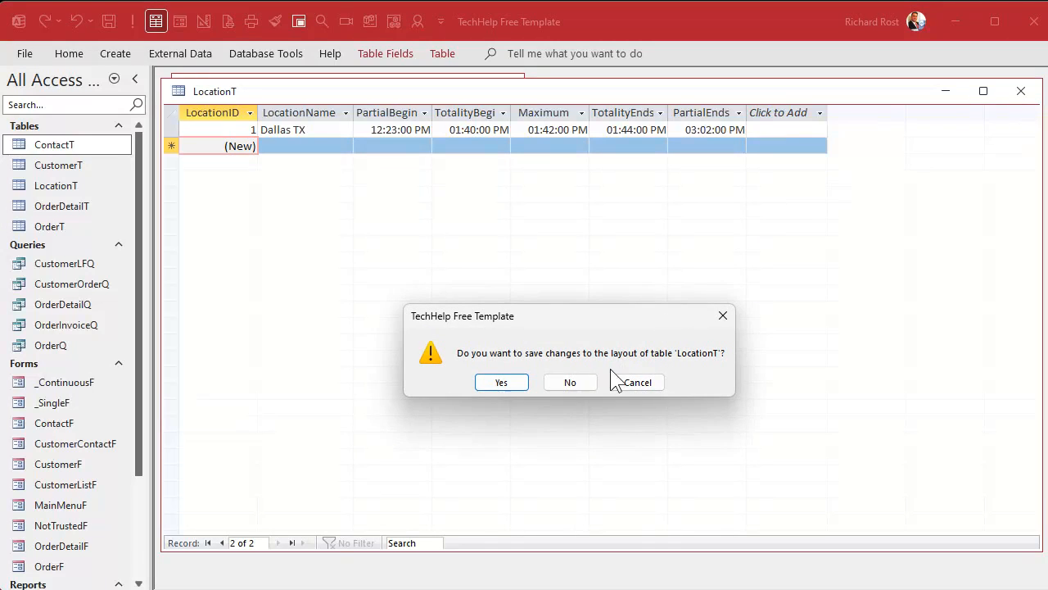
click(501, 383)
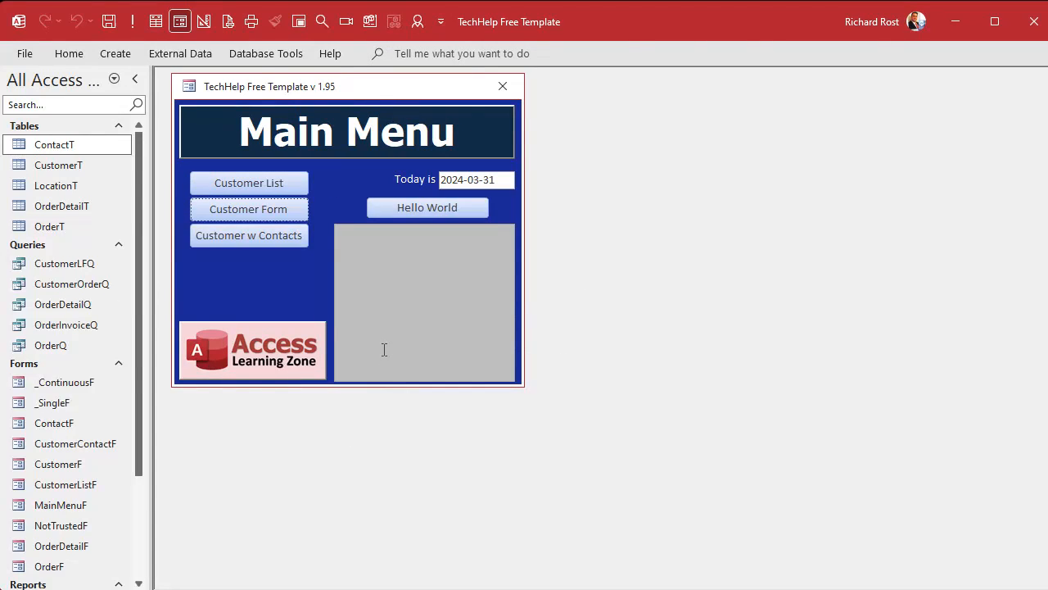
- In the Design View of MainMenuF, shorten the unbound box to the logo's height and move the Hello World button down just above it
right_click(363, 88)
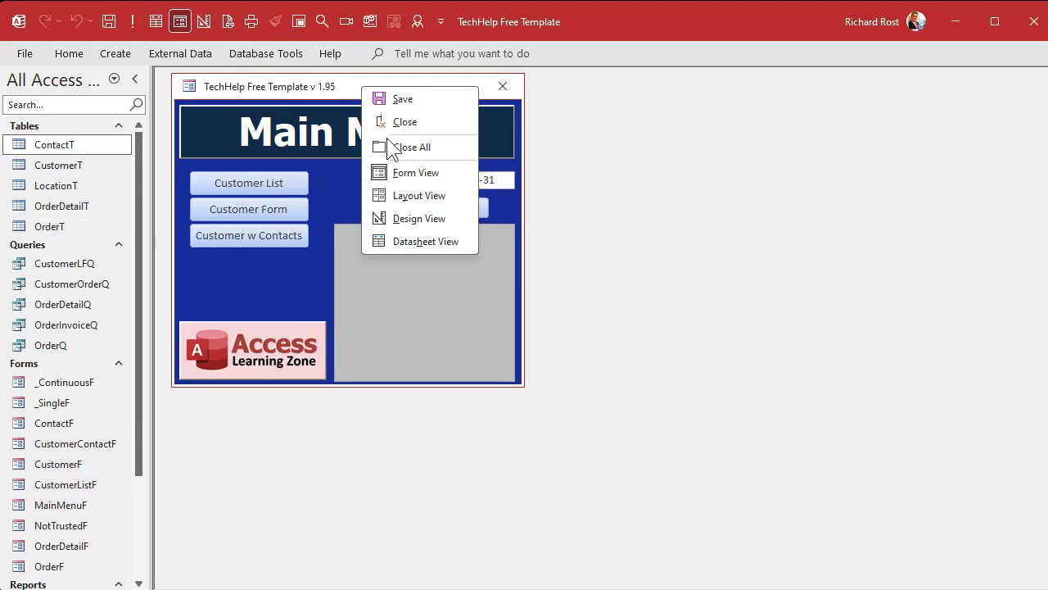
click(416, 219)
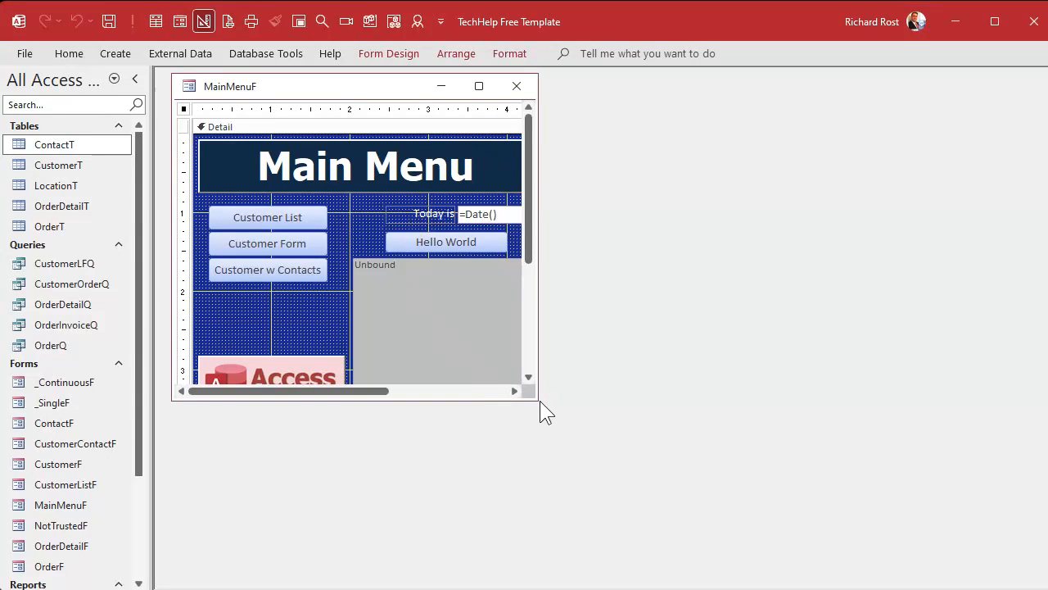
drag(540, 400, 667, 555)
click(407, 272)
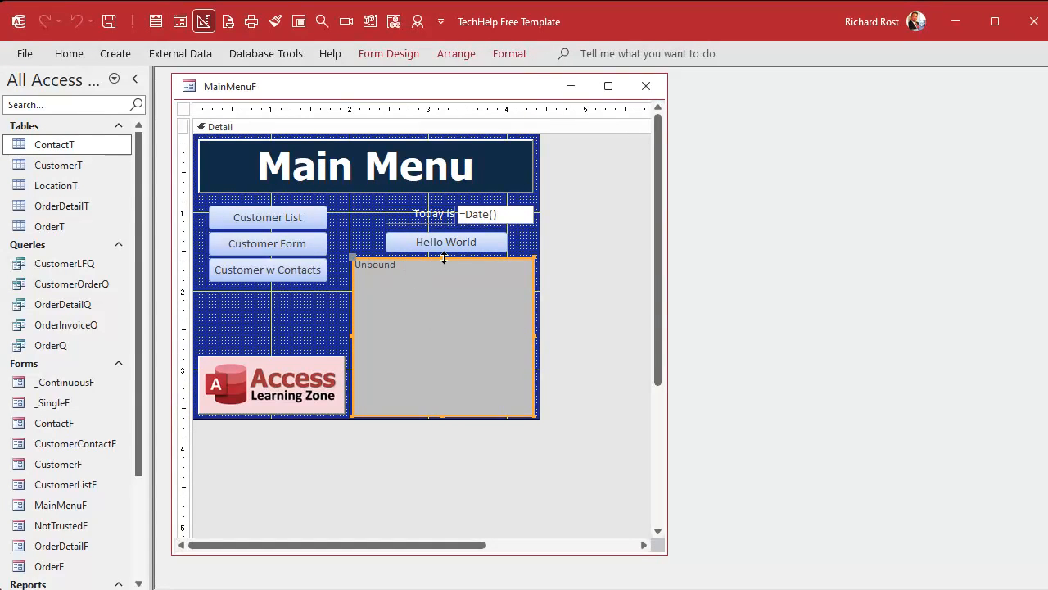
drag(443, 258, 439, 355)
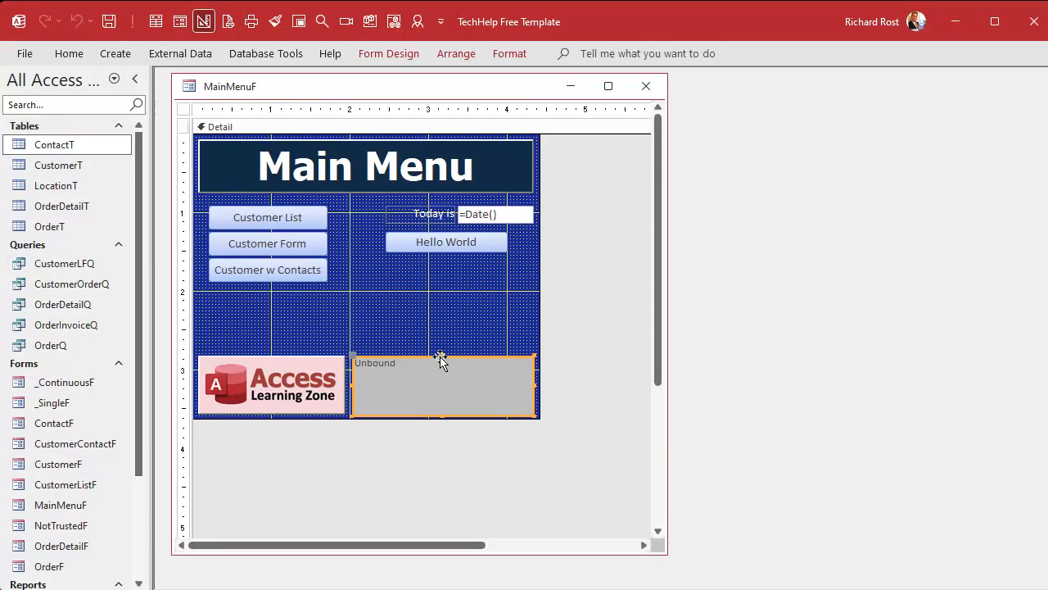
drag(447, 250, 440, 342)
- Delete the three customer buttons from the form and set the form's Record Source to LocationT
drag(353, 211, 273, 300)
key(Delete)
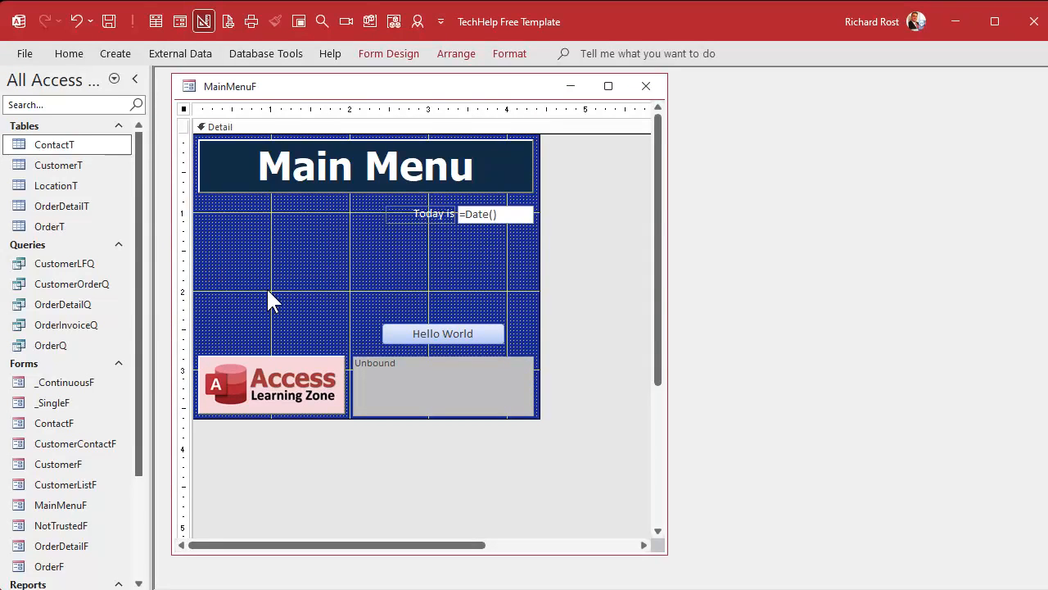
double_click(184, 110)
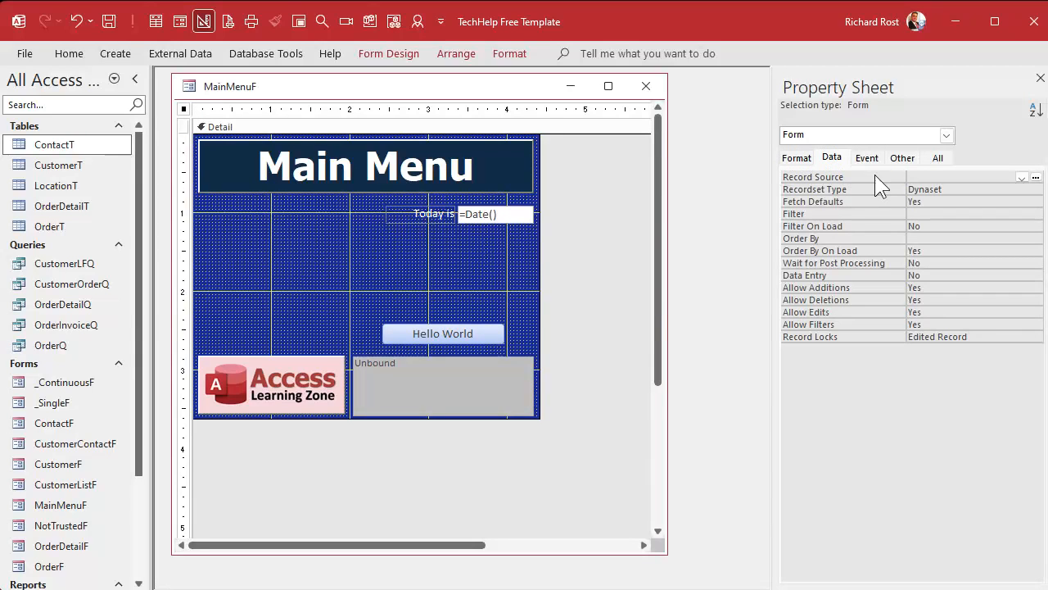
click(1022, 178)
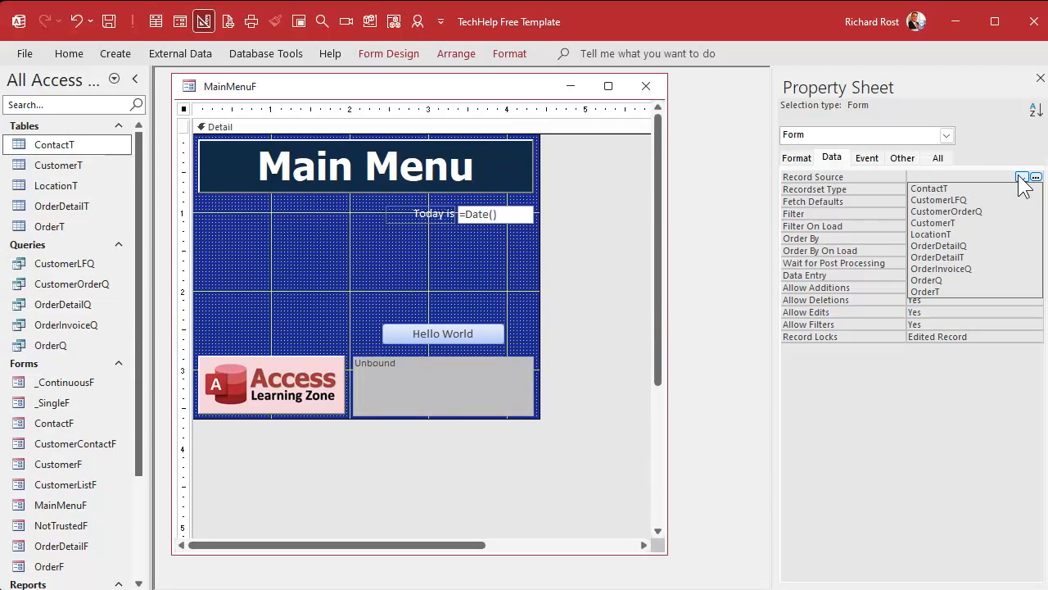
click(983, 234)
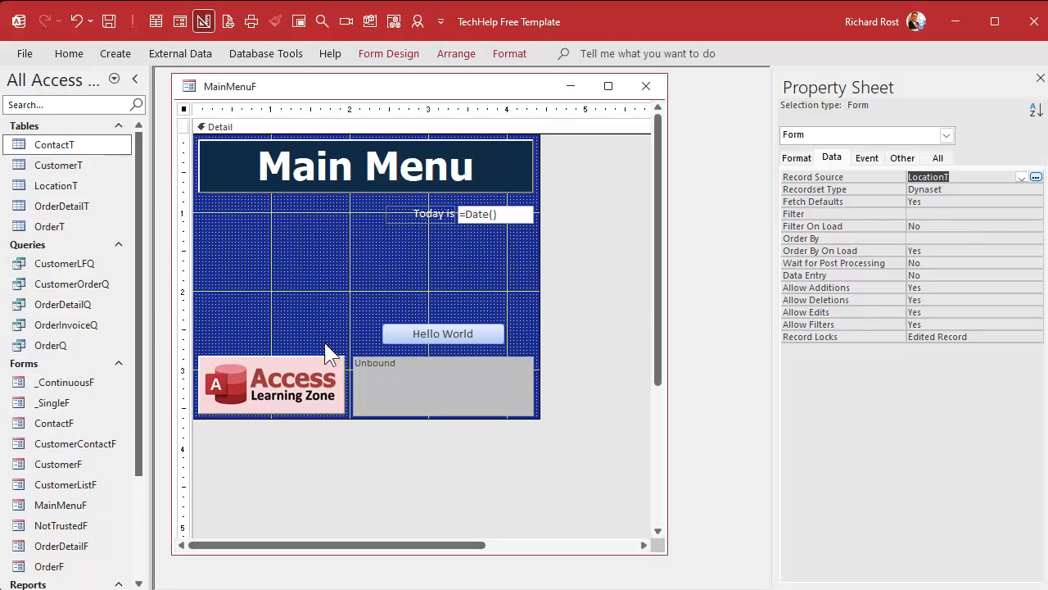
- Change the caption of the form's title label to Eclipse Timer
click(366, 159)
click(799, 159)
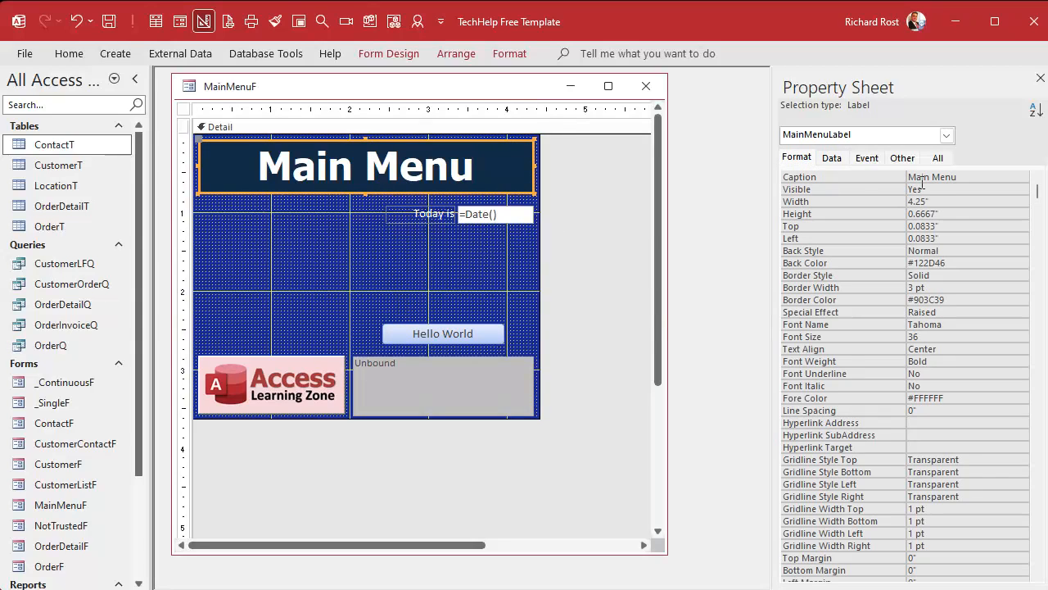
click(881, 180)
text(Eclipse Timer)
key(Return)
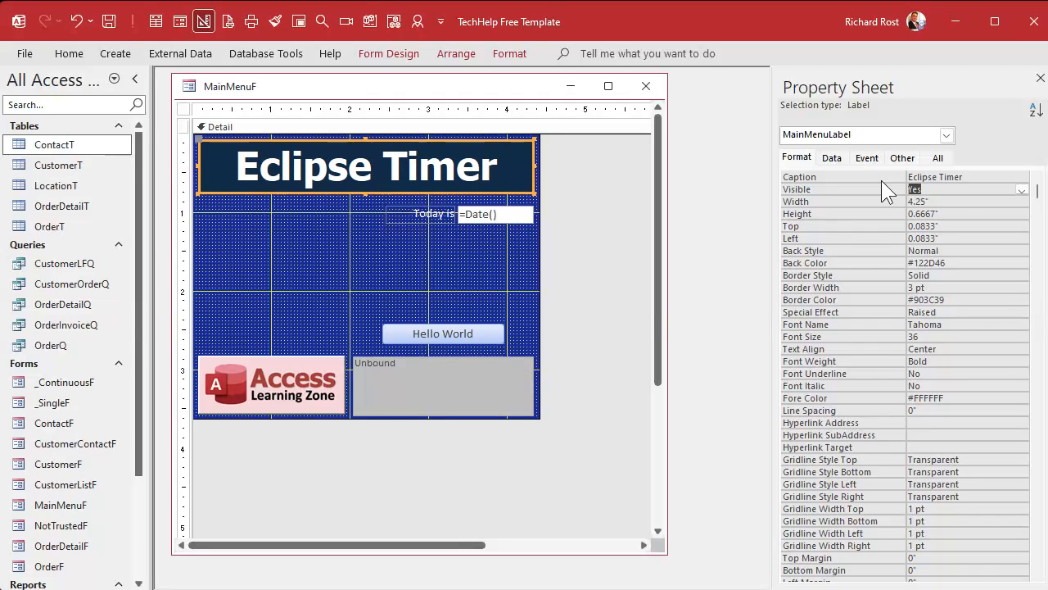
- Set the background colour of the form's Detail section to black
click(288, 275)
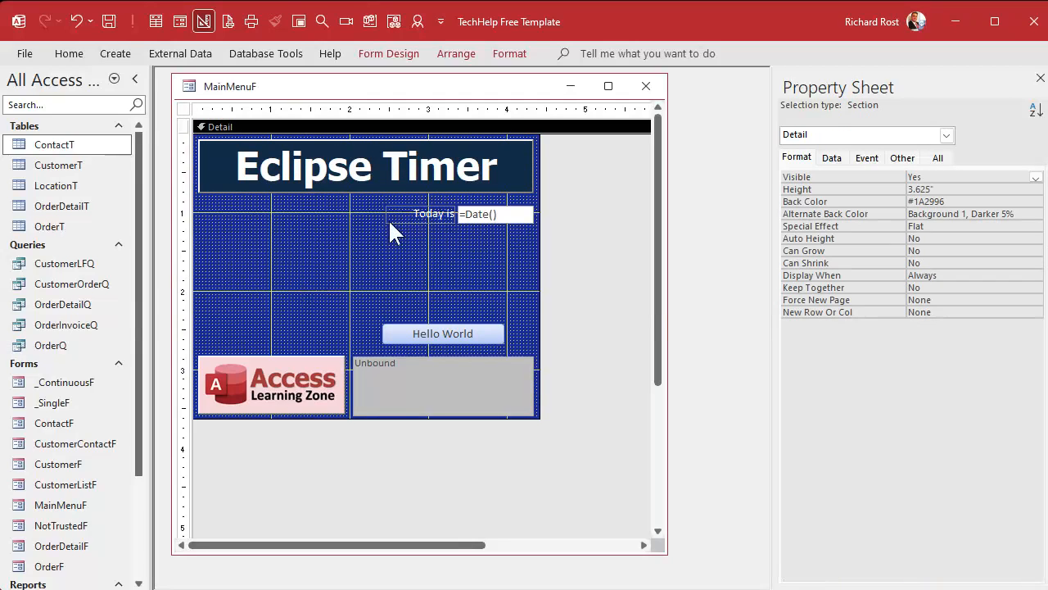
click(508, 55)
click(251, 112)
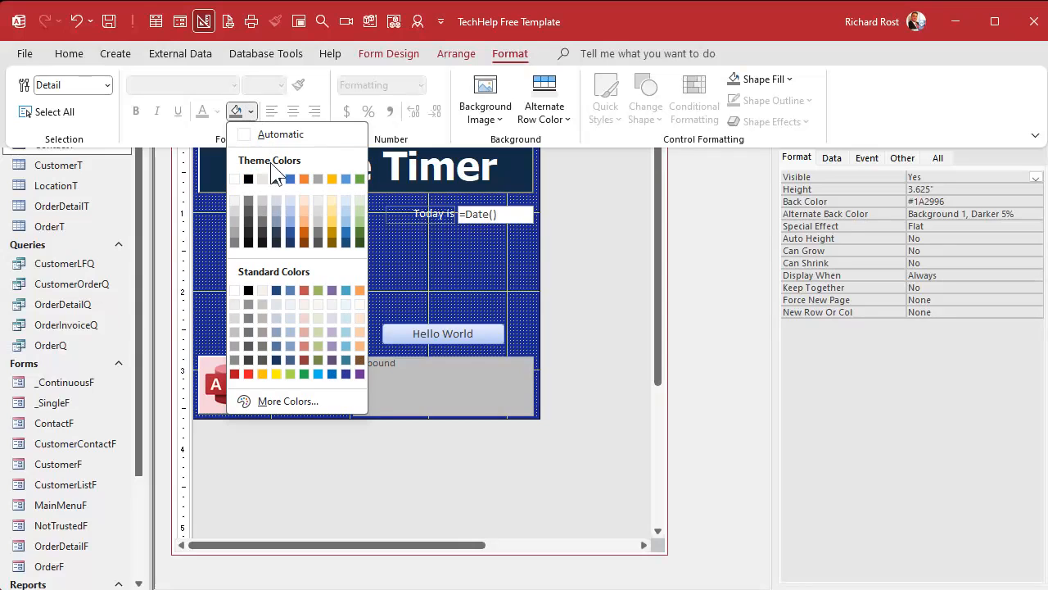
click(249, 291)
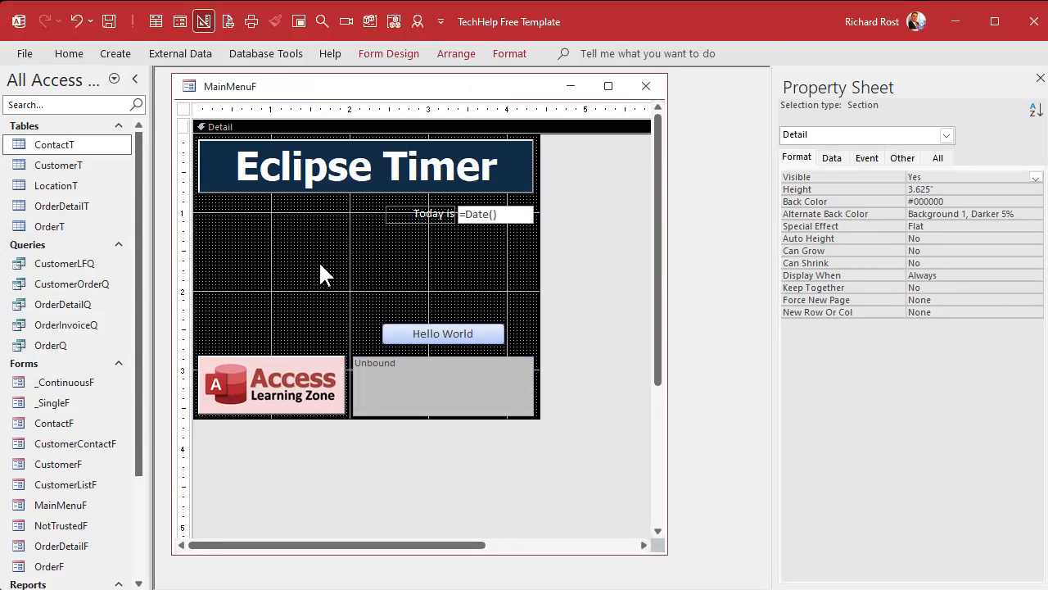
- Move the date text box with its label to the form's left edge under the title and change the label's caption to Location
drag(406, 219, 313, 208)
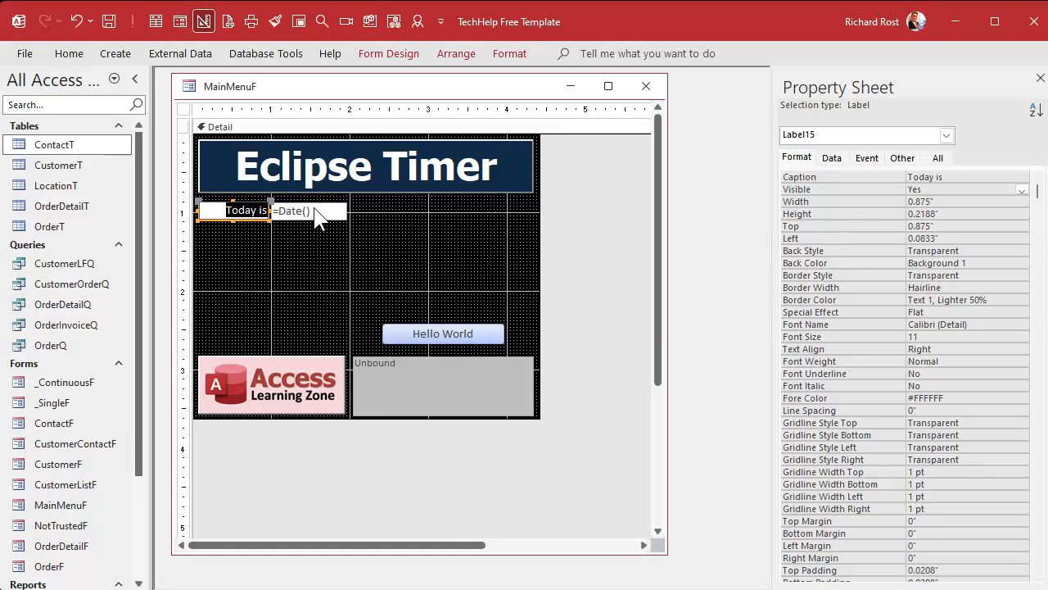
text(Location)
key(Return)
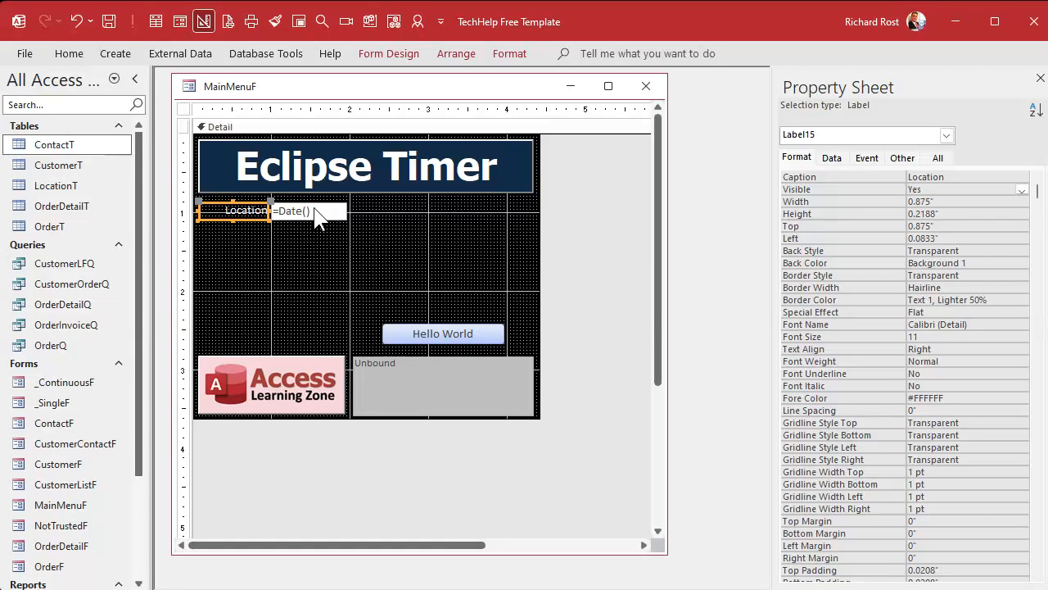
- Left-align the Location label, shift its date text box to the right and widen the box to about 1.83 inches
click(508, 49)
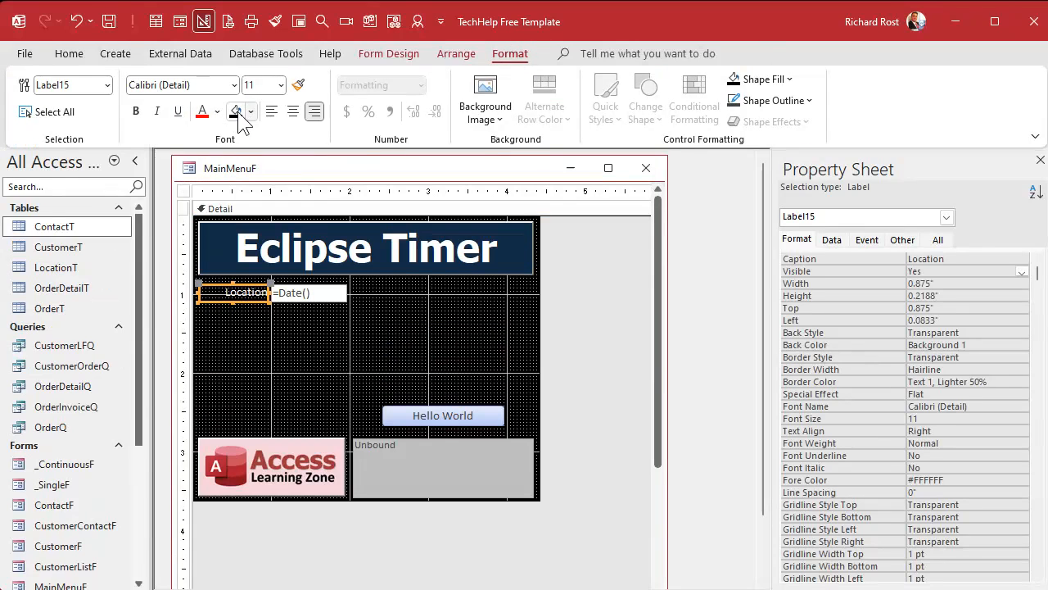
click(271, 111)
click(322, 303)
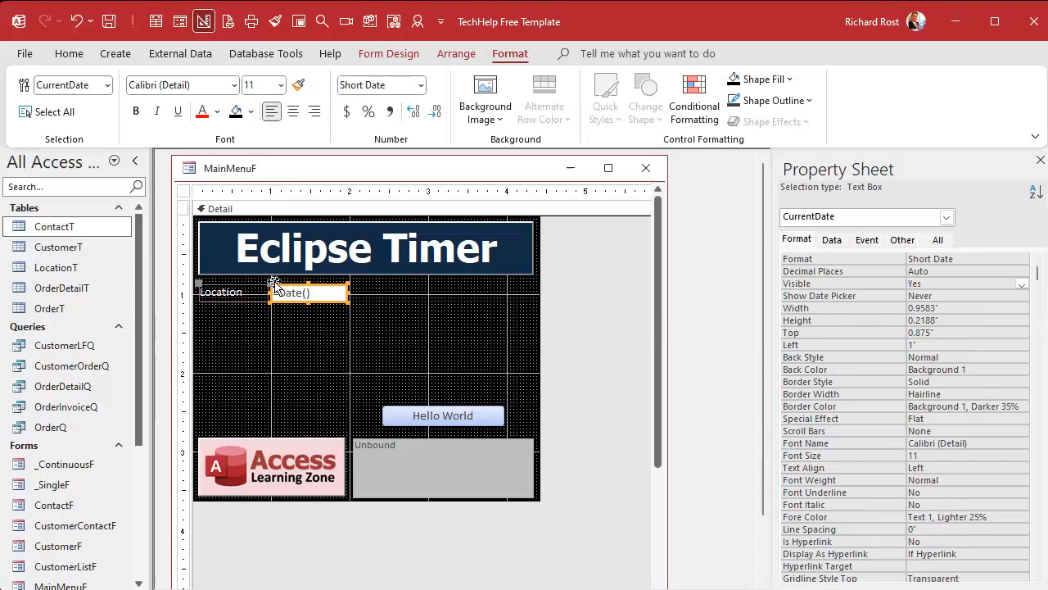
drag(276, 284, 306, 285)
drag(373, 292, 446, 293)
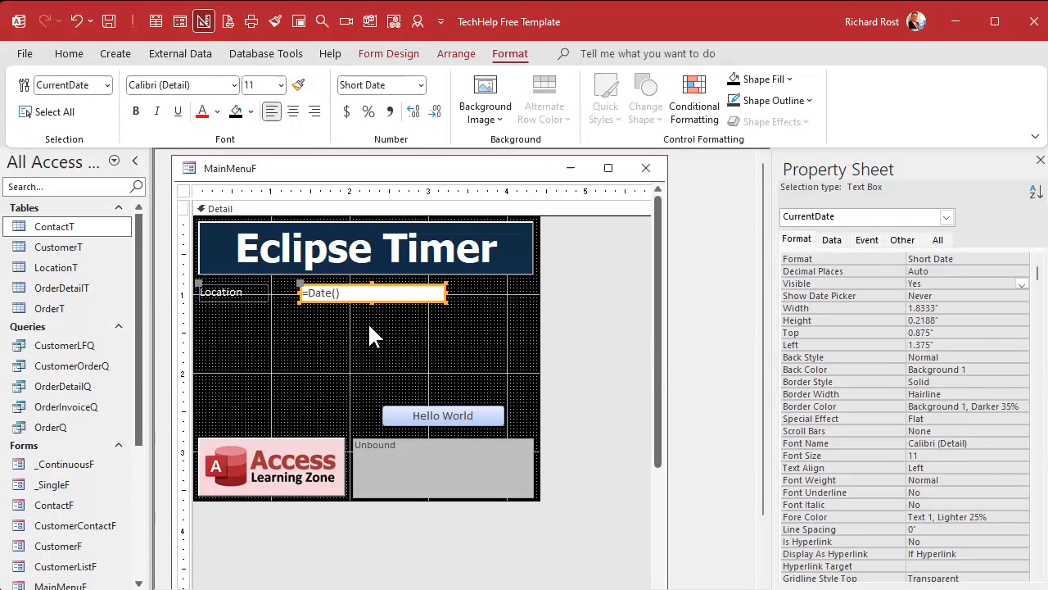
click(369, 335)
- Bind the date text box to the LocationName field and rename the control LocationName
click(350, 293)
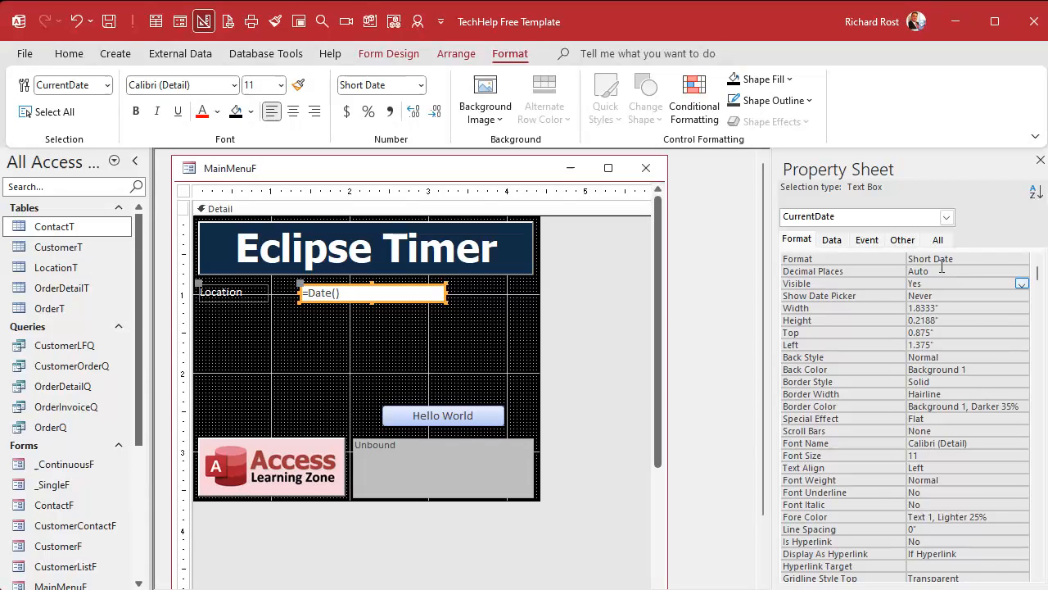
click(936, 239)
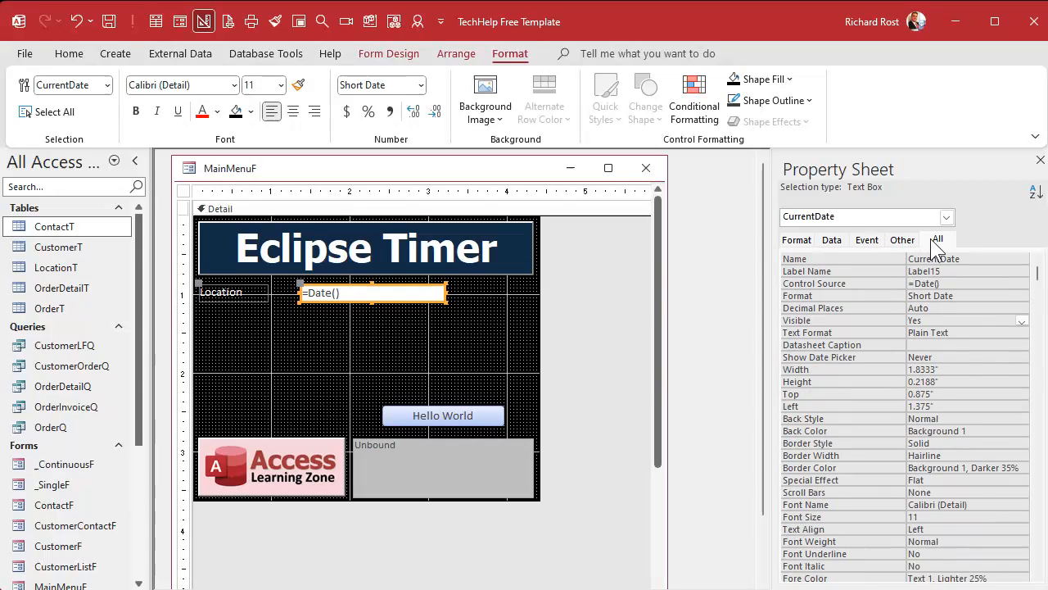
click(953, 282)
click(1008, 284)
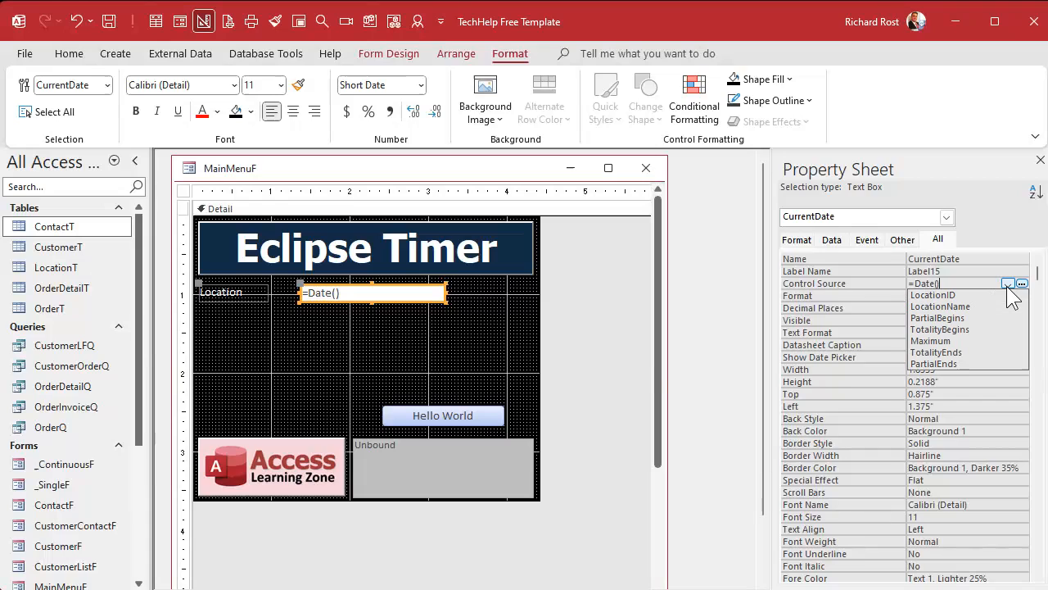
click(995, 306)
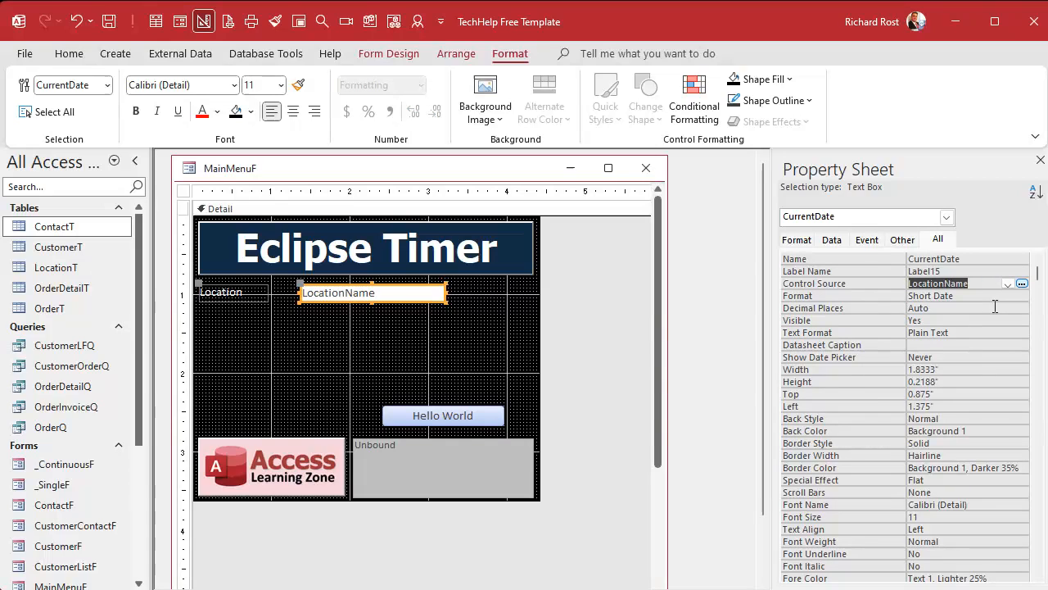
double_click(953, 258)
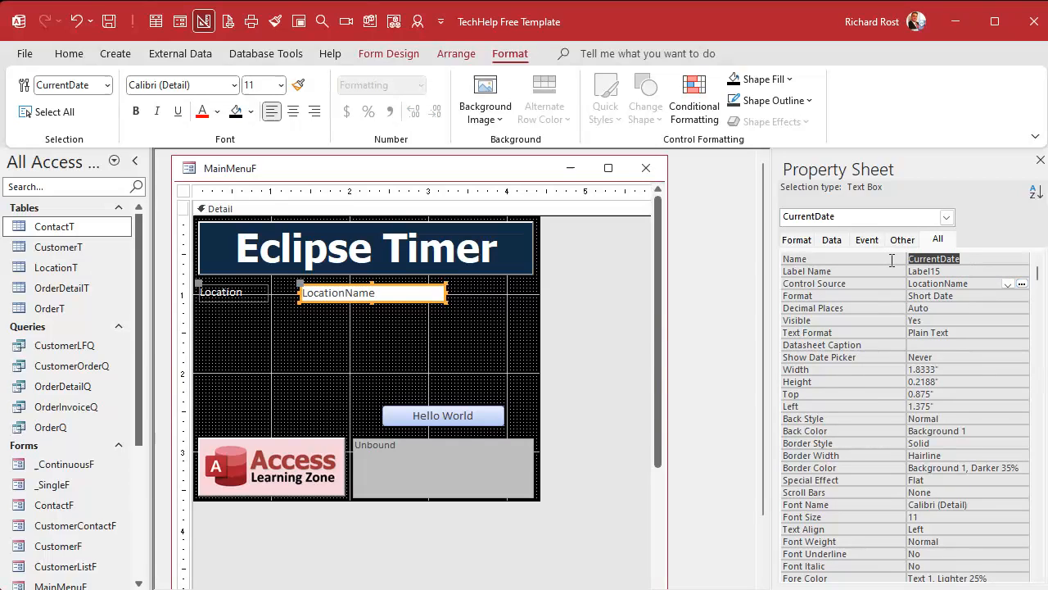
text(LocationName)
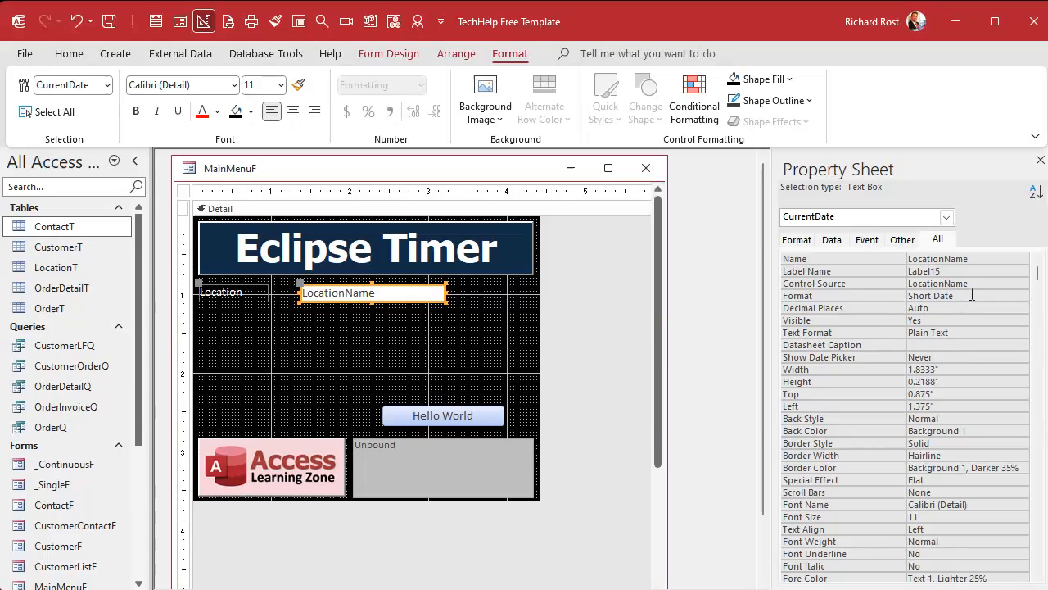
- Clear the Format property of the LocationName text box
click(971, 295)
click(876, 293)
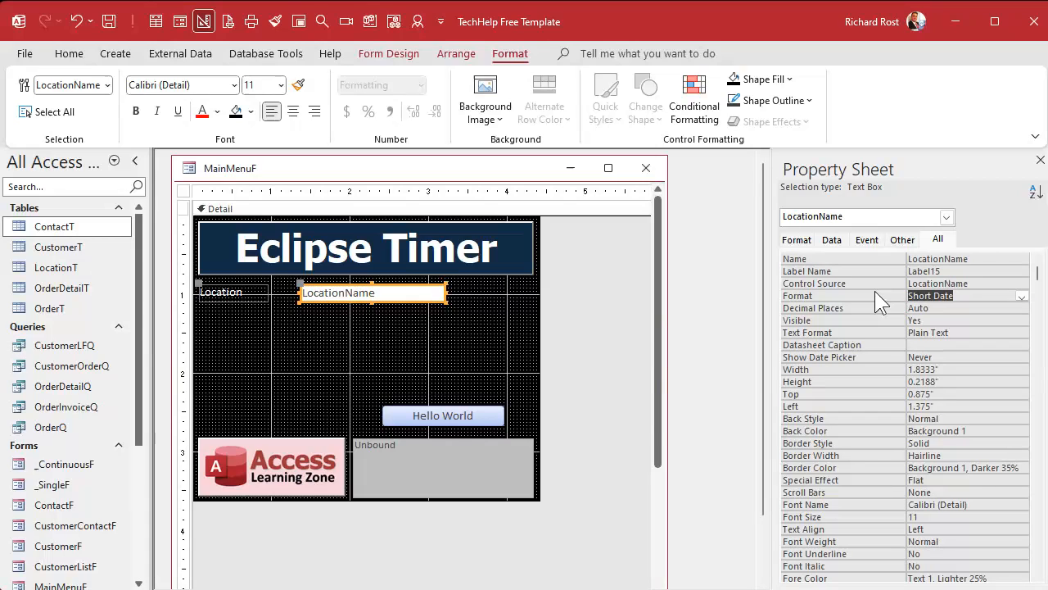
key(Delete)
key(Return)
click(295, 341)
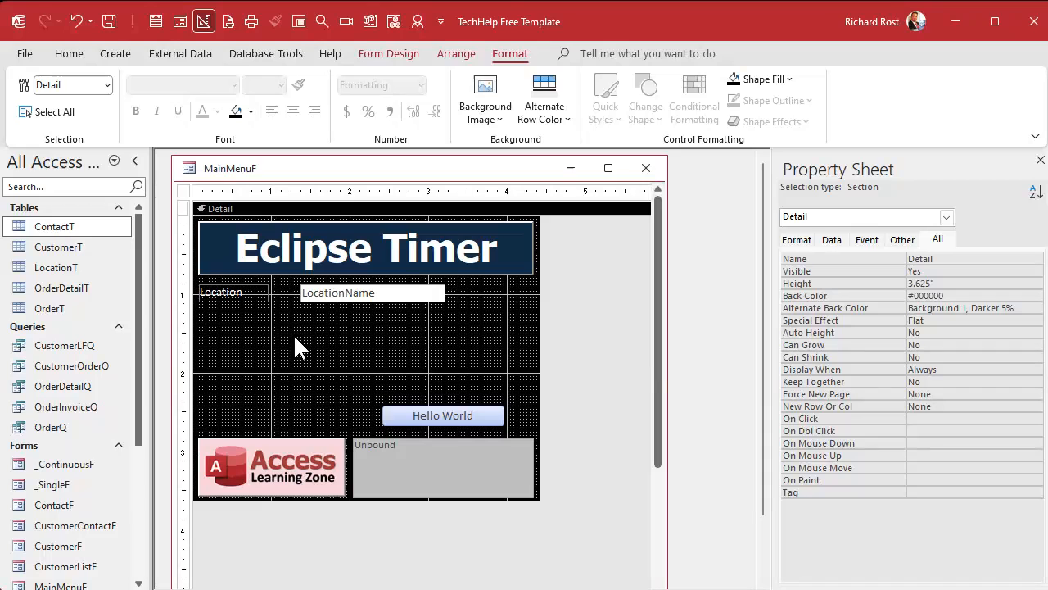
- Paste a copy of the LocationName text box and its label directly below the original
click(348, 296)
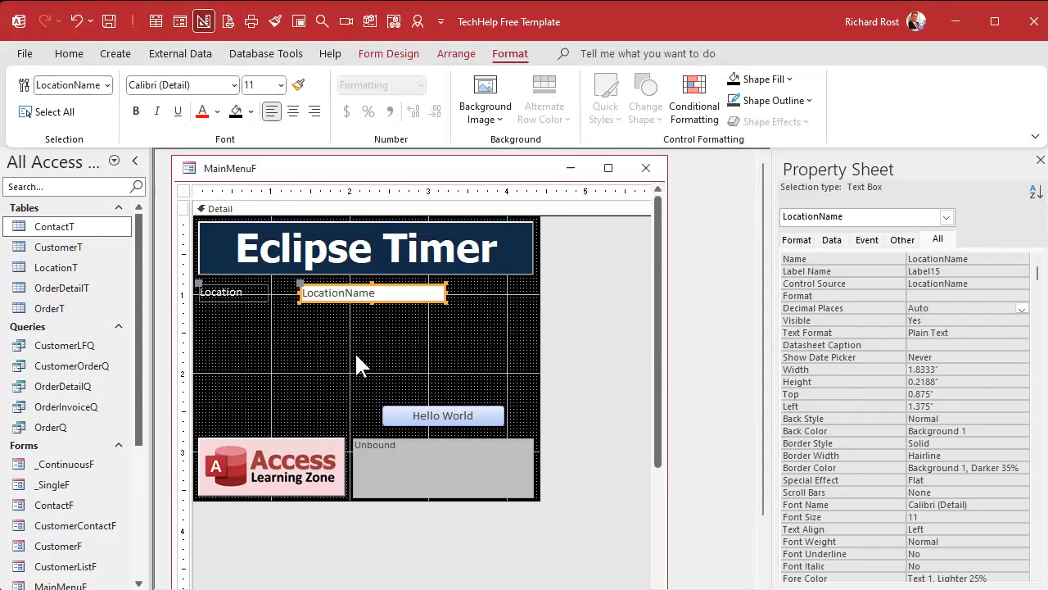
key(ctrl+c)
key(ctrl+v)
click(355, 352)
- Change the copied label's caption to Partial Begins
click(256, 317)
drag(255, 316, 177, 313)
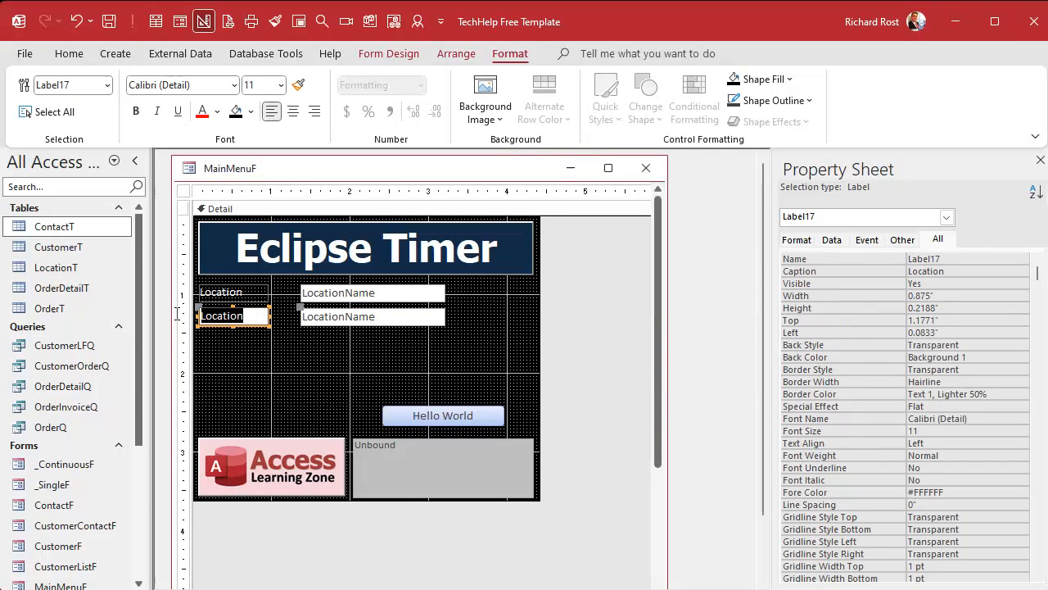
text(Part)
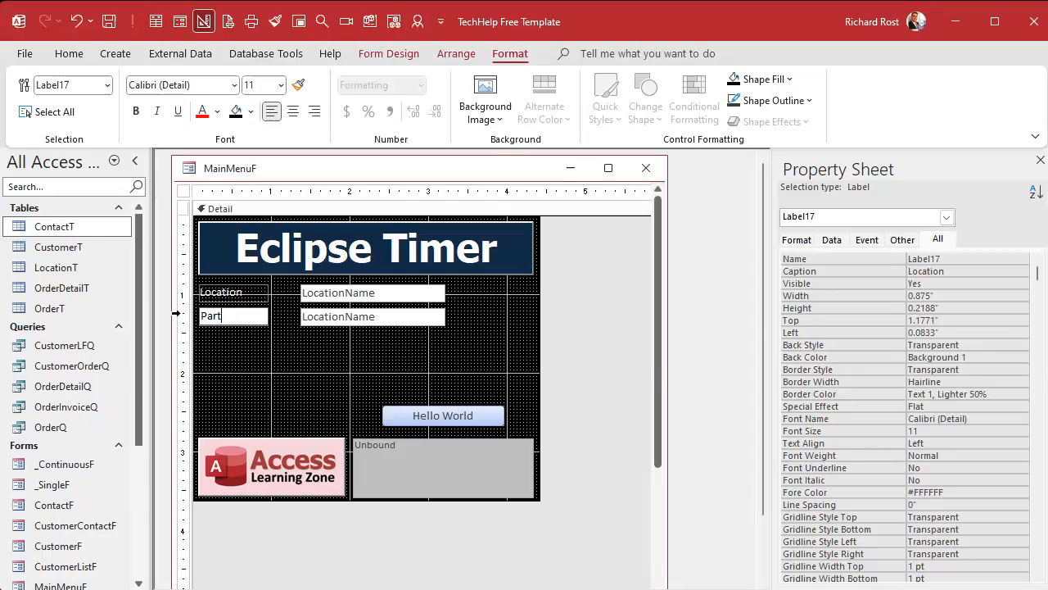
text(ial Begins)
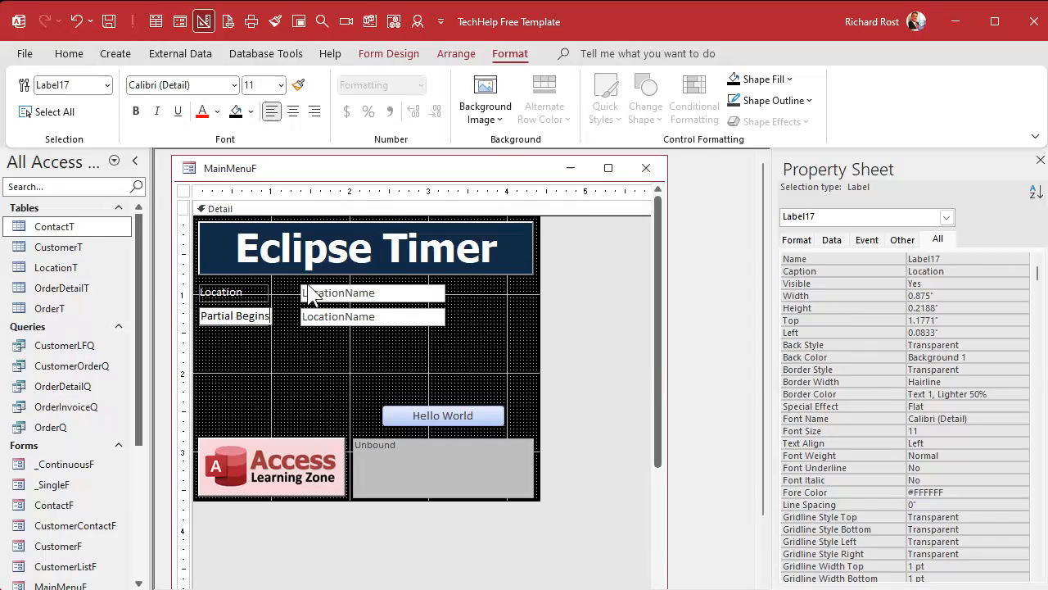
key(Return)
- Narrow the copied text box to about 1 inch and set both its Control Source and Name to PartialBegins
click(415, 322)
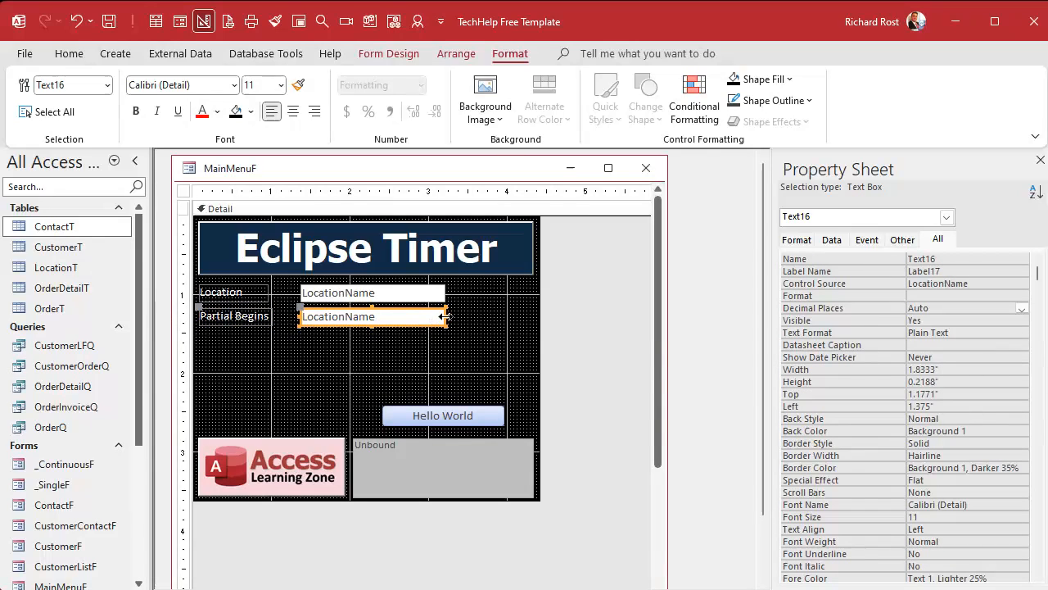
drag(445, 316, 381, 316)
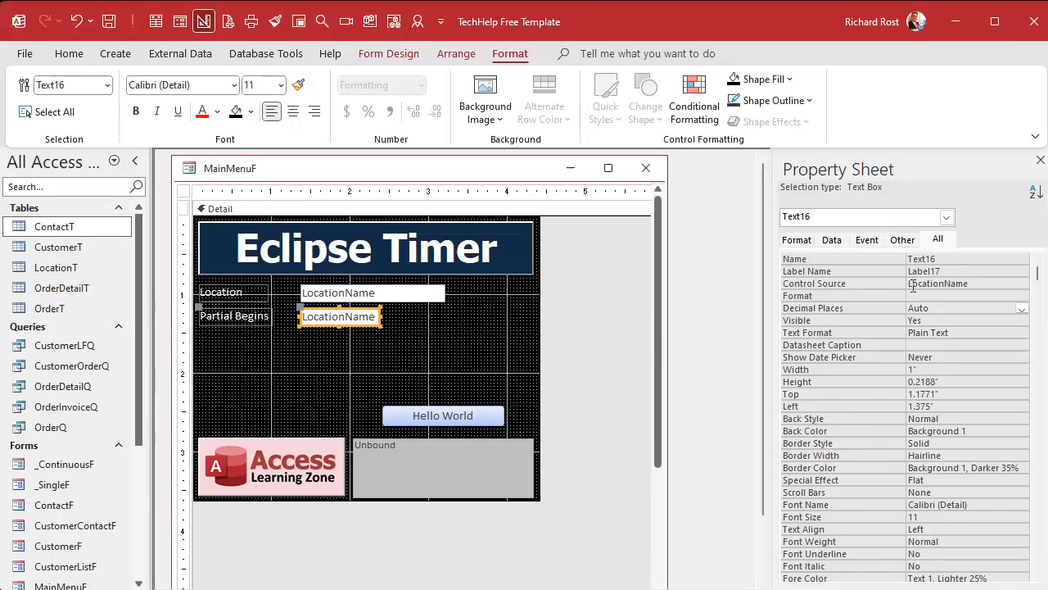
click(994, 283)
click(1008, 284)
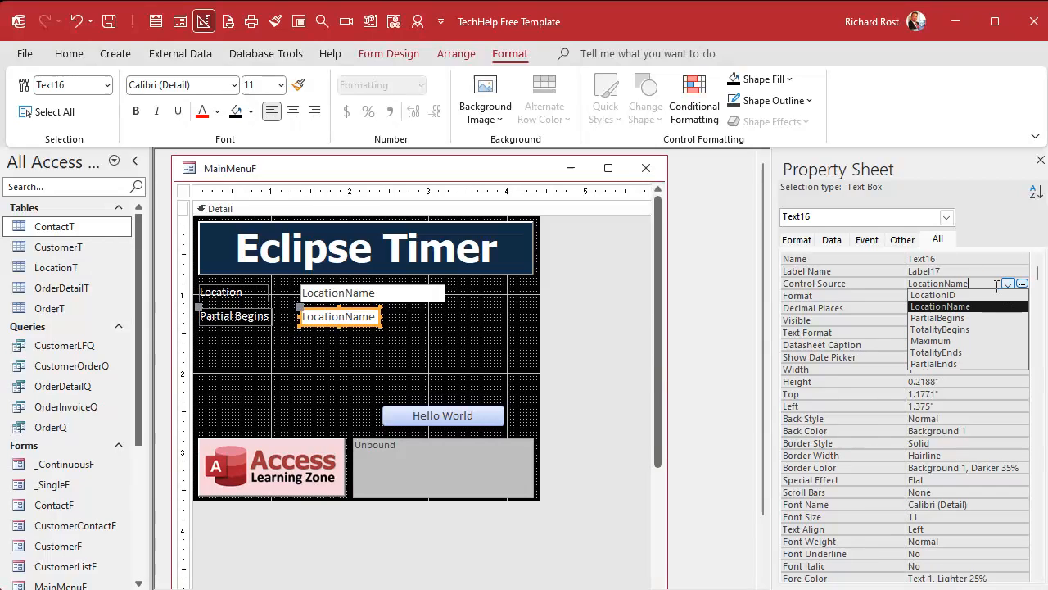
click(963, 318)
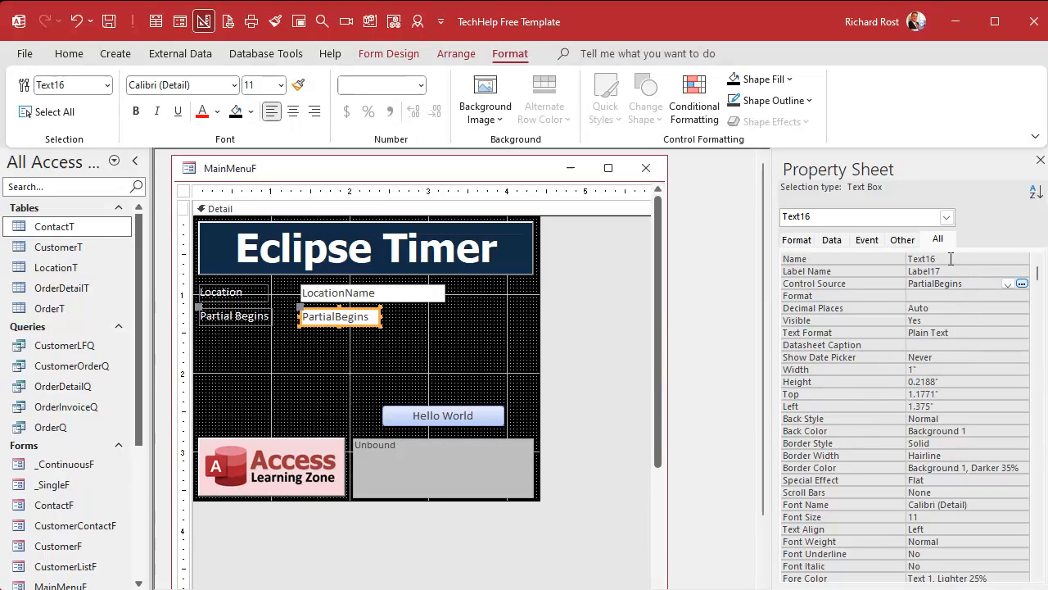
double_click(950, 259)
key(ctrl+v)
- Set the Format of the PartialBegins text box to Short Time (hh:nn)
click(942, 293)
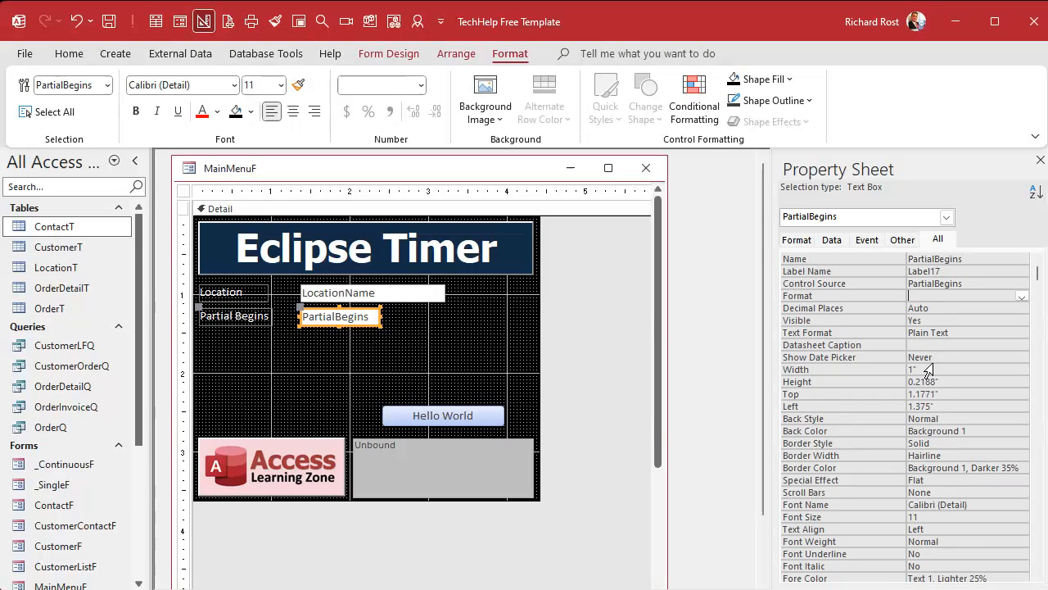
click(1021, 296)
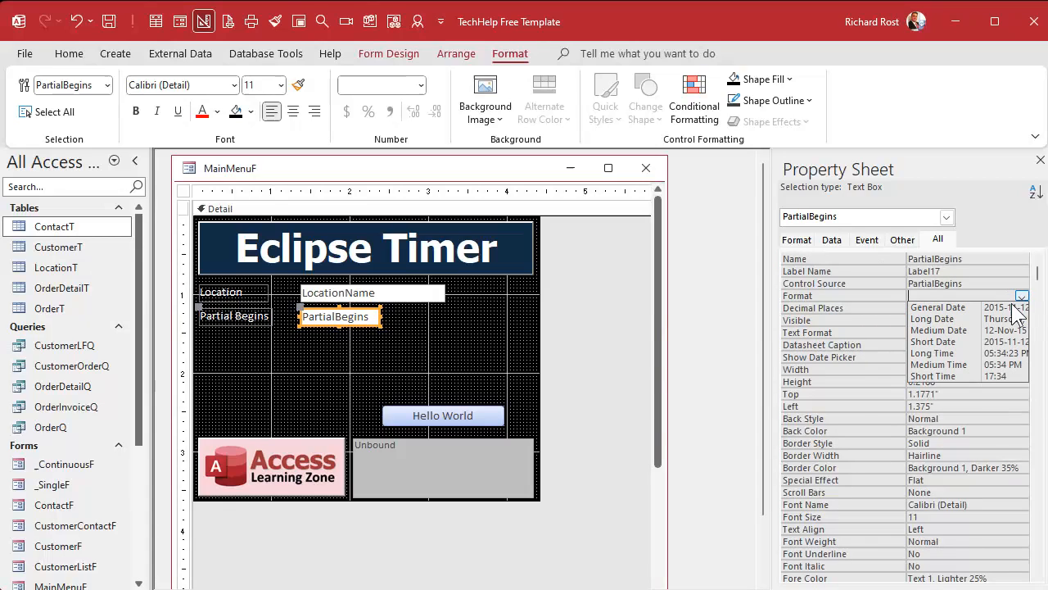
click(971, 377)
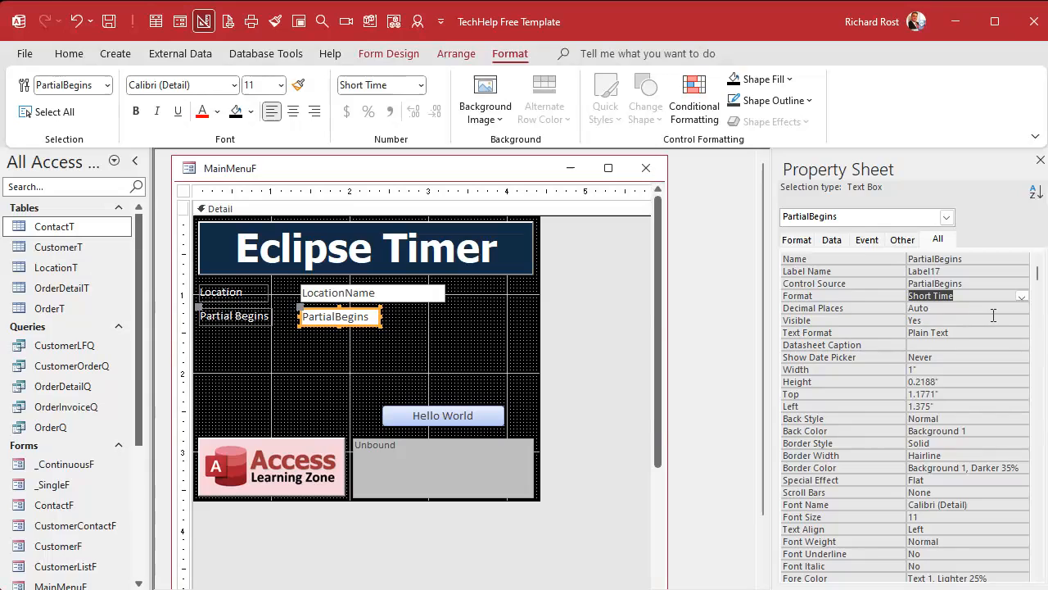
text(nn:ss)
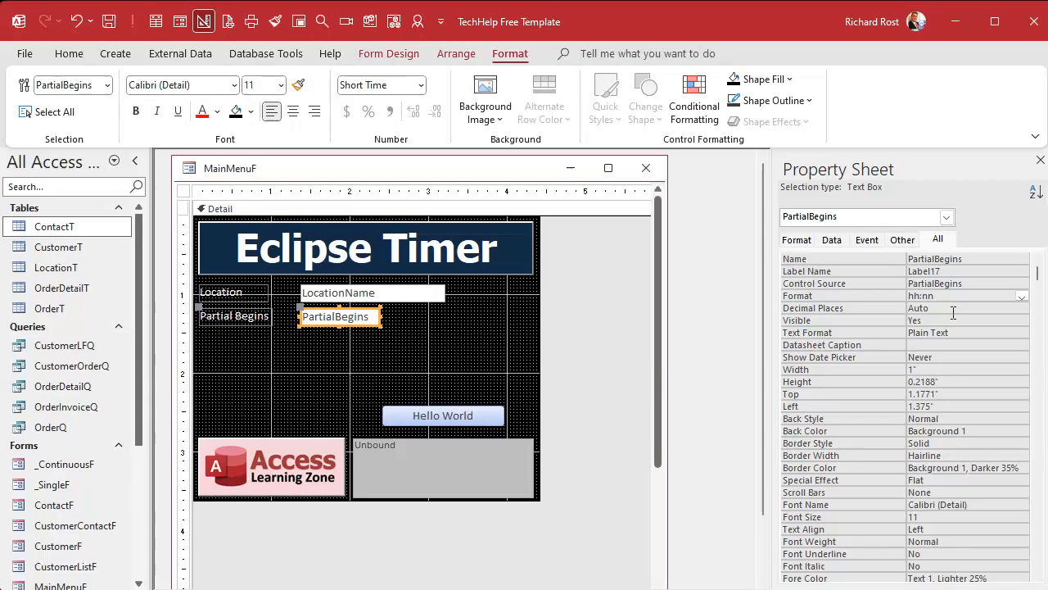
key(Return)
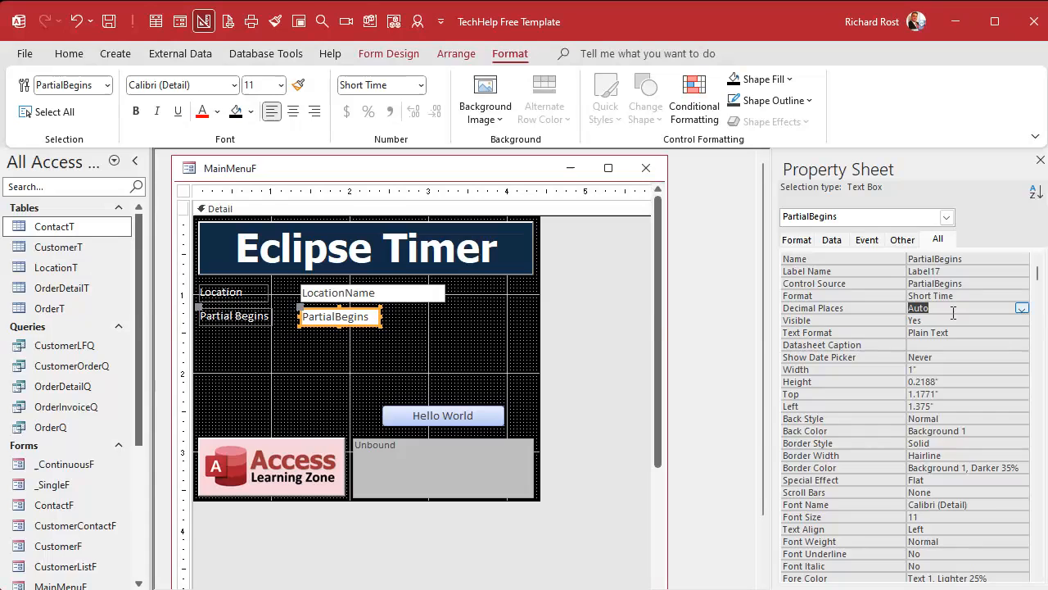
click(397, 351)
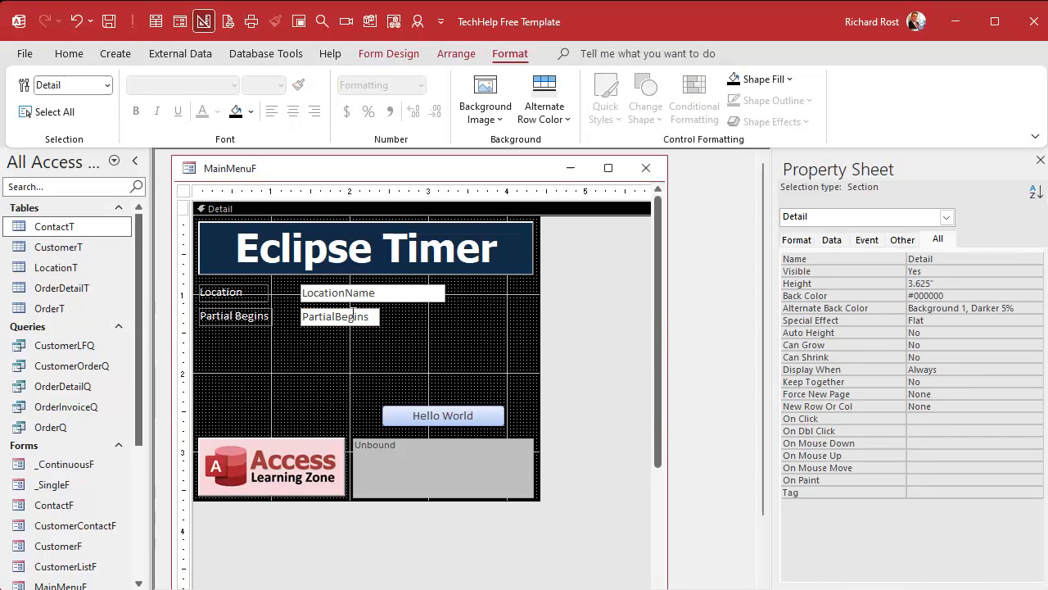
- Duplicate the PartialBegins text box with its label four times
click(351, 316)
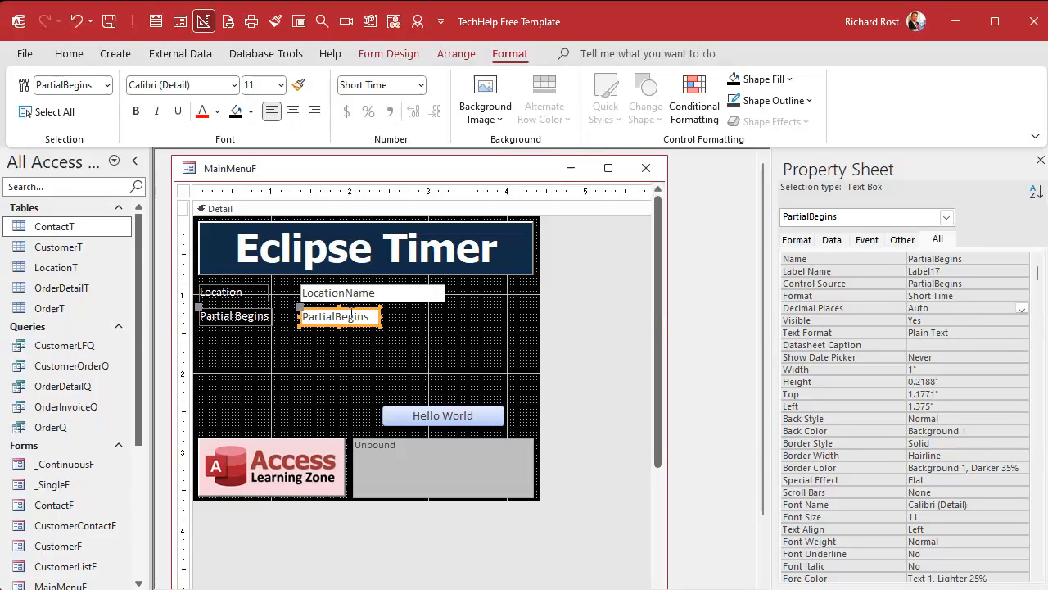
click(366, 341)
click(351, 316)
key(ctrl+d)
key(ctrl+d)
key(ctrl+d)
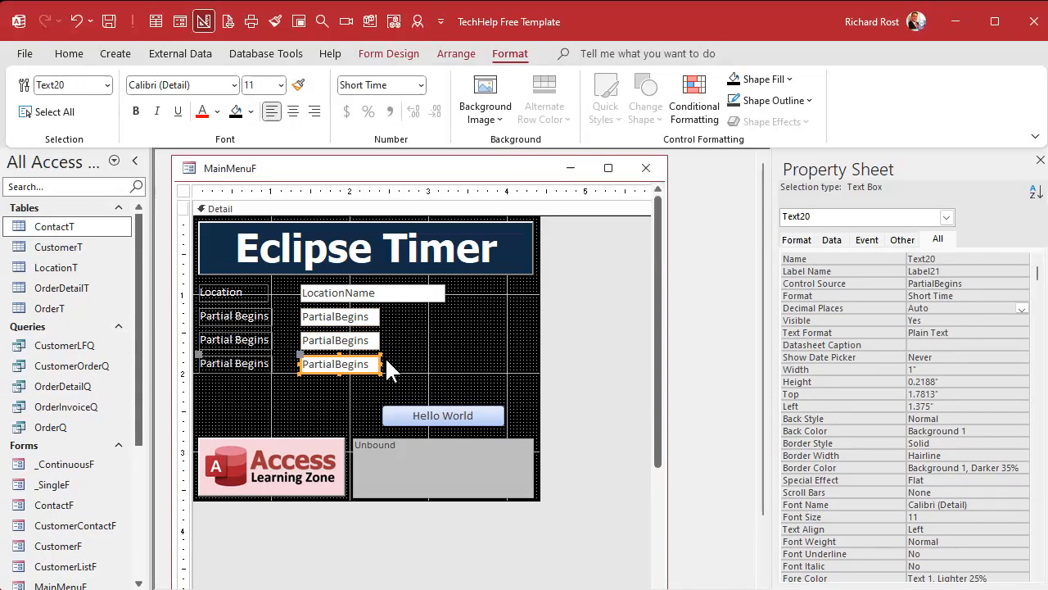
key(ctrl+d)
- Stack the duplicated PartialBegins rows closely and evenly beneath the original row
drag(375, 343, 340, 373)
click(354, 360)
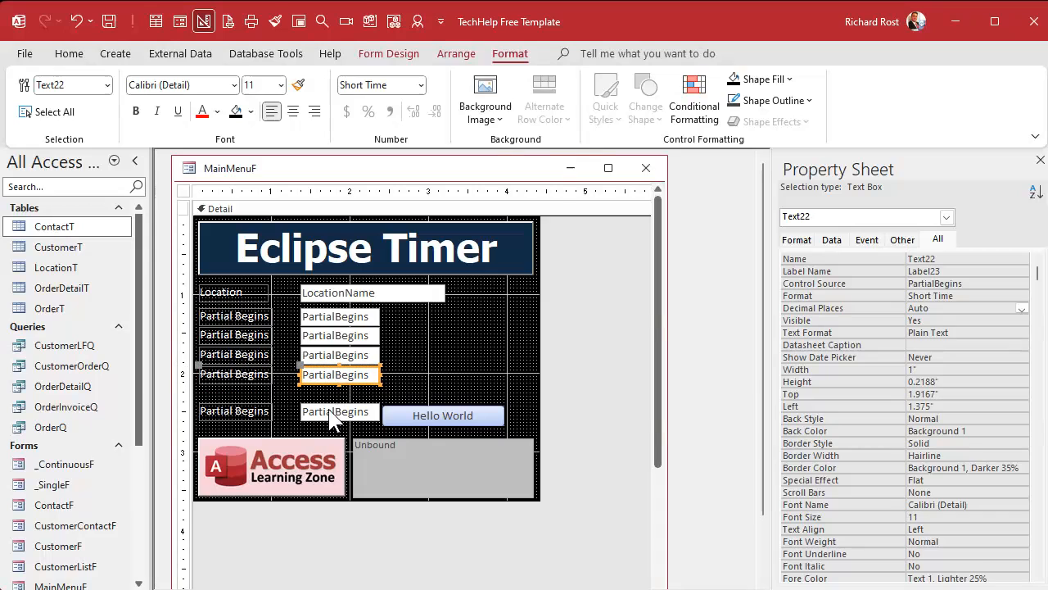
drag(329, 418, 327, 394)
click(410, 358)
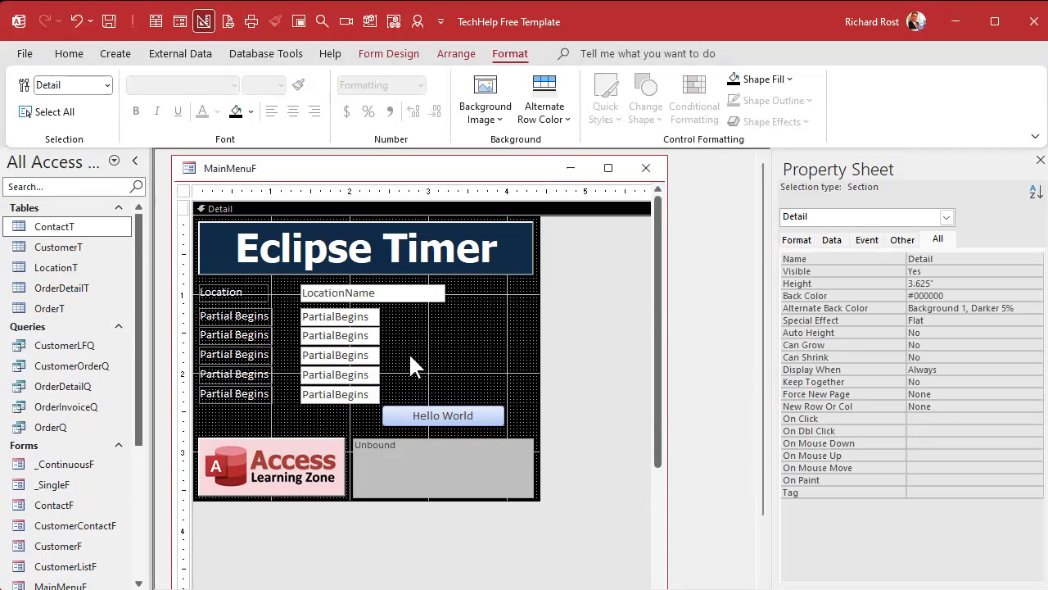
- Snap all of the form's controls to the grid
drag(219, 192, 509, 199)
right_click(365, 321)
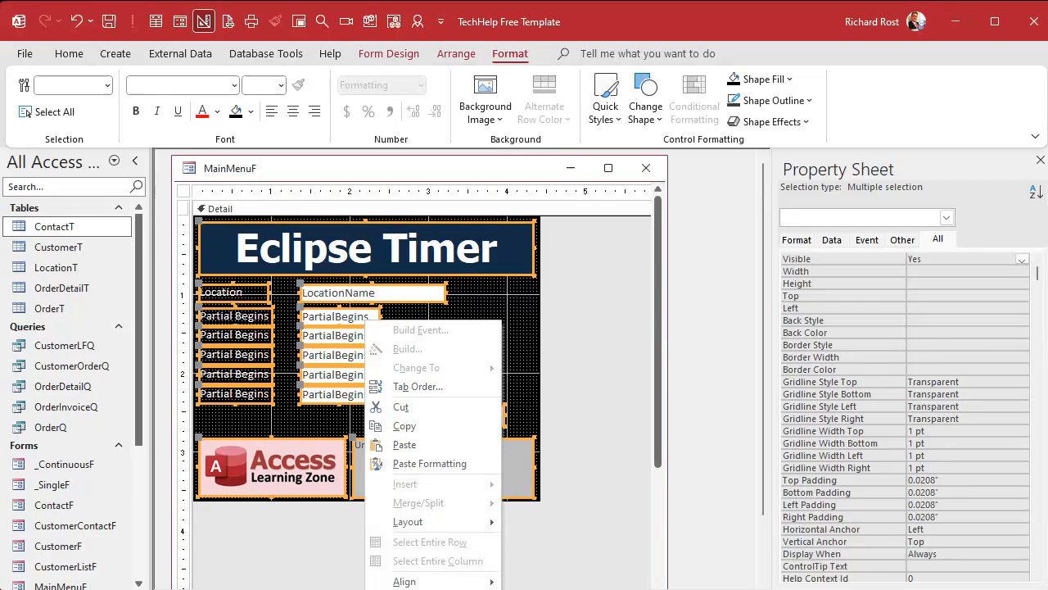
click(536, 586)
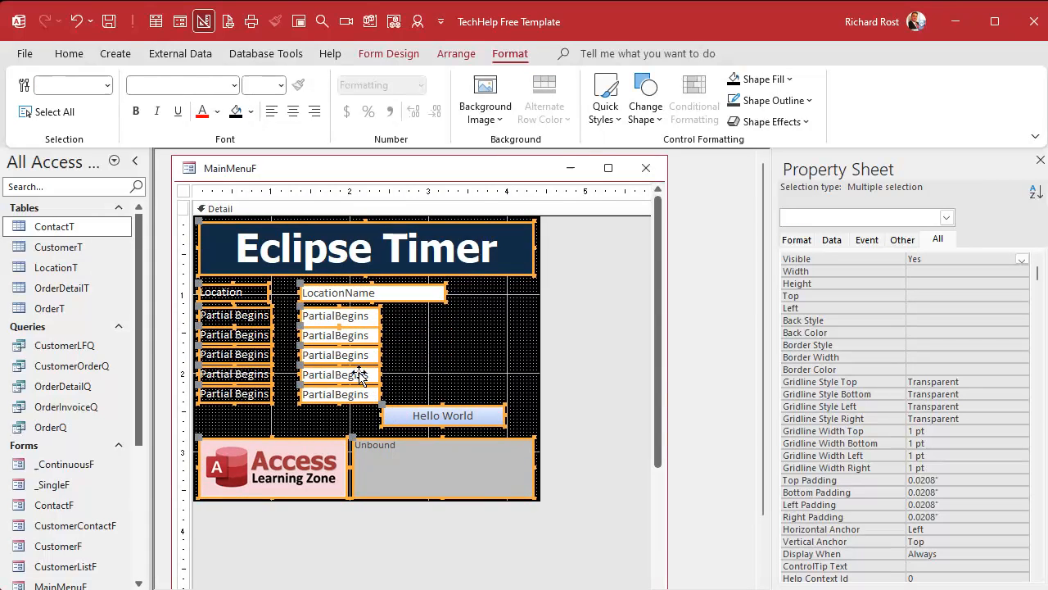
right_click(356, 363)
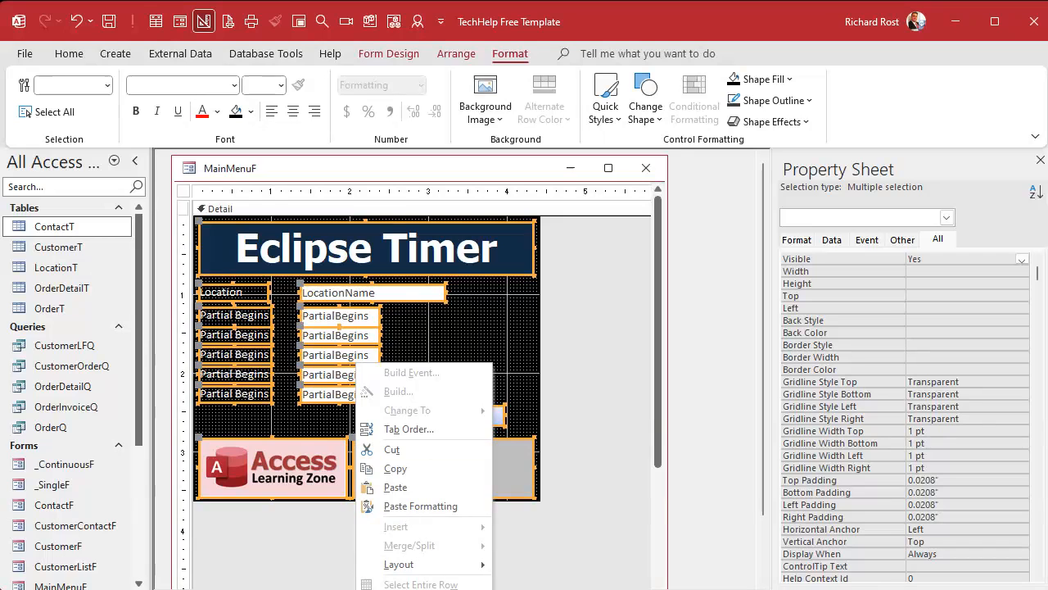
click(456, 360)
click(448, 351)
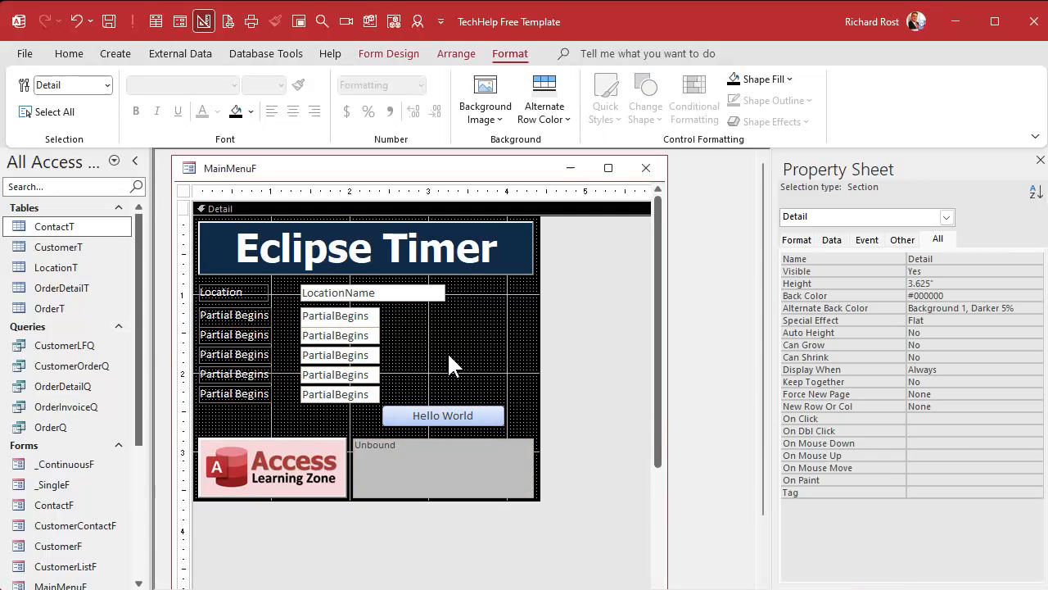
- Fine-tune the second PartialBegins text box so the gap to the first one matches the other rows
click(339, 335)
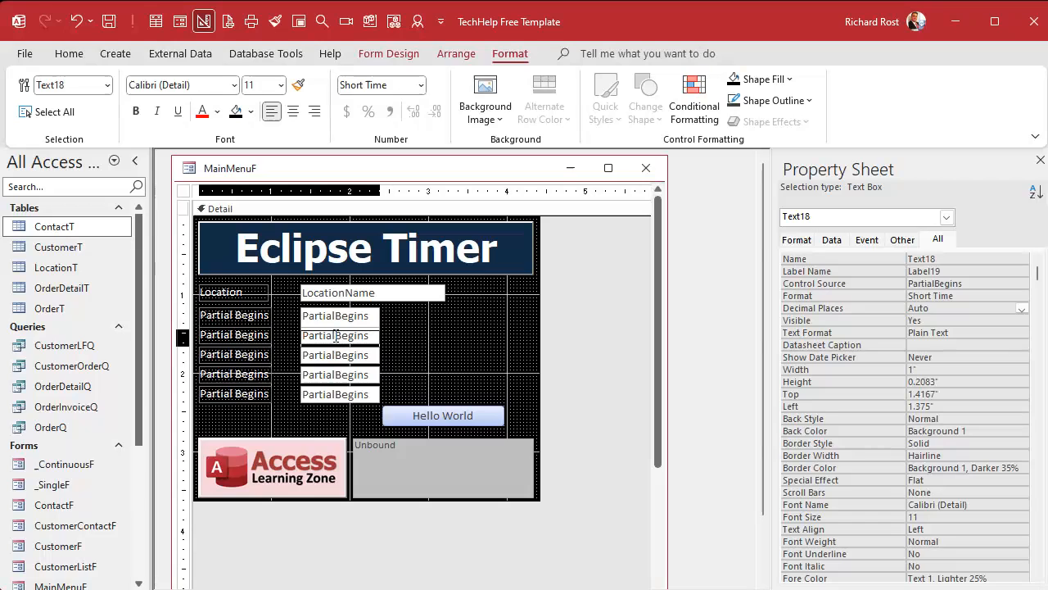
drag(336, 336, 361, 335)
click(344, 318)
click(407, 327)
click(356, 338)
click(401, 331)
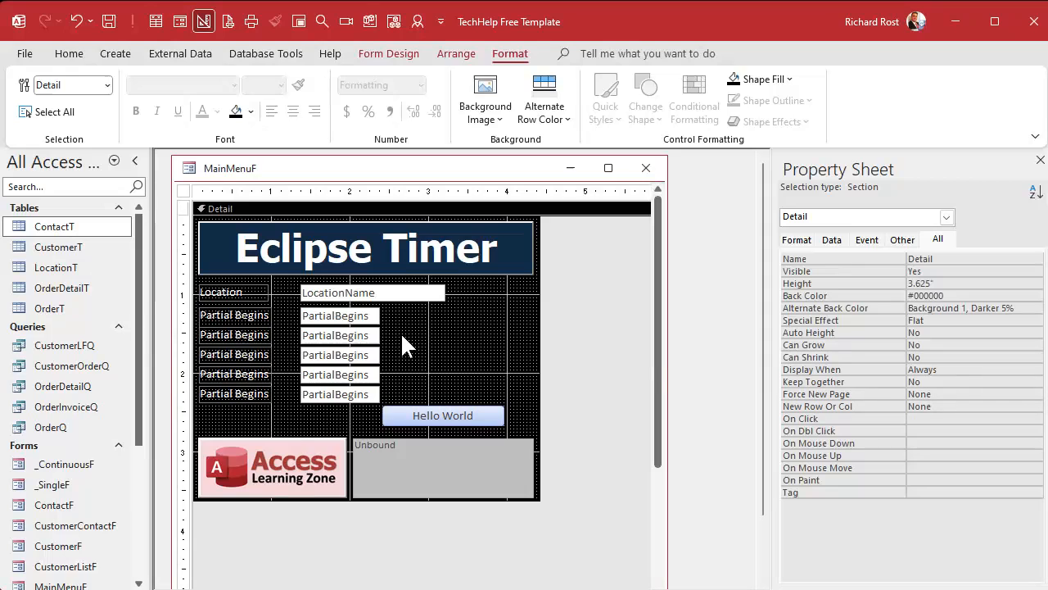
- Reduce the height of the first Partial Begins label to match the labels in the rows beneath it
click(237, 317)
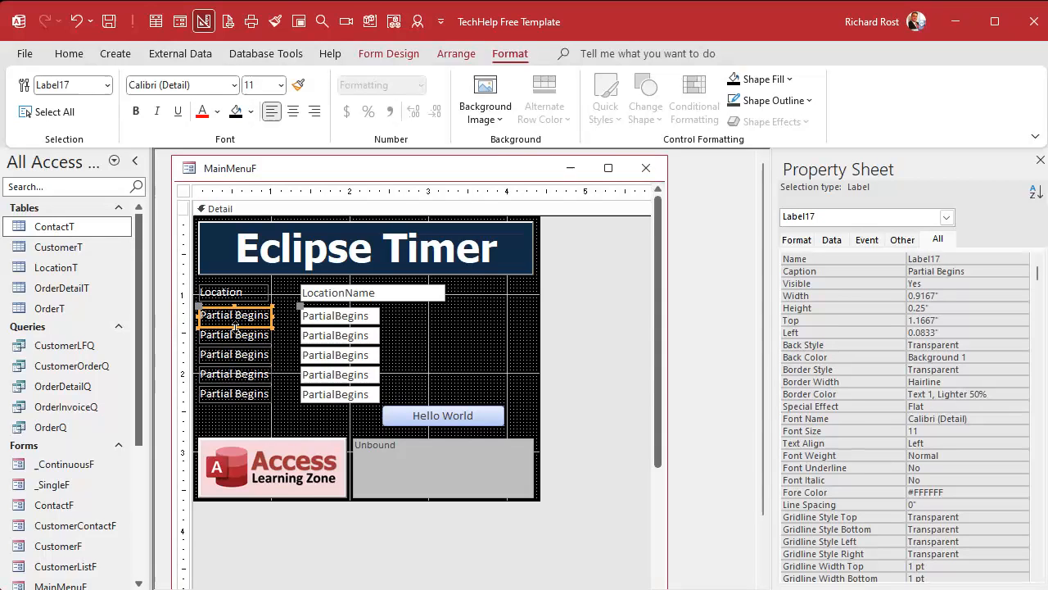
drag(235, 328, 235, 321)
click(442, 347)
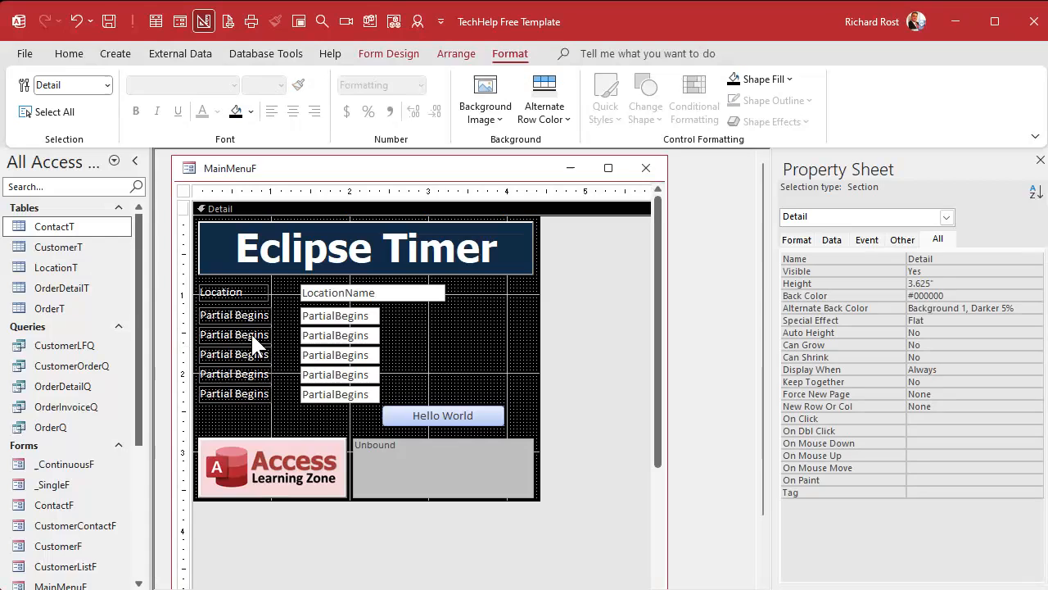
- Change the second row's label caption to Totality Begins
click(250, 333)
click(233, 335)
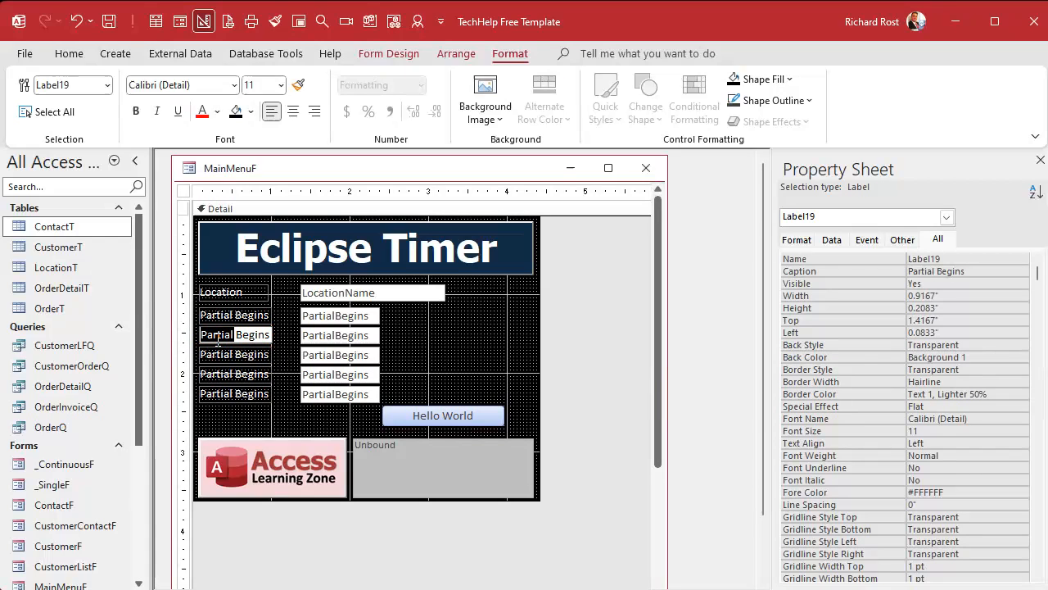
text(Totality)
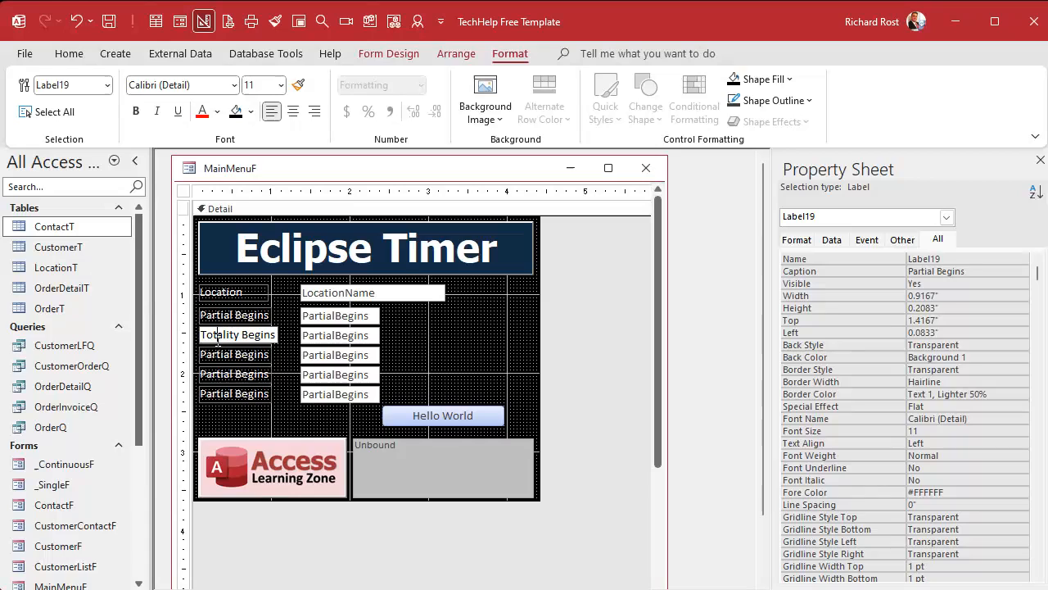
key(Return)
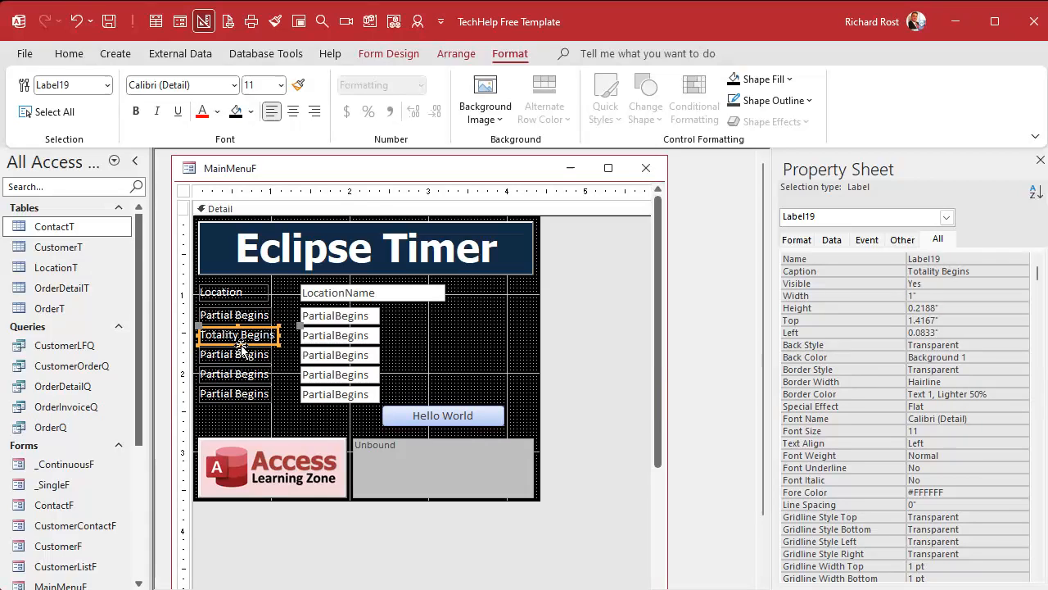
- Change the third row's label caption to Maximum
click(237, 354)
click(235, 354)
key(ctrl+a)
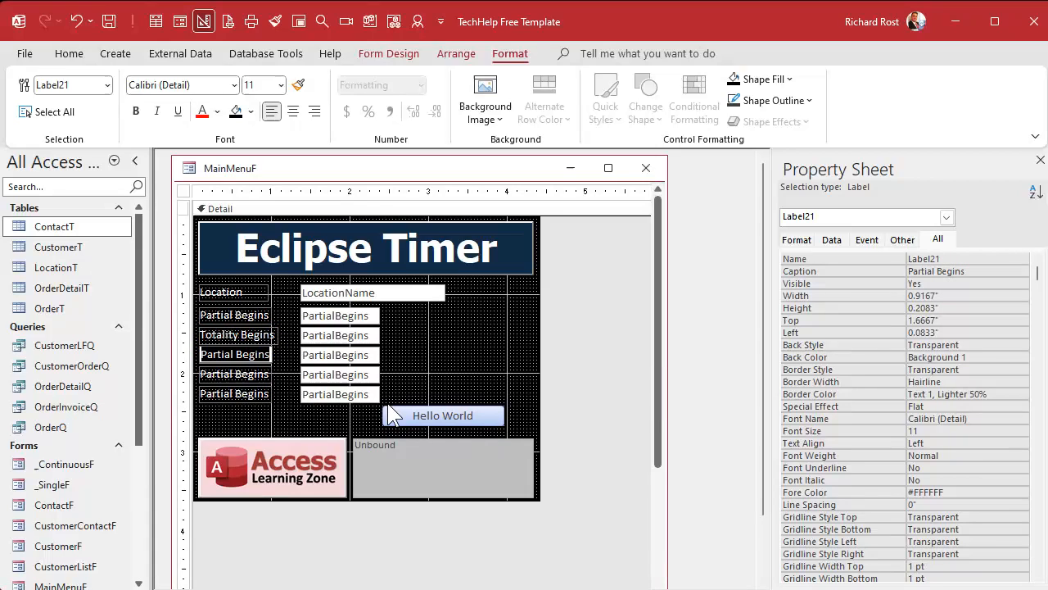
text(Maximum)
key(Return)
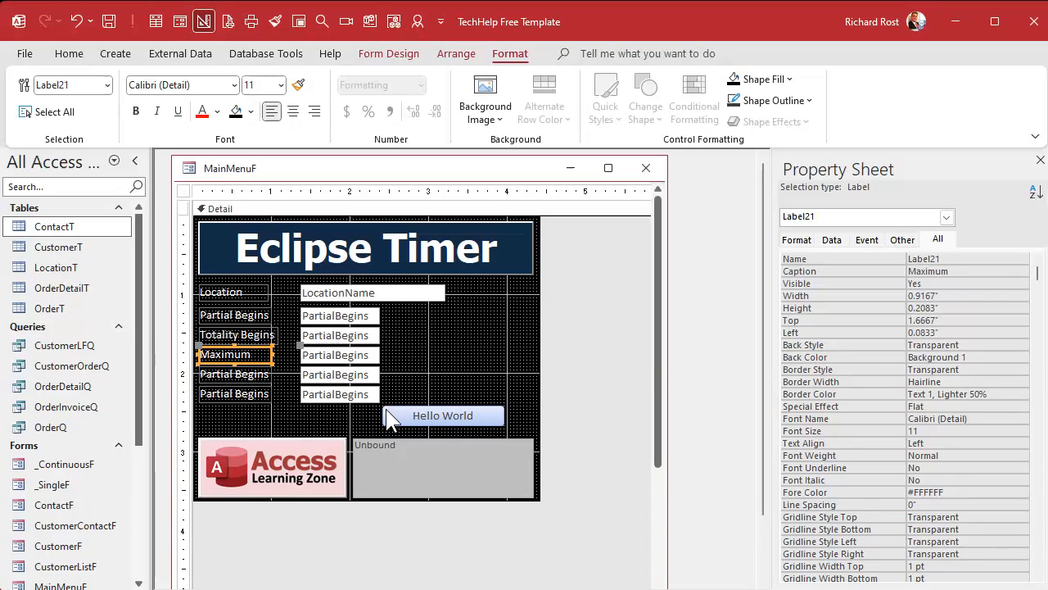
- Change the fourth row's label caption to Totality Ends
click(235, 373)
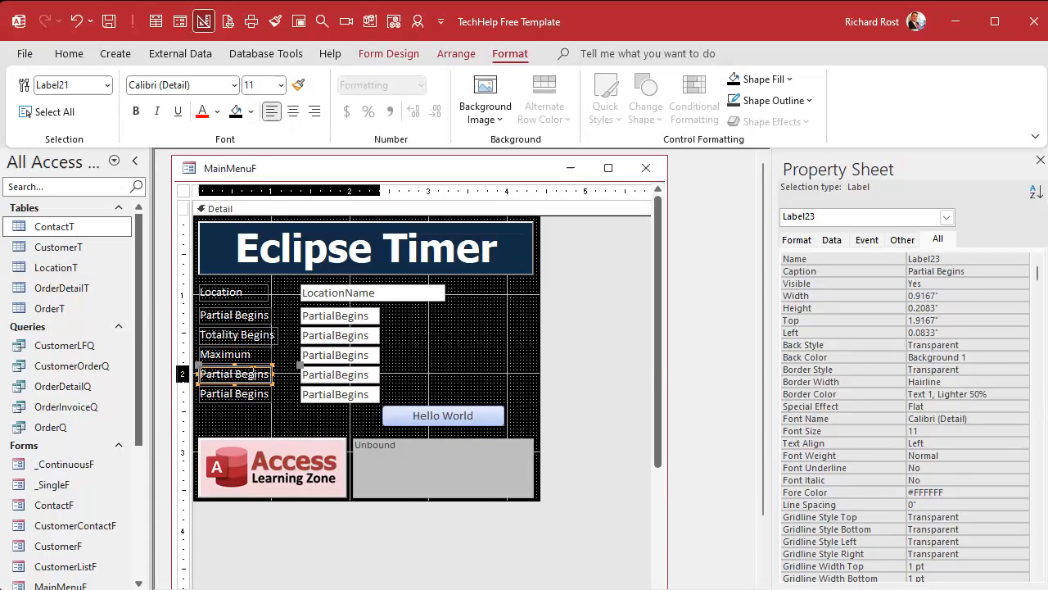
click(250, 373)
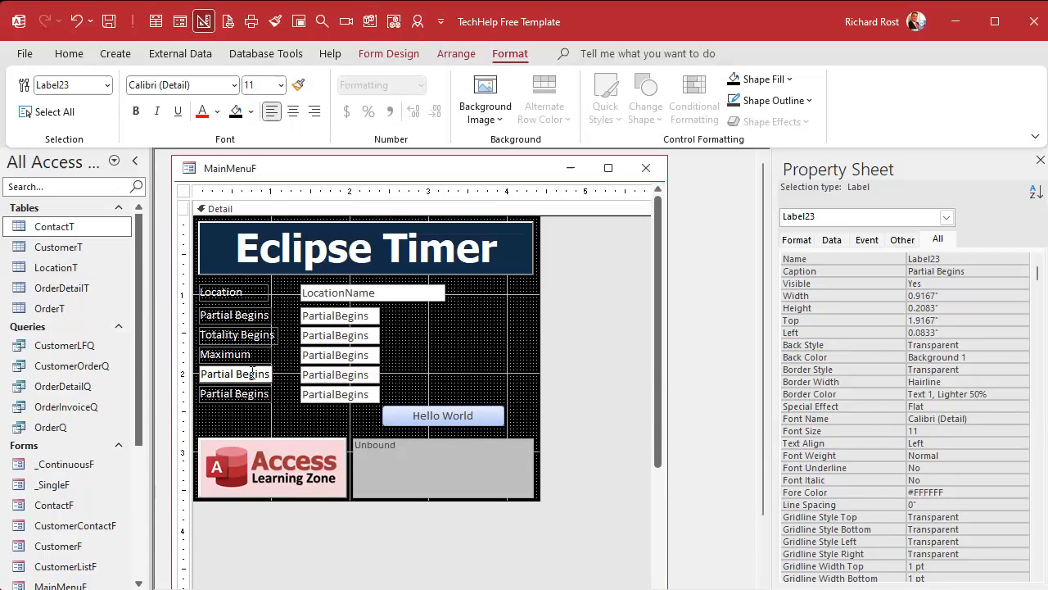
key(ctrl+a)
text(Totality En)
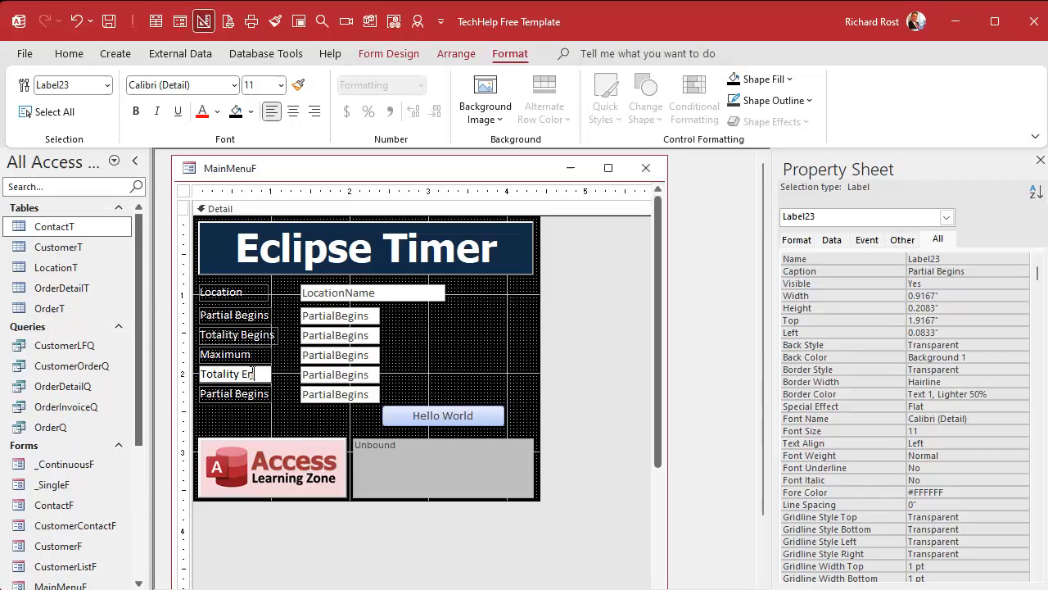
text(ds)
key(Return)
- Change the last row's label caption to Partial Ends
click(250, 393)
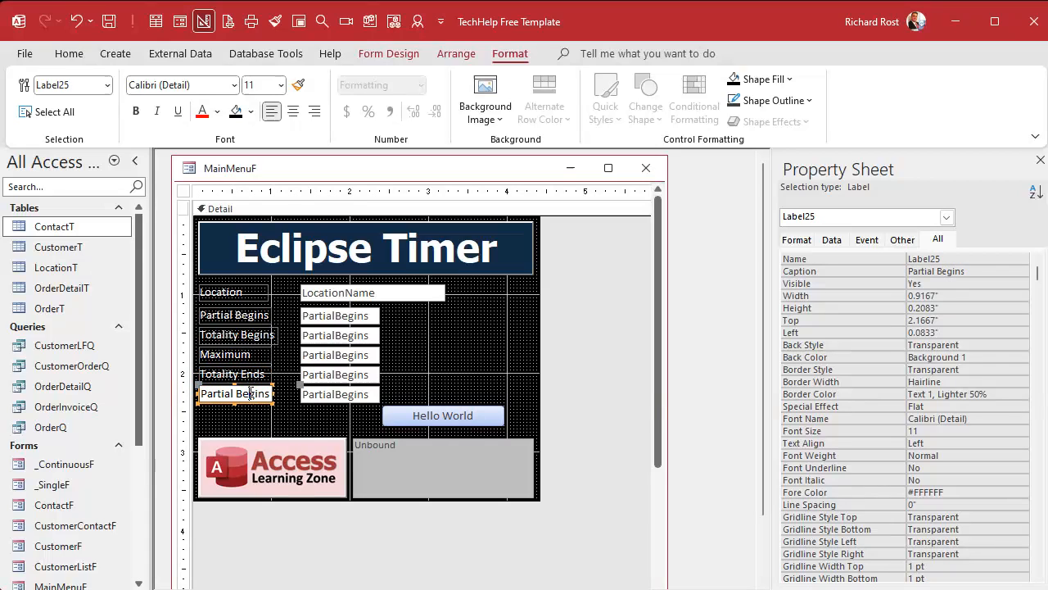
click(251, 393)
key(ctrl+a)
text(Parti)
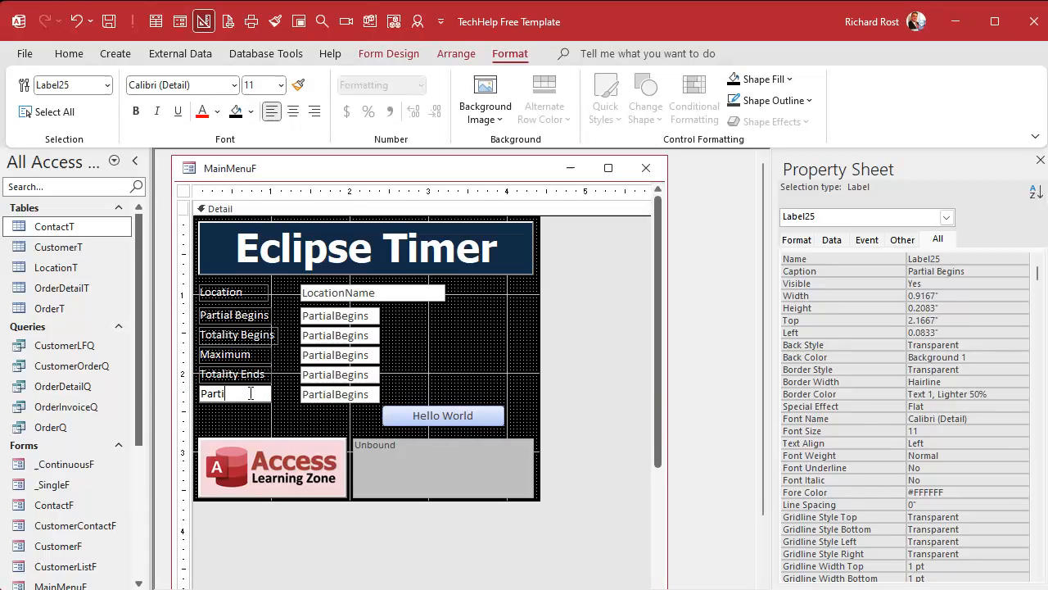
text(al Ends)
key(Return)
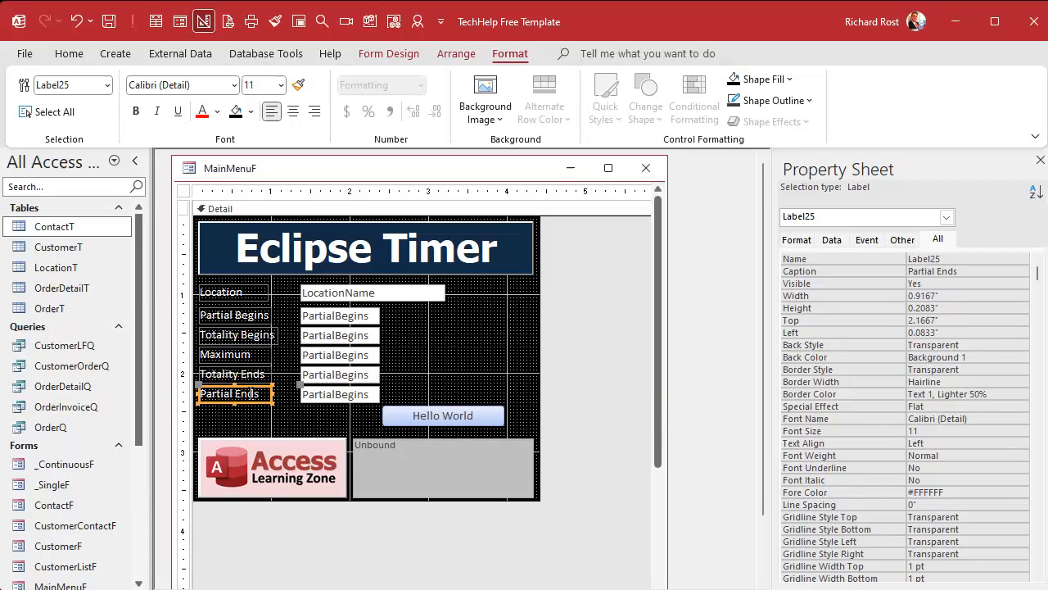
- Bind the text box in the Totality Begins row to the TotalityBegins field and name the control TotalityBegins
click(337, 336)
click(1007, 283)
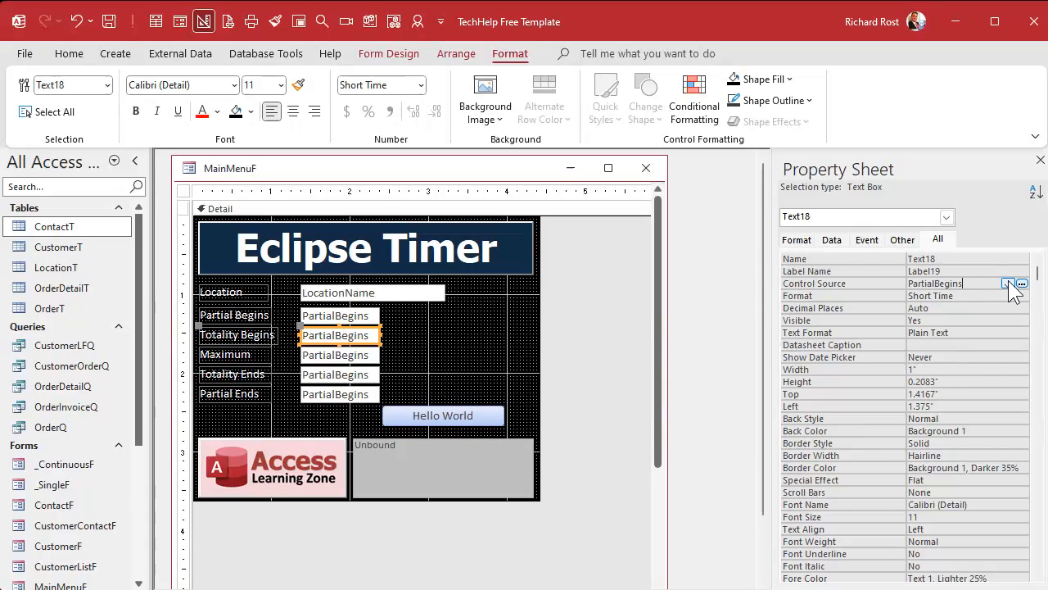
click(1008, 283)
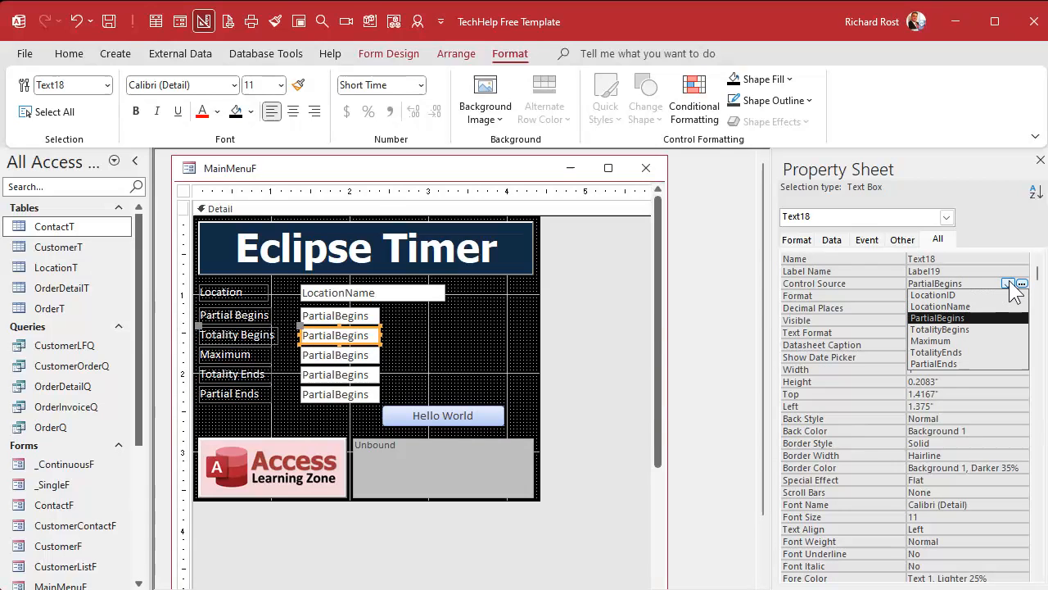
click(998, 330)
click(954, 257)
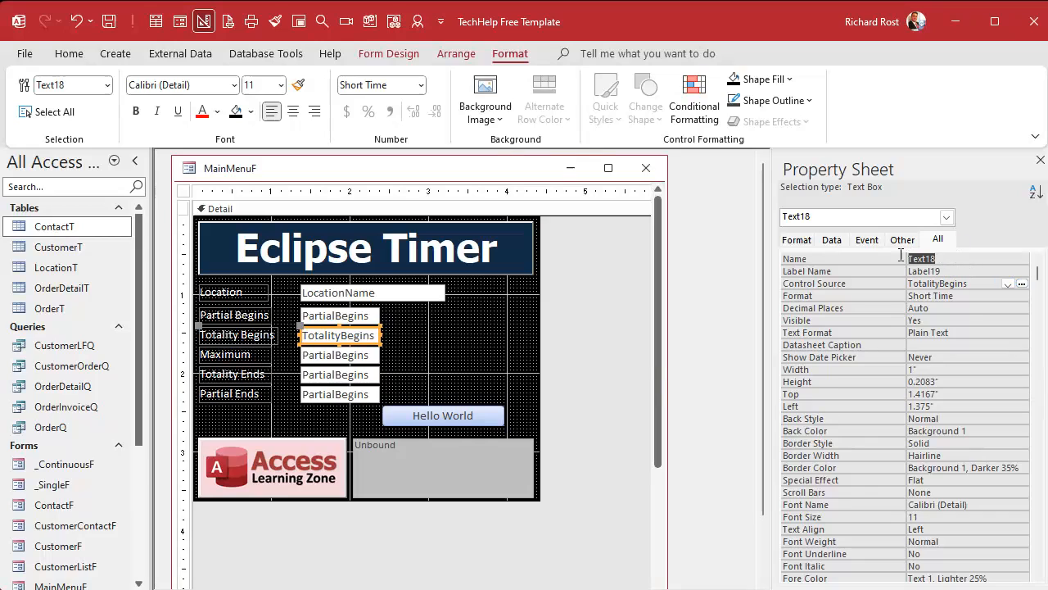
text(TotalityBegins)
- Bind the text box in the Maximum row to the Maximum field and give the control the same name
click(359, 357)
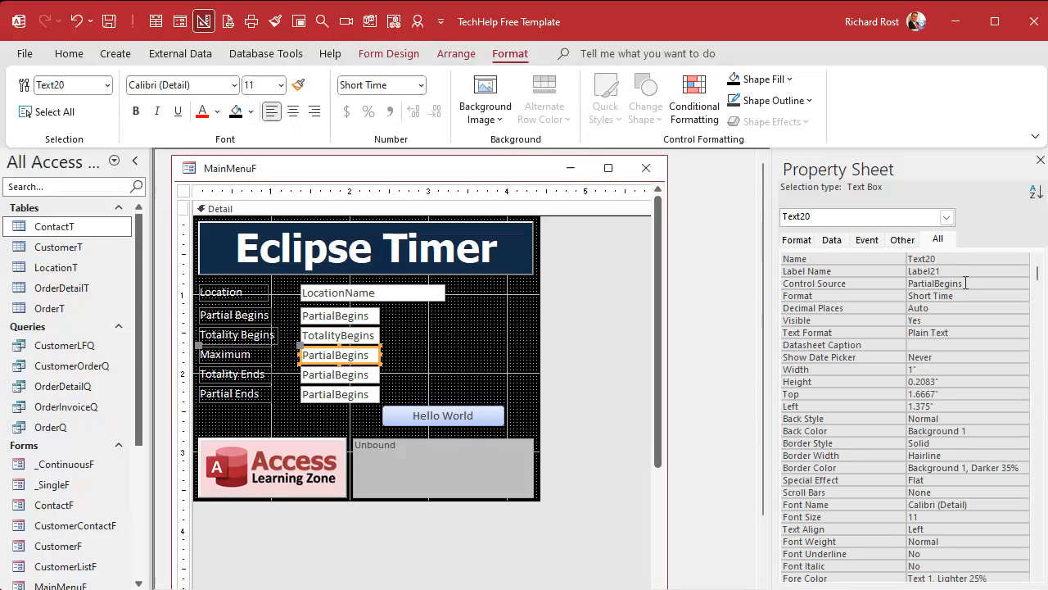
click(1010, 285)
click(1010, 284)
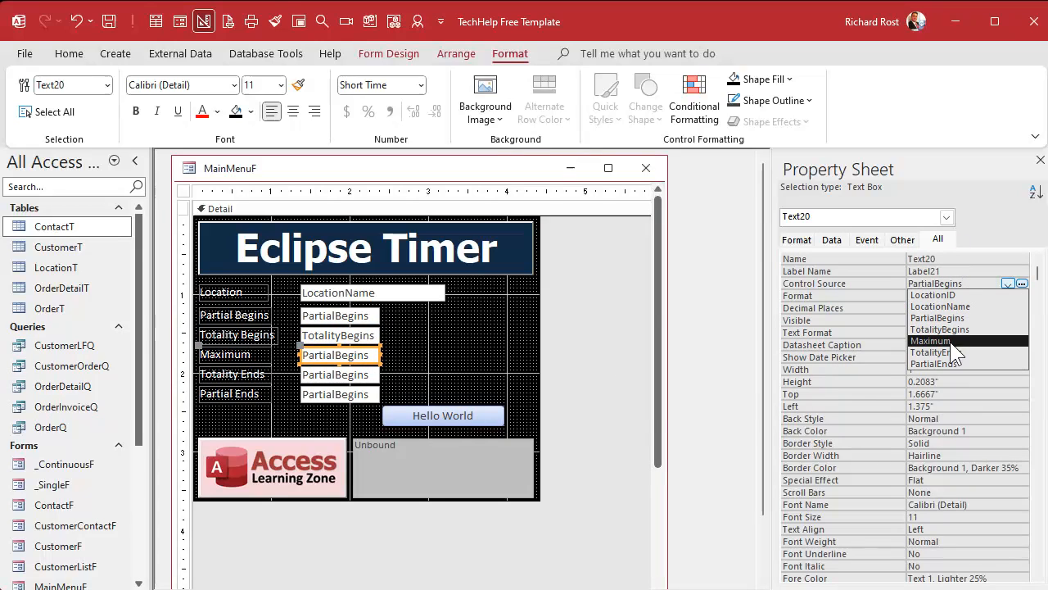
click(952, 345)
click(865, 261)
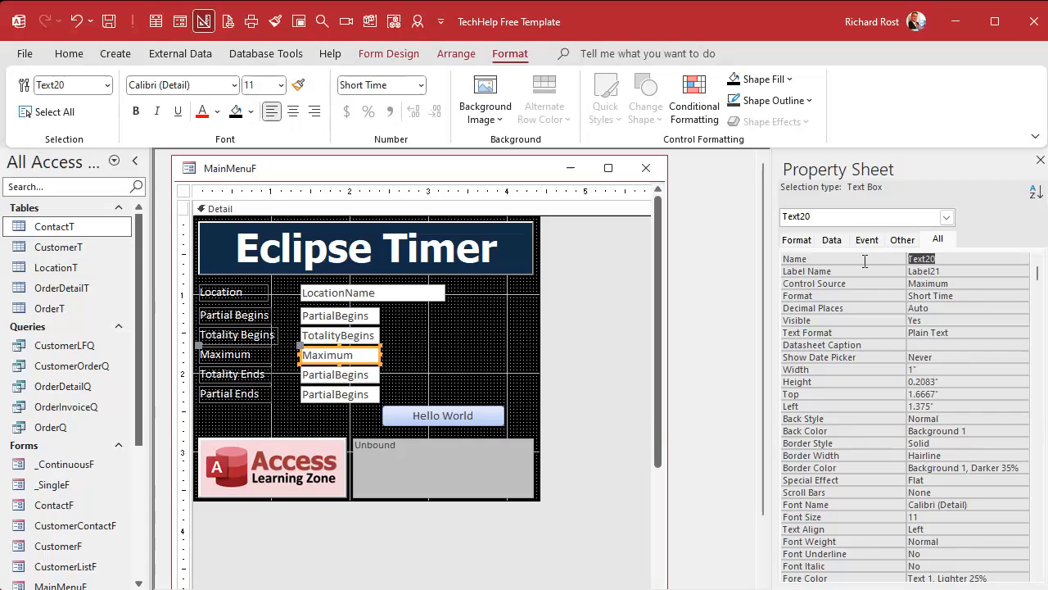
- Bind the text box in the Totality Ends row to the TotalityEnds field and name the control TotalityEnds
click(353, 377)
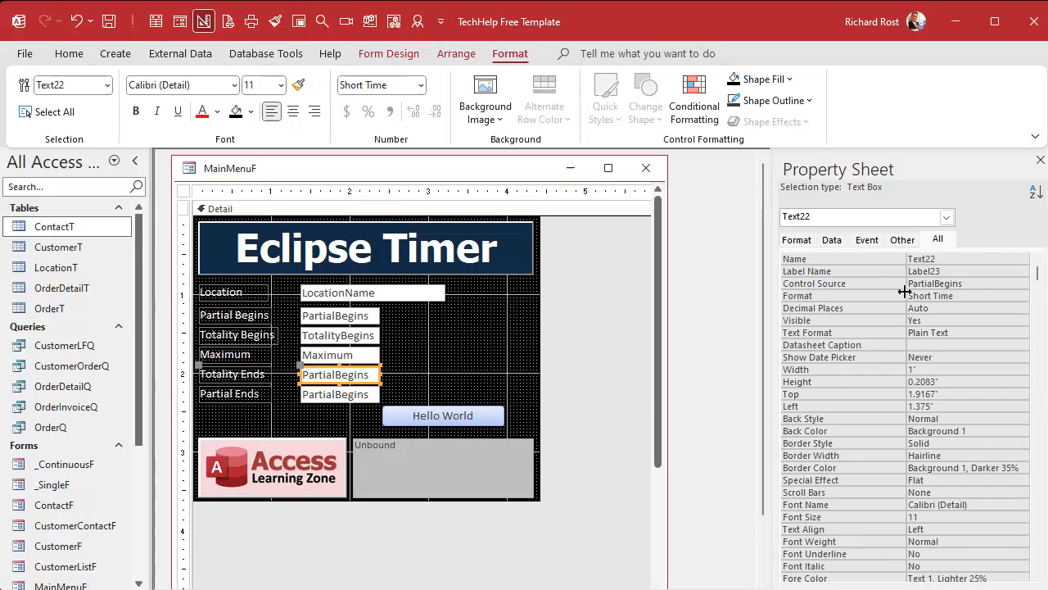
click(999, 284)
click(1007, 283)
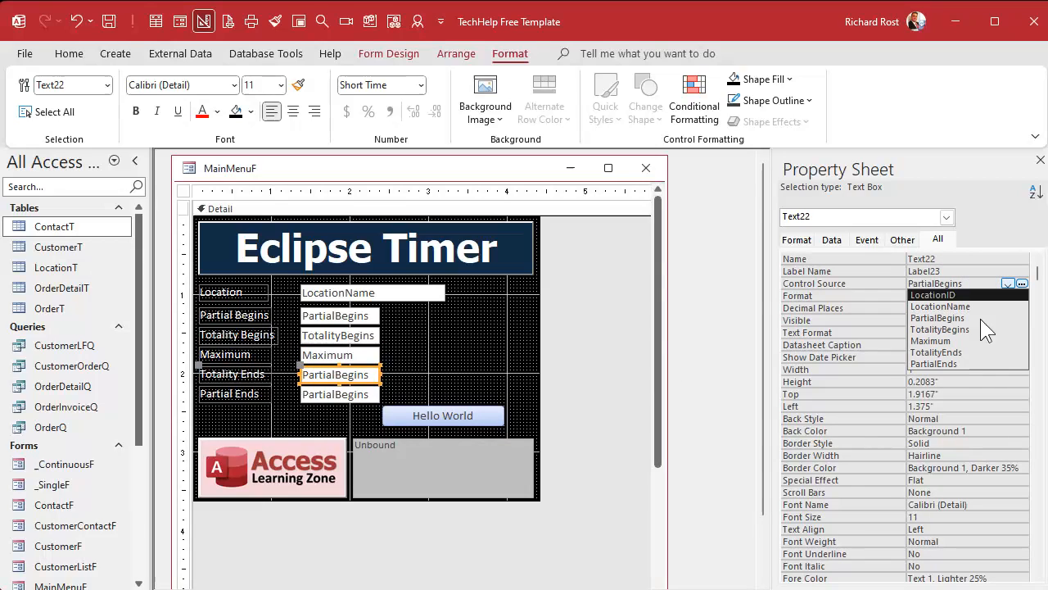
click(975, 357)
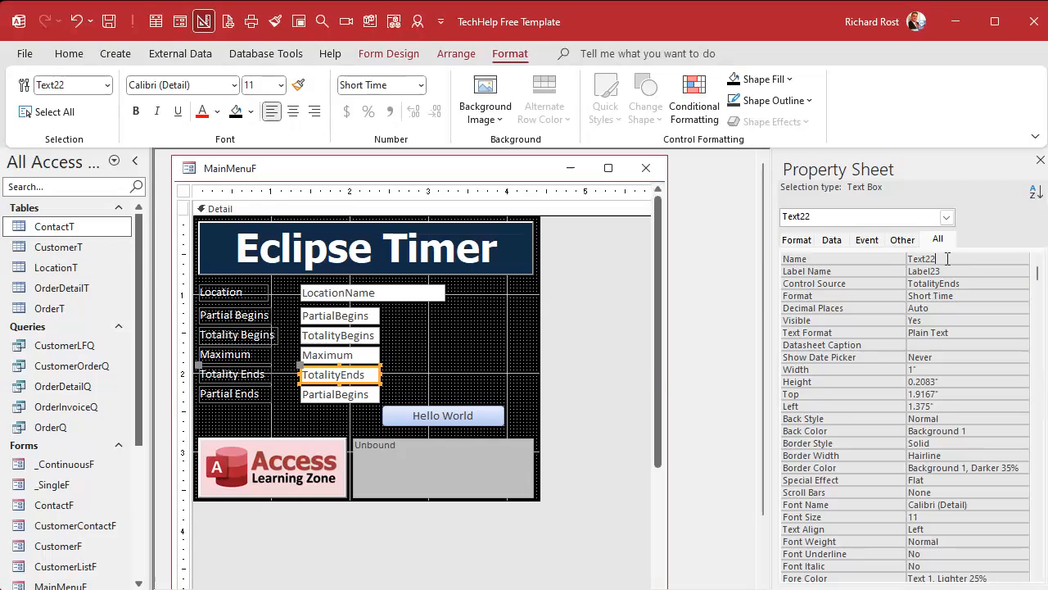
click(877, 259)
text(TotalityEnds)
- Bind the text box in the Partial Ends row to the PartialEnds field and name the control PartialEnds
click(360, 394)
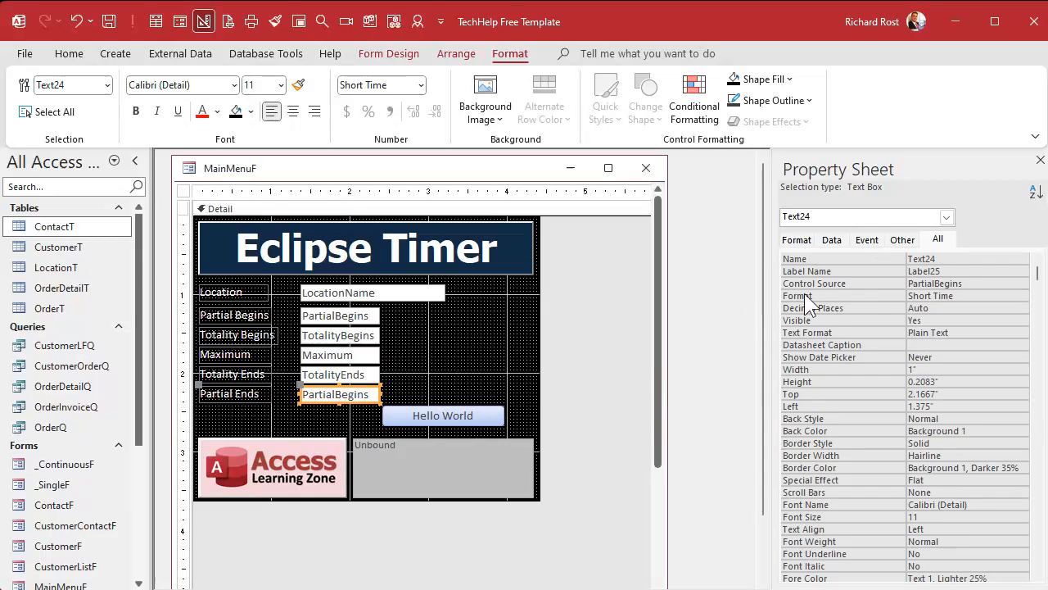
click(975, 283)
click(1007, 283)
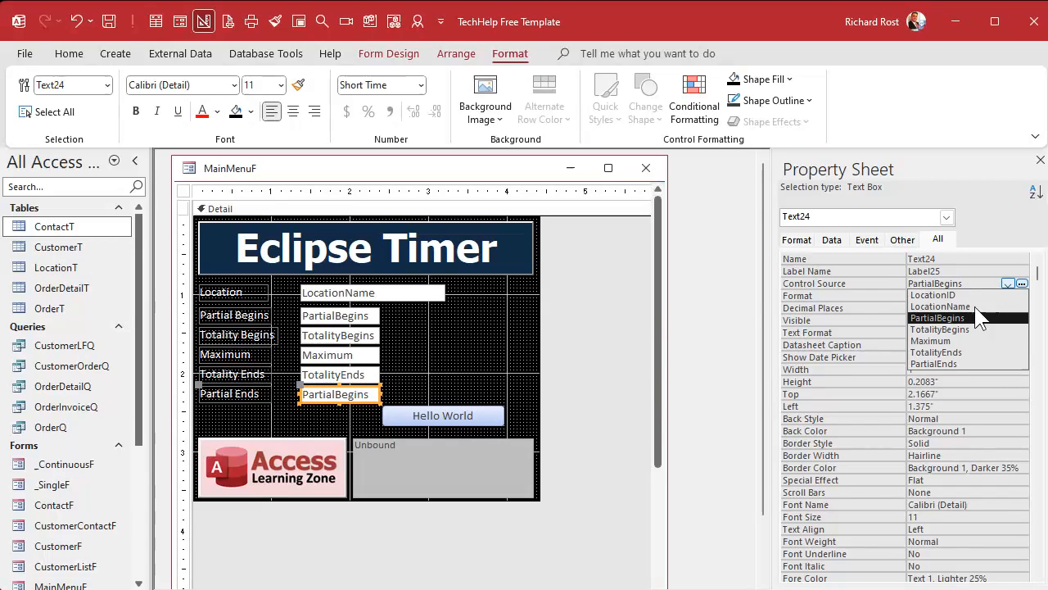
click(960, 363)
key(ctrl+c)
click(869, 261)
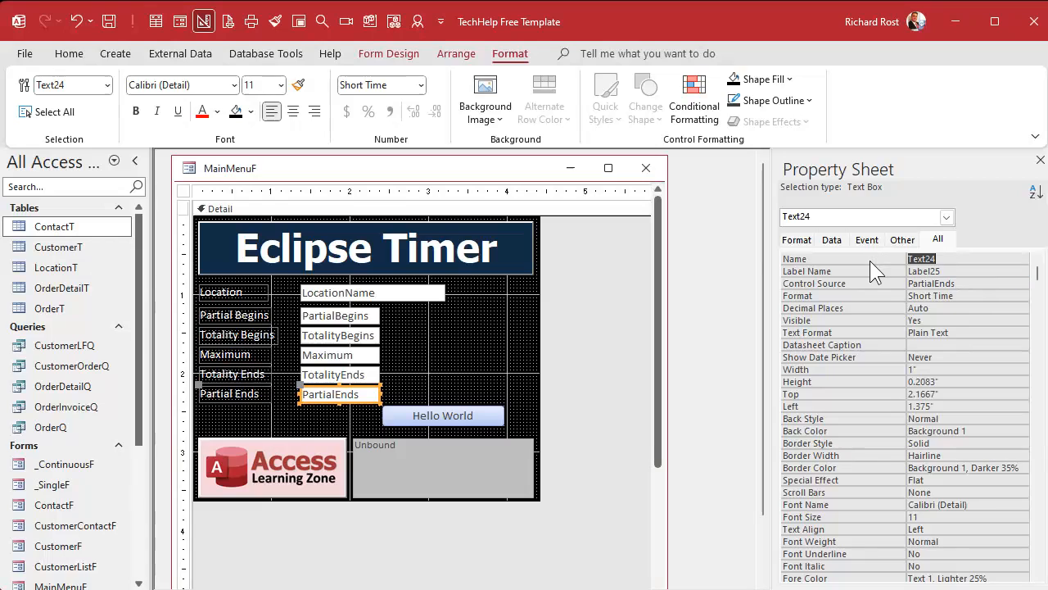
key(ctrl+v)
click(940, 272)
click(448, 335)
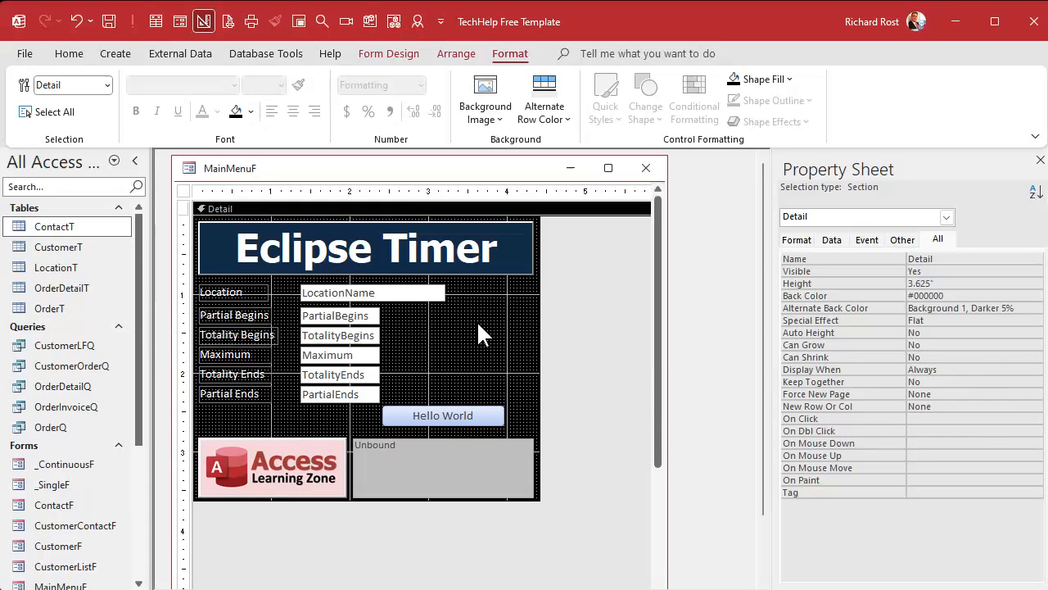
- Duplicate the PartialBegins text box with its label and place the copy to the right of the original row
click(348, 329)
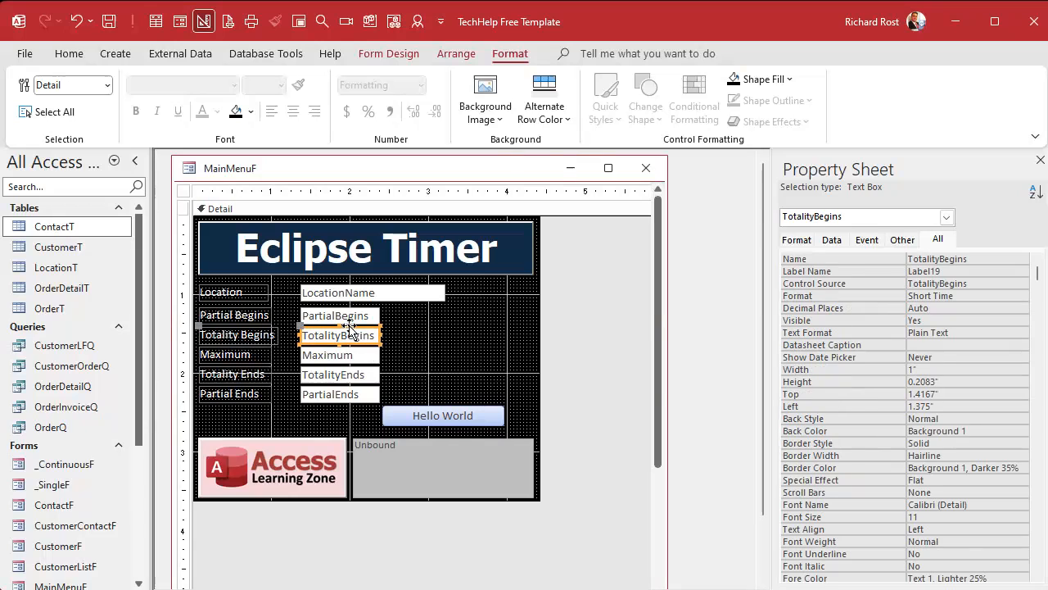
click(349, 320)
key(ctrl+c)
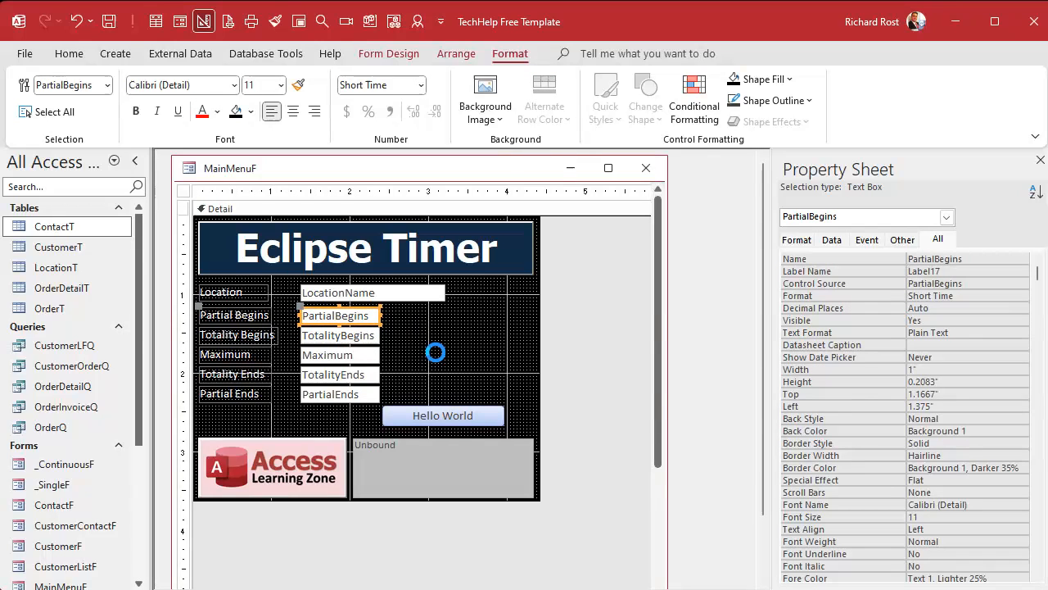
key(ctrl+v)
drag(341, 339, 493, 316)
click(414, 336)
click(412, 325)
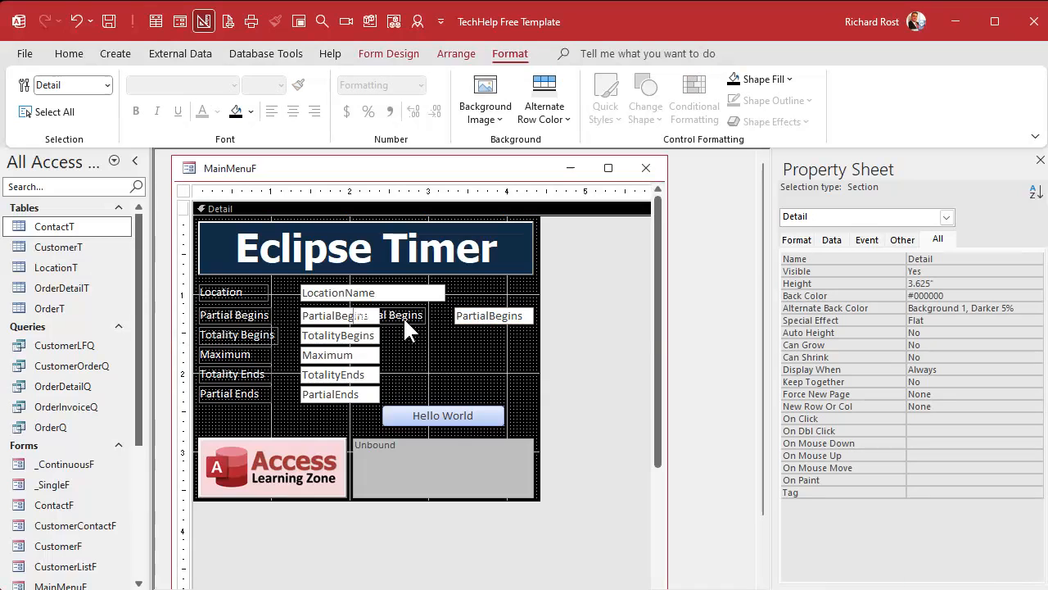
- Resize the copied label clear of the original text box and change its caption to Current Time
click(402, 316)
drag(426, 316, 450, 314)
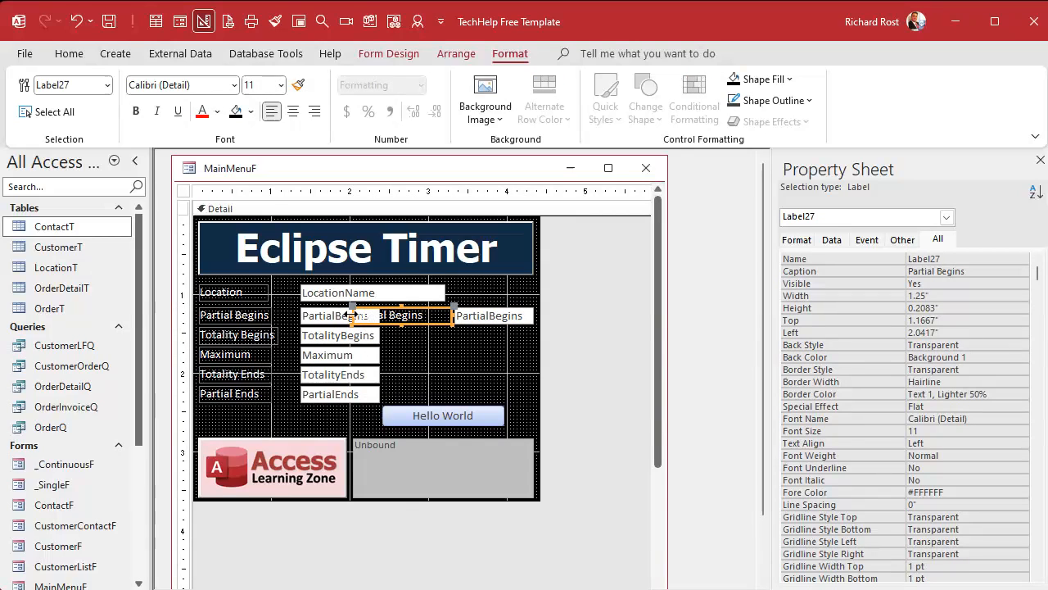
drag(352, 314, 398, 314)
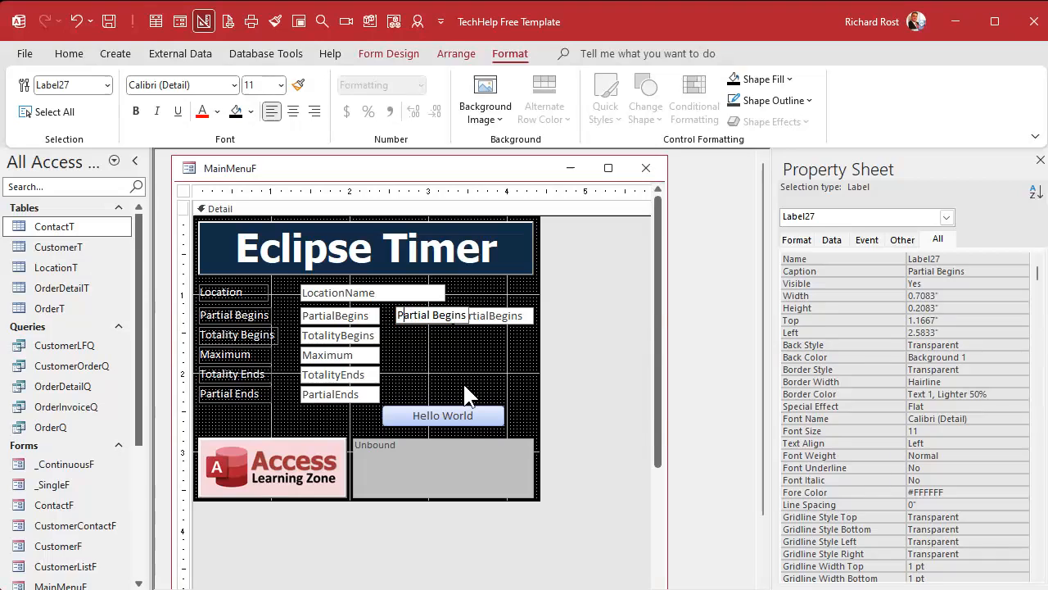
text(Curren)
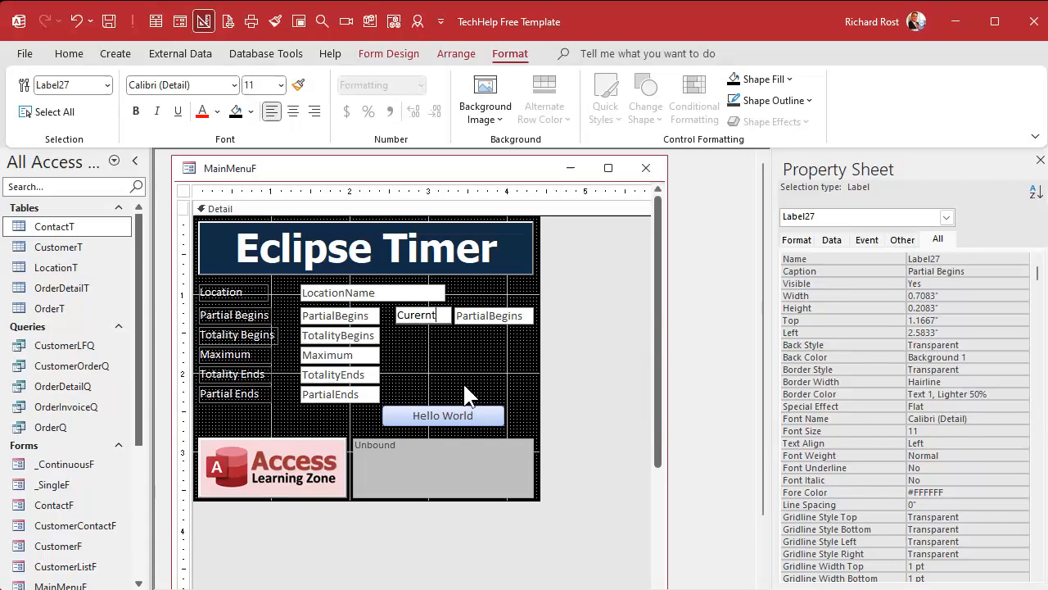
text(t Time)
key(Return)
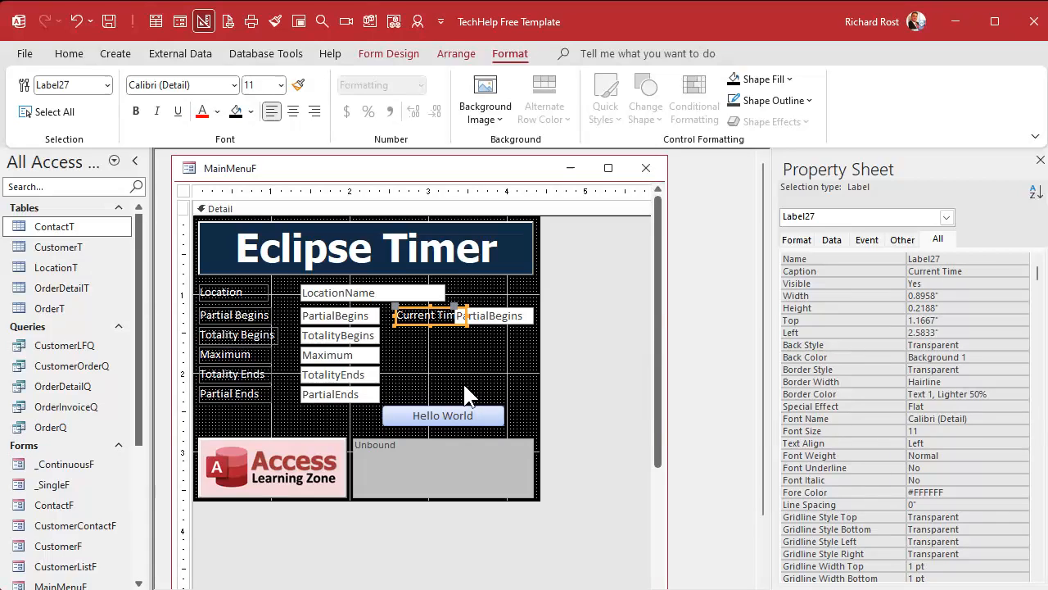
- Arrange the copied text box directly beneath the Current Time label with their left edges aligned
click(478, 334)
drag(480, 311, 480, 330)
drag(395, 324, 414, 306)
drag(457, 334, 418, 331)
click(508, 330)
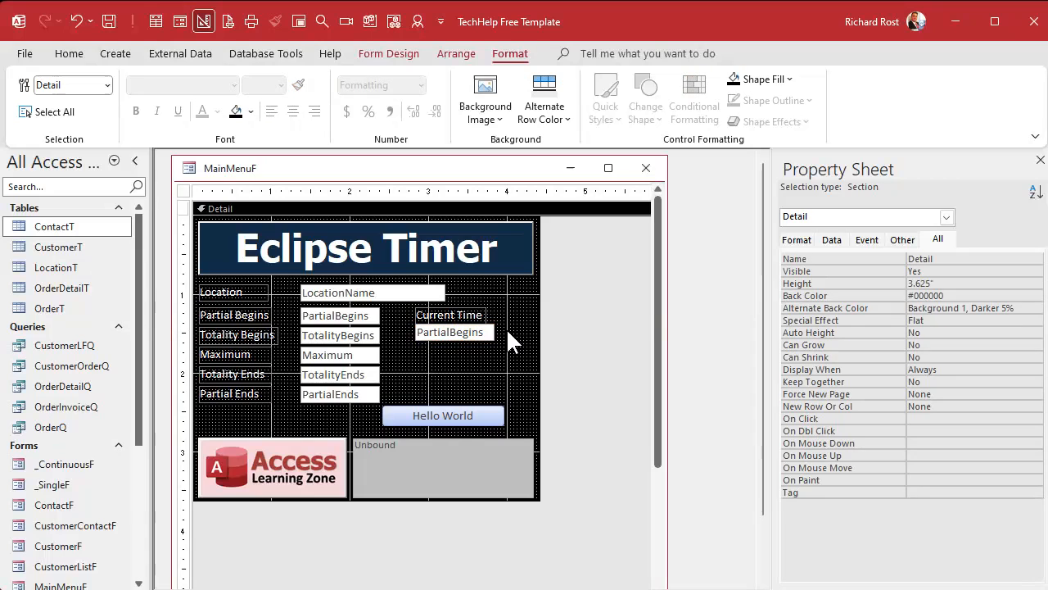
- Nudge the Current Time label and its text box down so the box sits 1.4167" from the top, level with the TotalityBegins row
click(458, 331)
click(464, 348)
drag(437, 332, 438, 336)
click(438, 352)
click(444, 338)
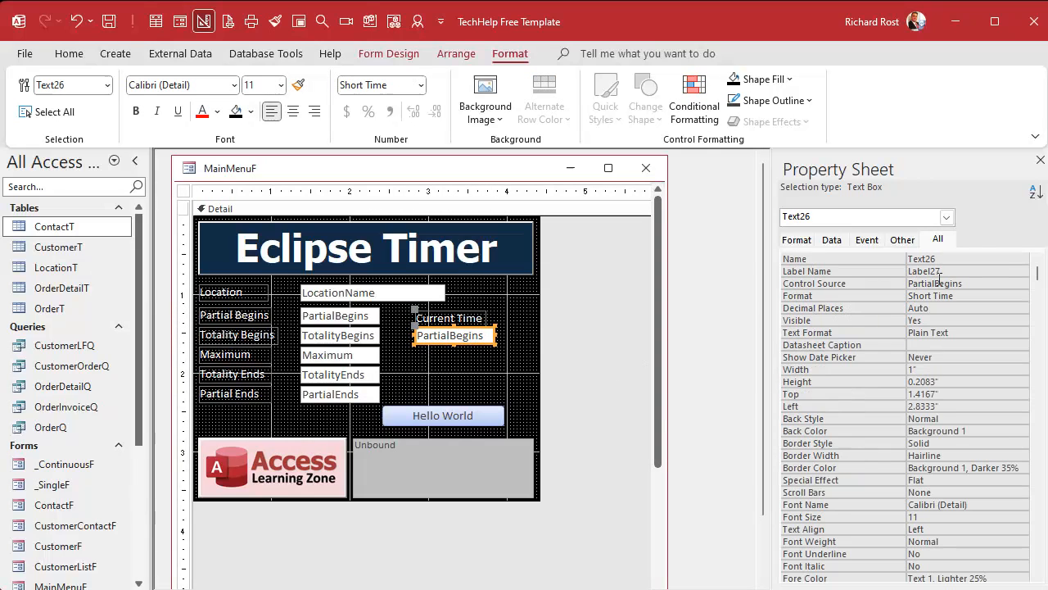
- Clear the control source of the text box under the Current Time label and name it CurrentTime
click(883, 281)
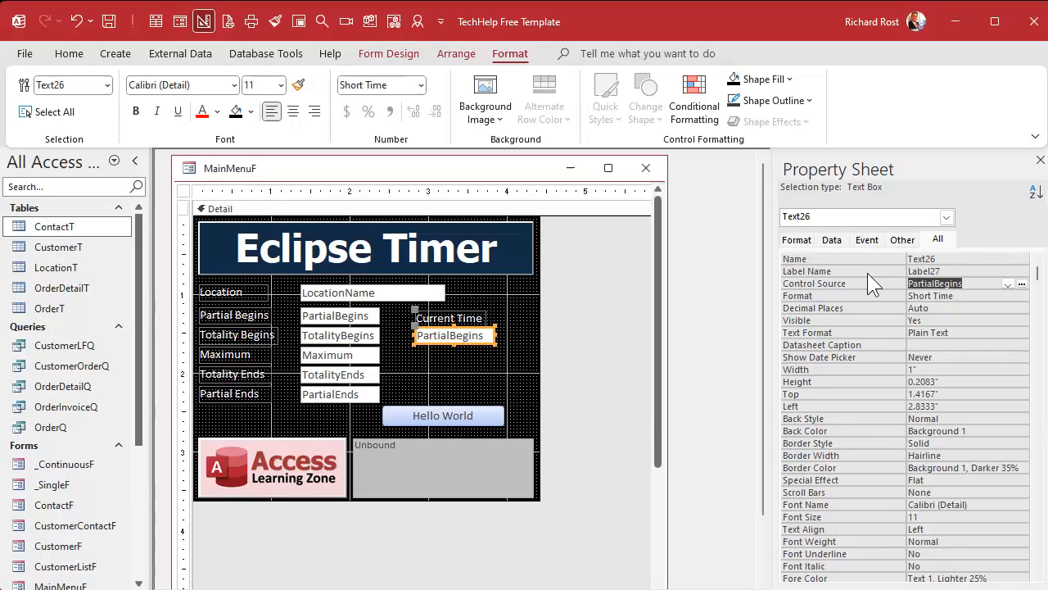
key(Delete)
key(Up)
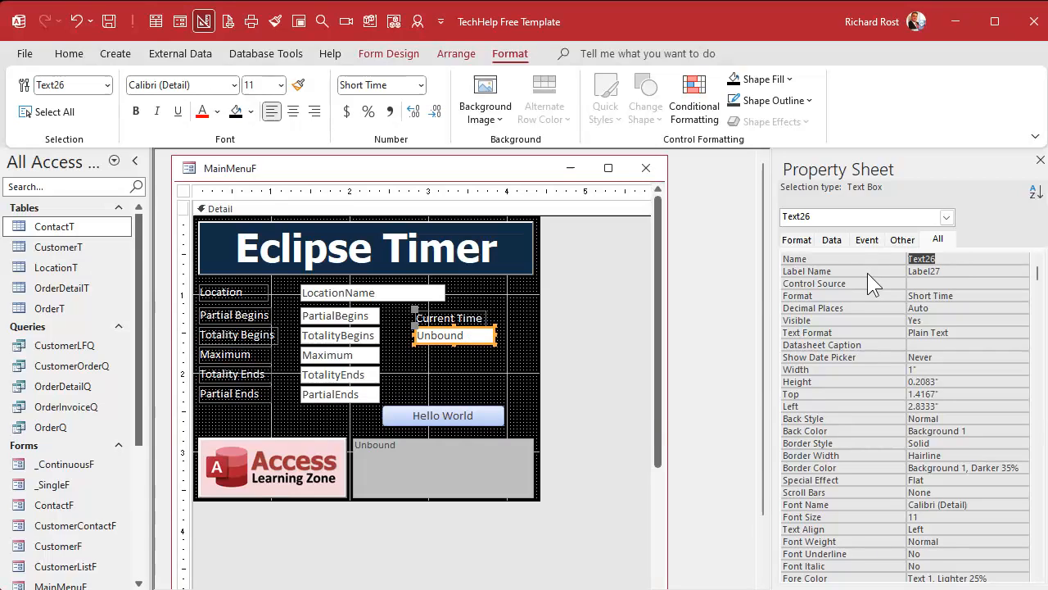
text(CurrentTime)
key(Return)
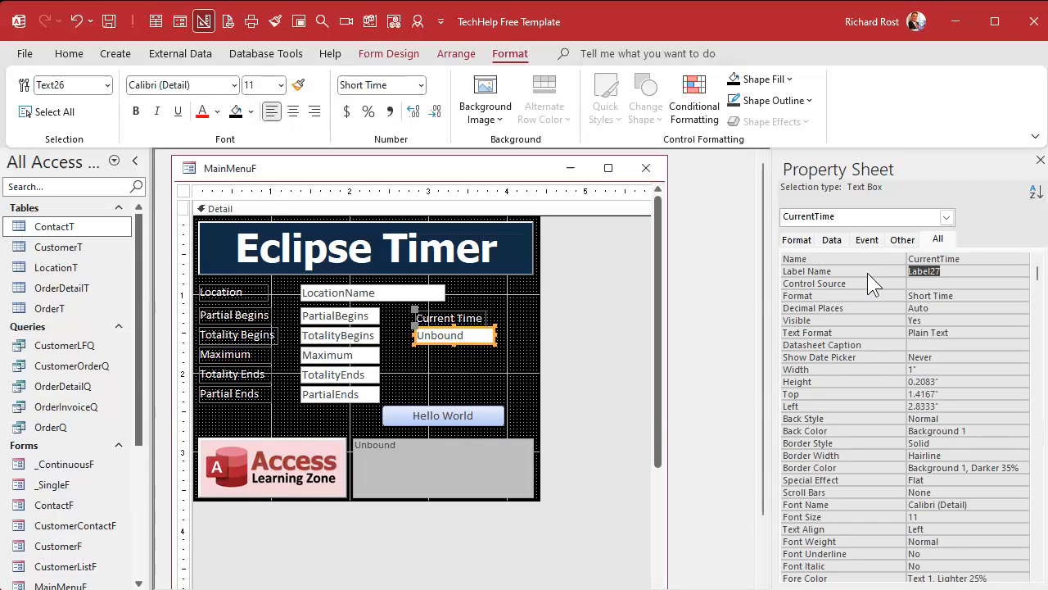
- Set the CurrentTime text box's default value to =[PartialBegins]
click(831, 240)
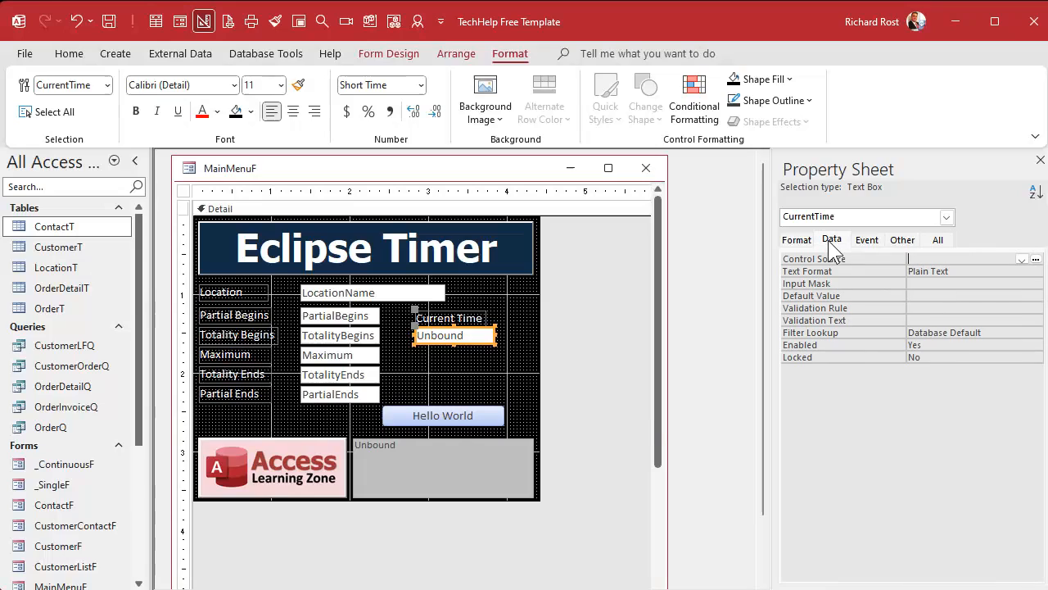
click(947, 295)
text(=)
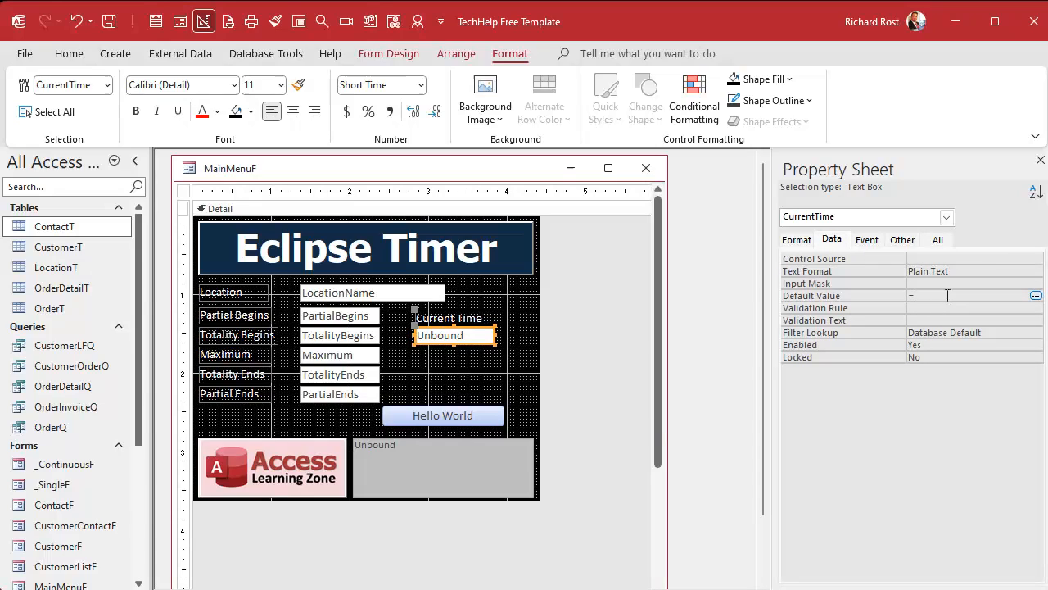
text([PartialBegins])
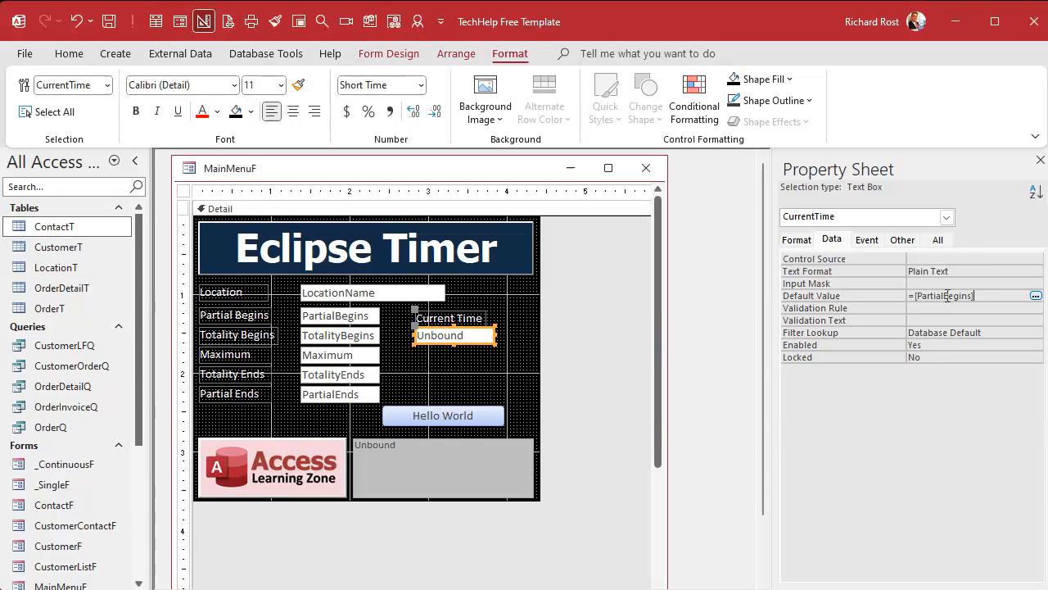
key(Return)
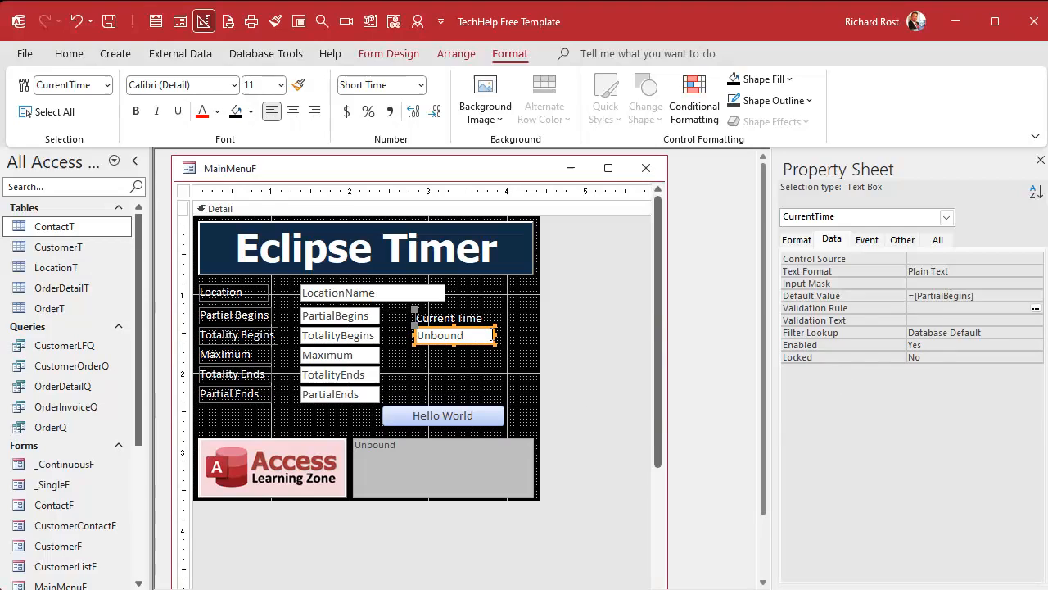
click(482, 357)
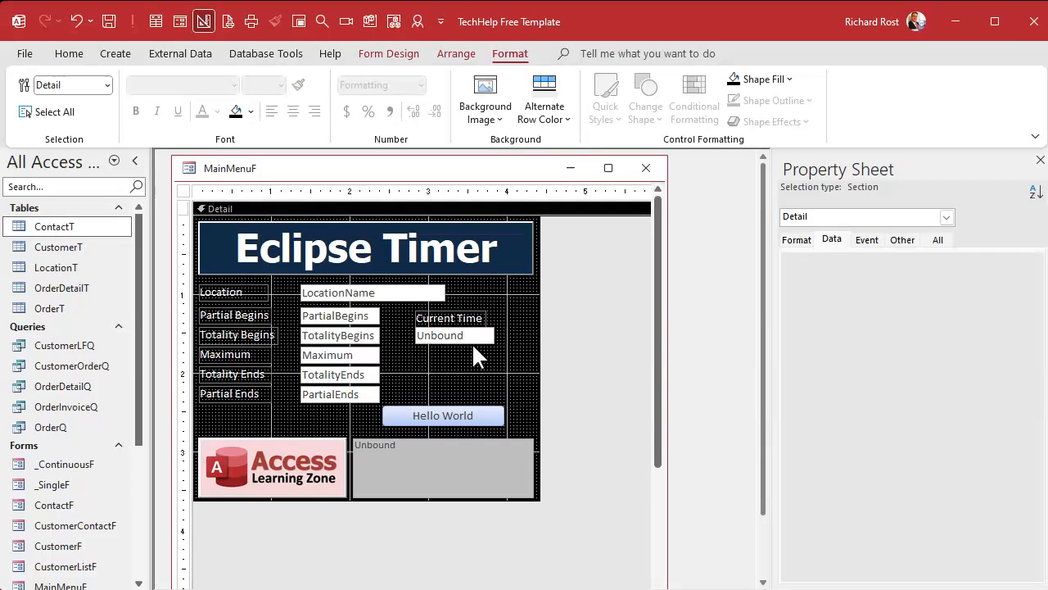
- Duplicate the Hello World button, place the copy below the CurrentTime text box and change its caption to +
click(463, 415)
key(ctrl+c)
key(ctrl+v)
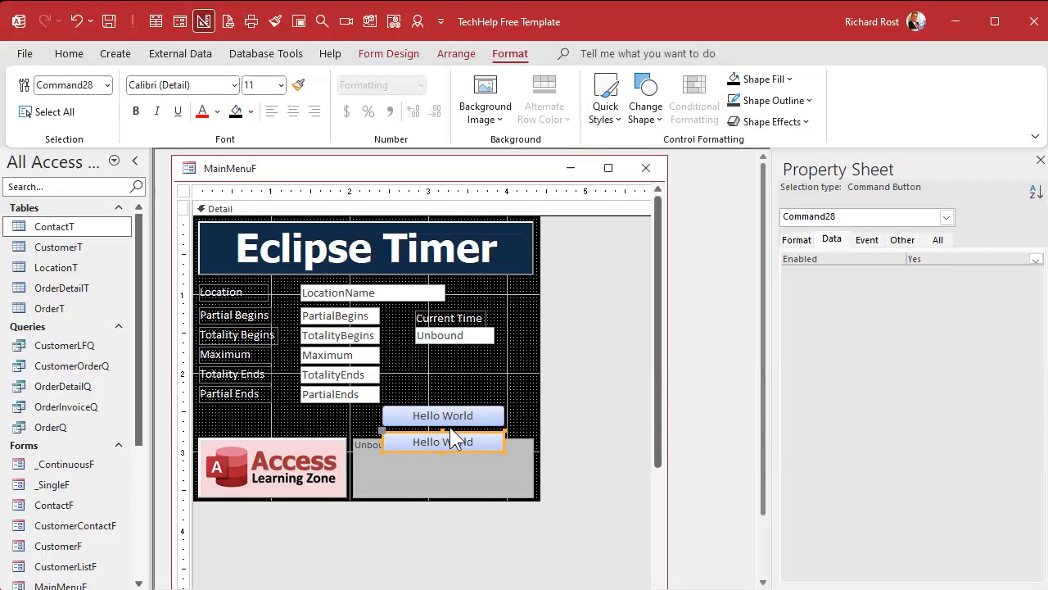
drag(451, 439, 548, 370)
click(416, 374)
text(+)
key(Return)
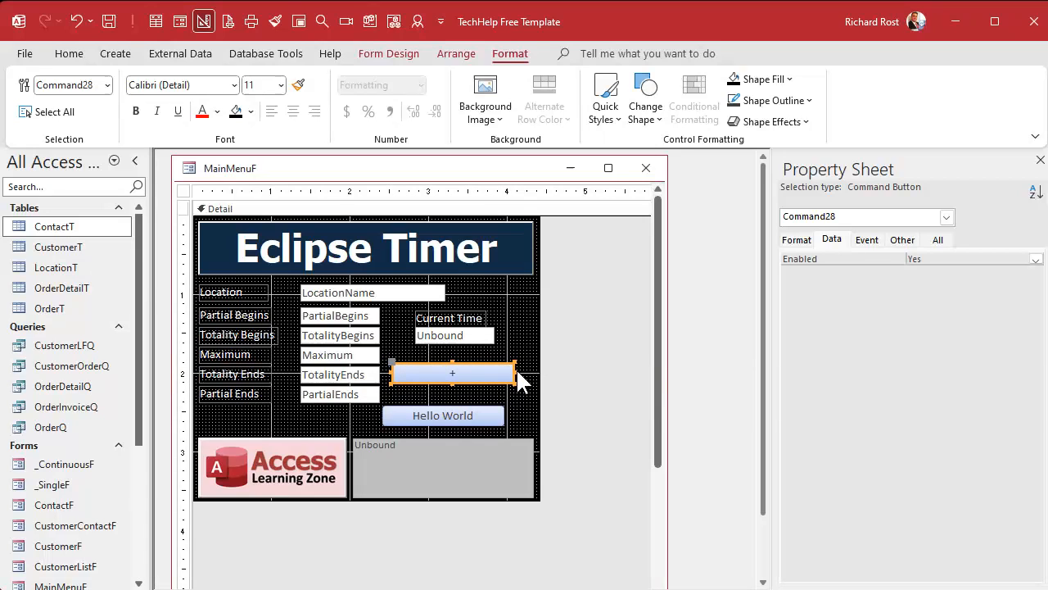
- Shrink the + button to about 0.2083" wide by 0.1667" high and set its font size to 9
drag(514, 373, 410, 376)
click(413, 379)
click(401, 378)
click(263, 84)
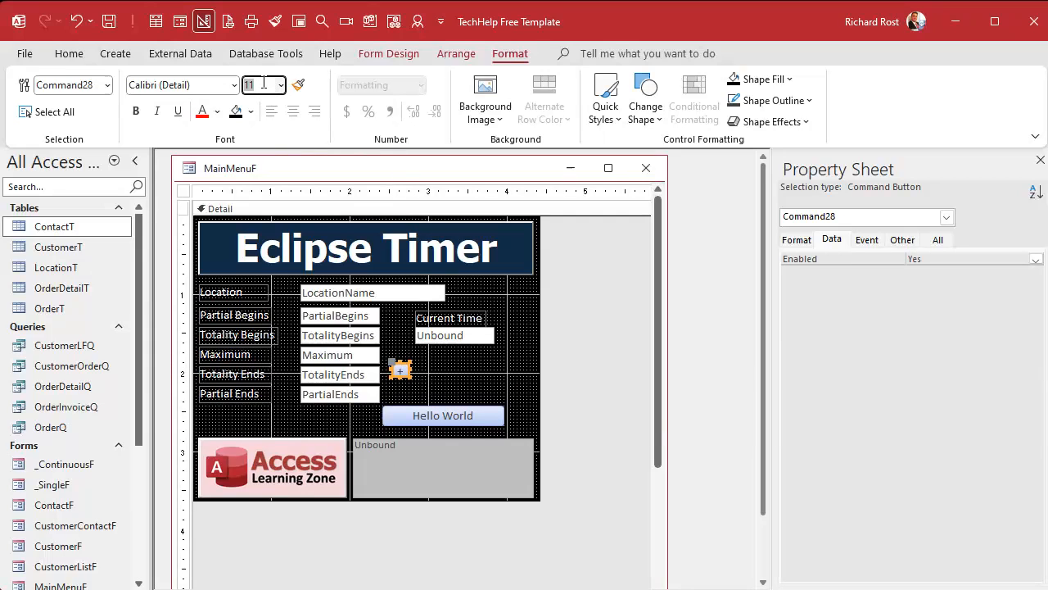
text(9)
key(Return)
click(412, 367)
click(401, 370)
- Name the + button AddMinuteBtn and move it beside the CurrentTime text box, 1.4167" from the top and 4.125" from the left
click(938, 240)
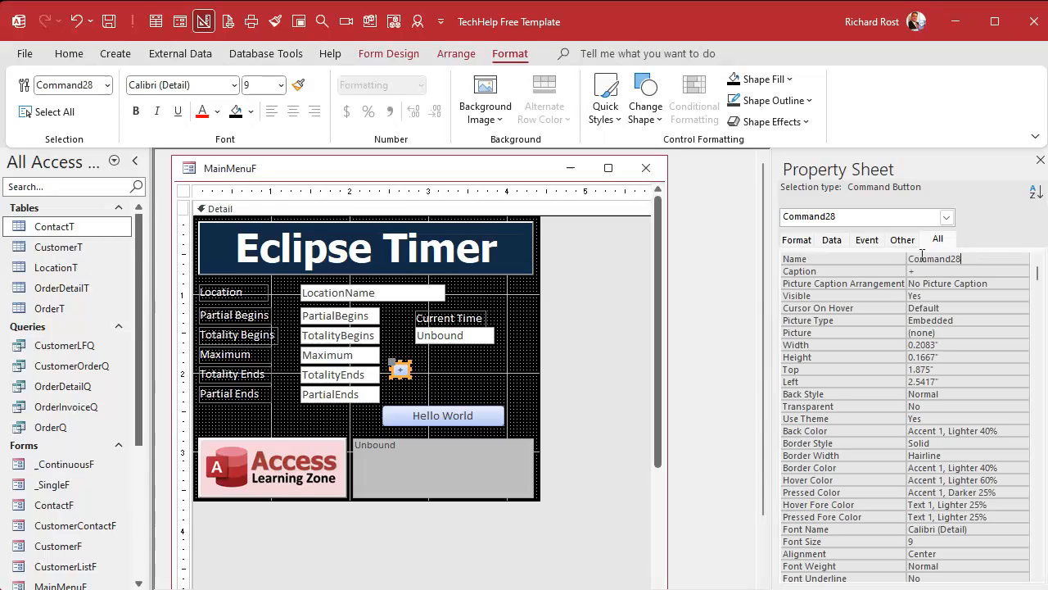
double_click(922, 257)
text(AddMinuteBtn)
key(Return)
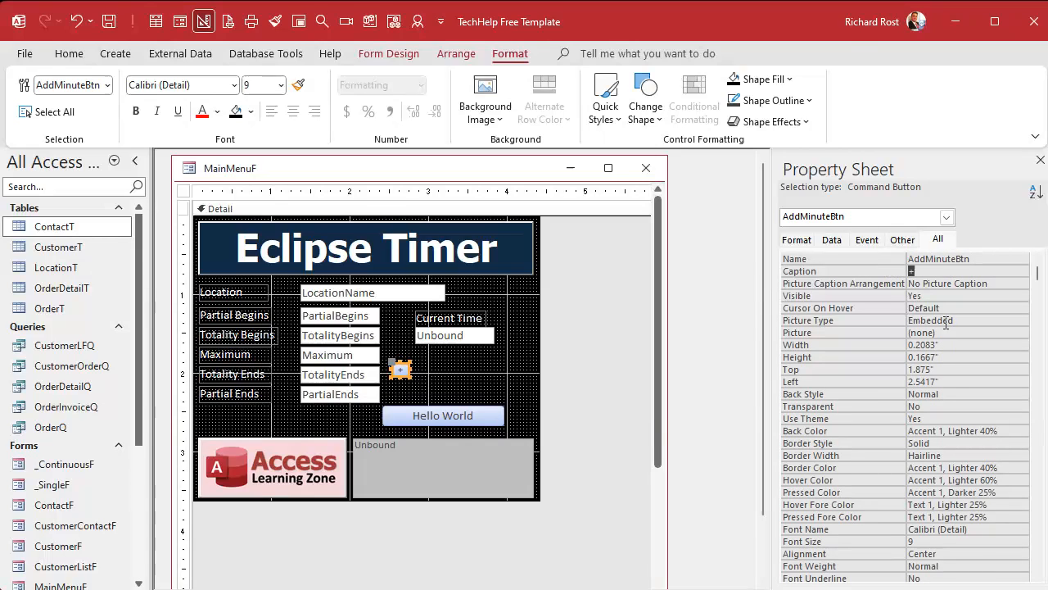
click(456, 374)
drag(400, 370, 525, 334)
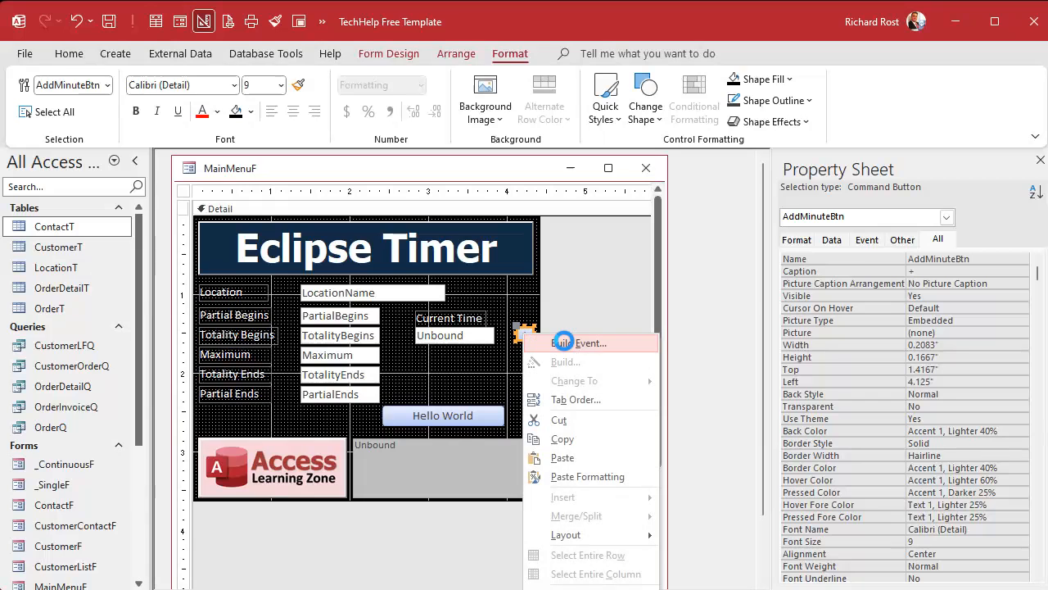
- Open AddMinuteBtn's click event code and delete the CustomerContactBtn, CustomerFormBtn and CustomerListBtn click procedures above it
click(565, 342)
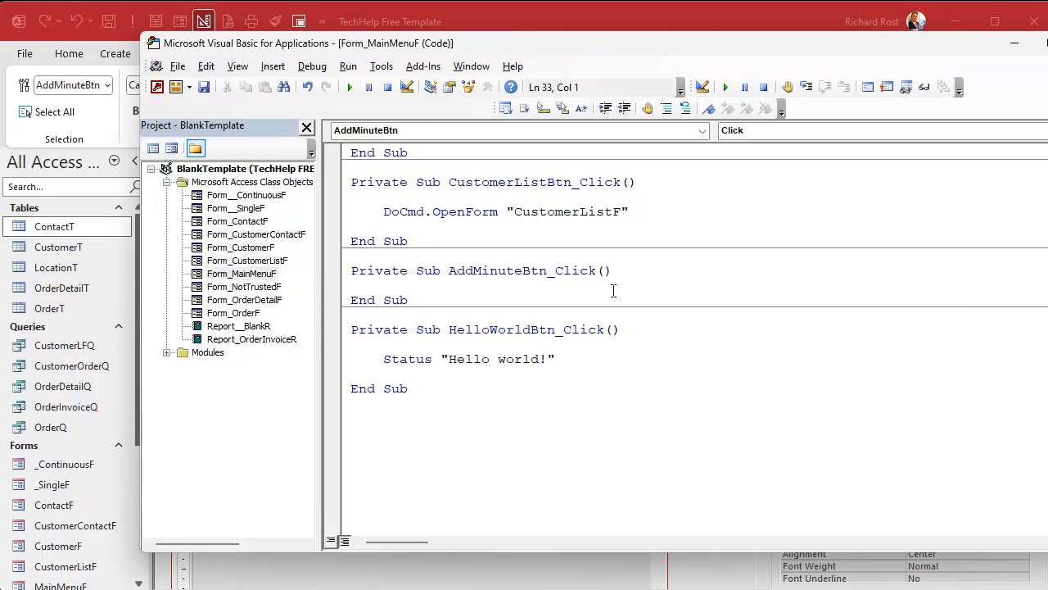
scroll(627, 290, up, 5)
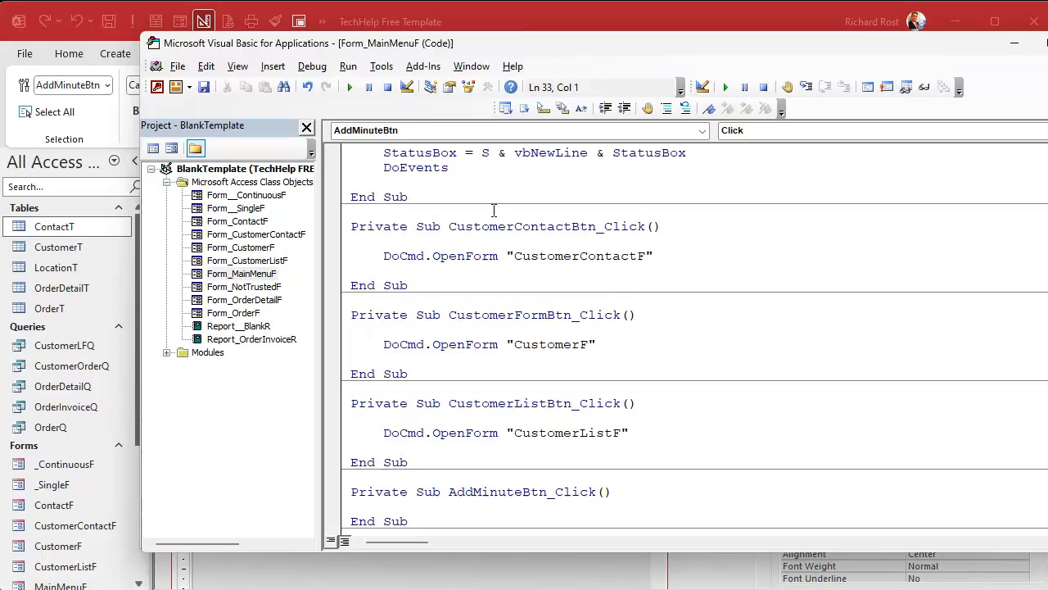
drag(494, 211, 669, 459)
key(Delete)
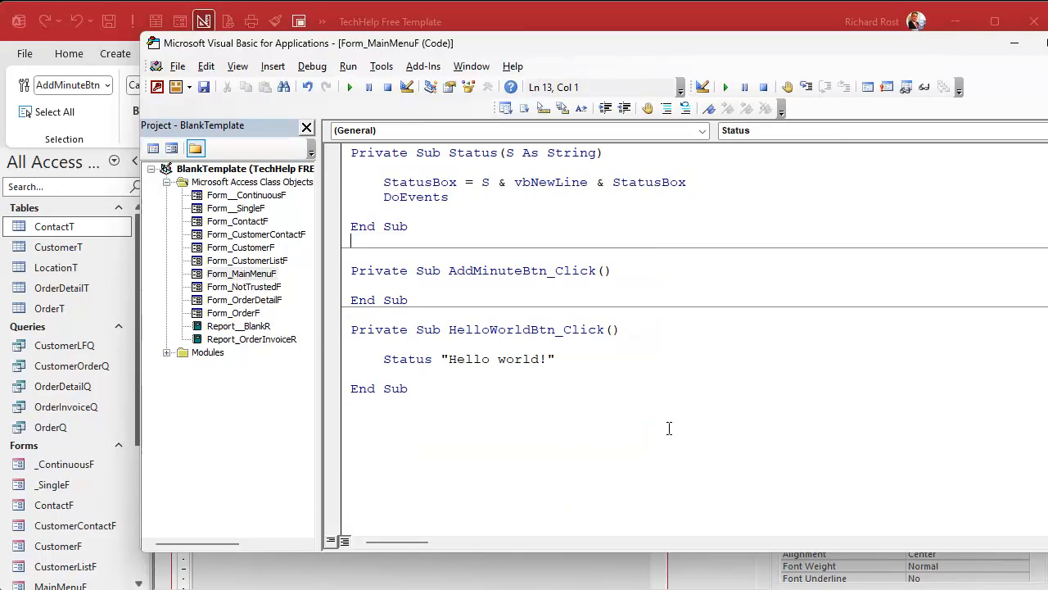
key(Delete)
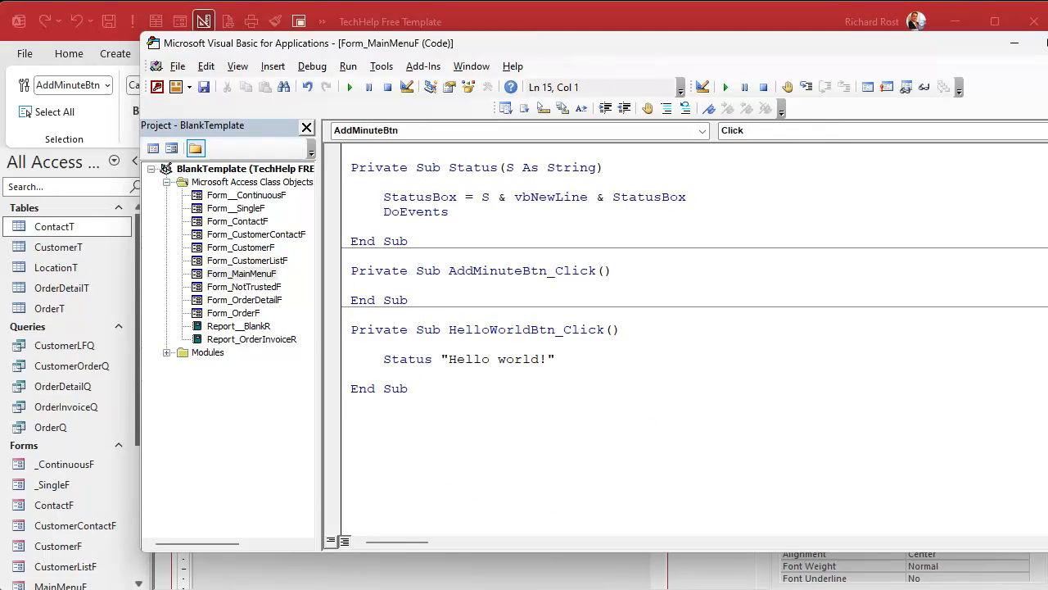
- Write CurrentTime = DateAdd("n", 1, CurrentTime) as the body of the AddMinuteBtn_Click procedure
key(Return)
key(Return)
key(Up)
key(Tab)
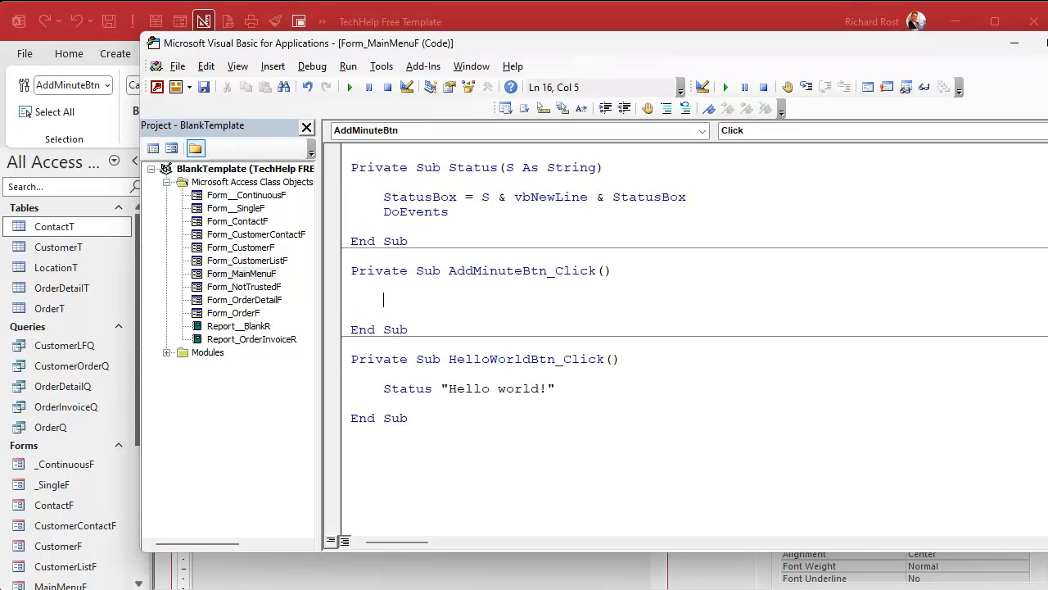
text(currenttime = current)
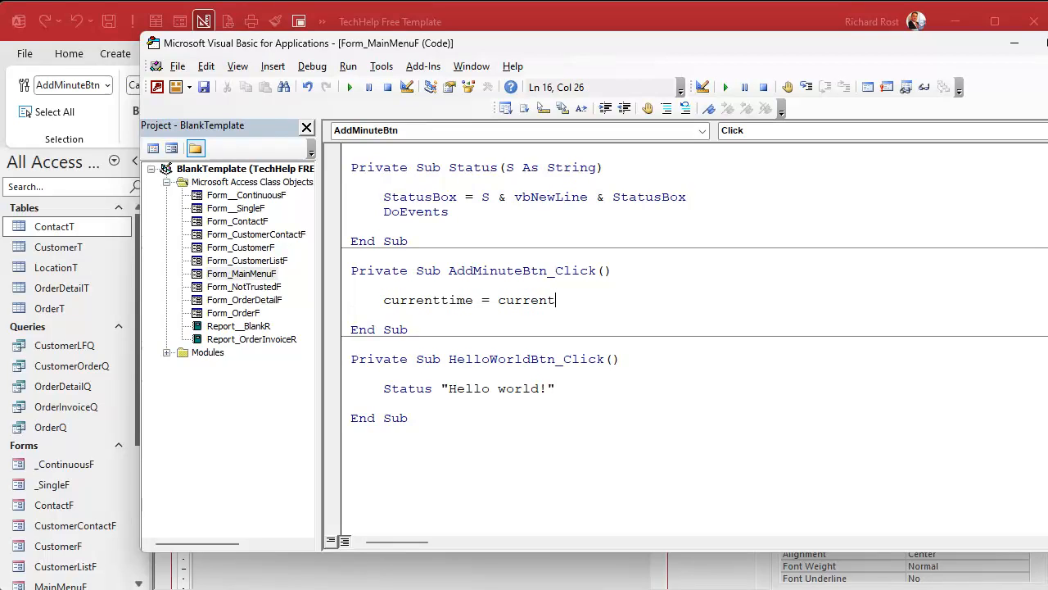
key(BackSpace)
key(BackSpace)
key(BackSpace)
key(BackSpace)
key(BackSpace)
key(BackSpace)
key(BackSpace)
text(dateadd()
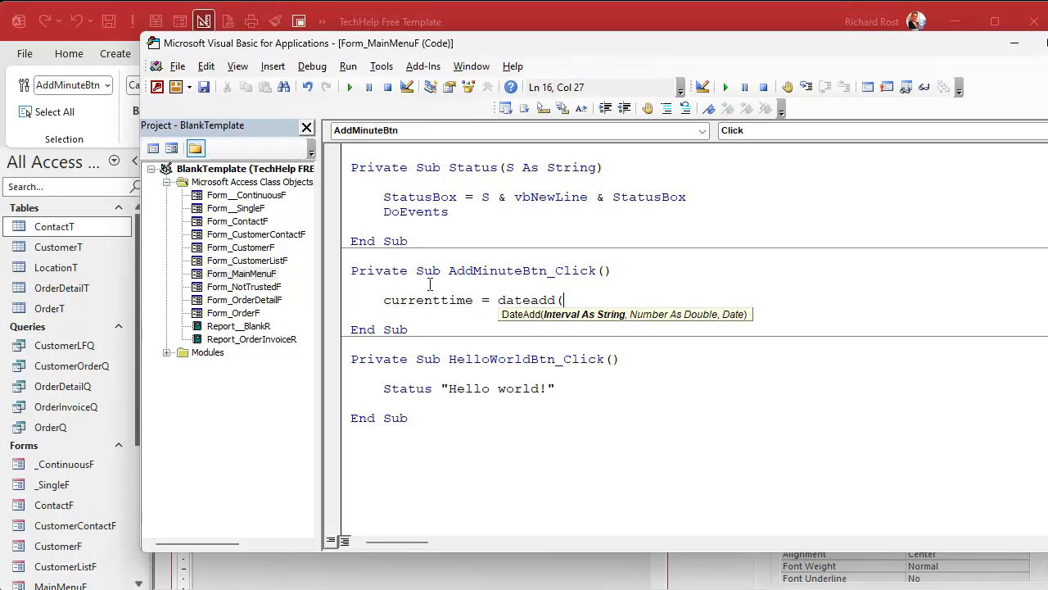
text("n",1,currentti)
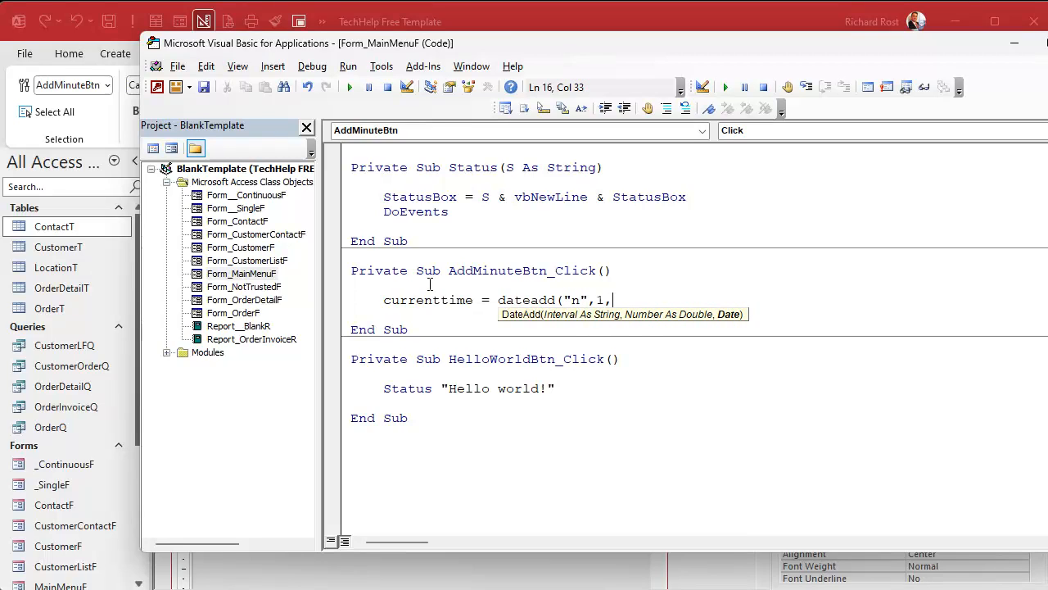
text(me))
key(Down)
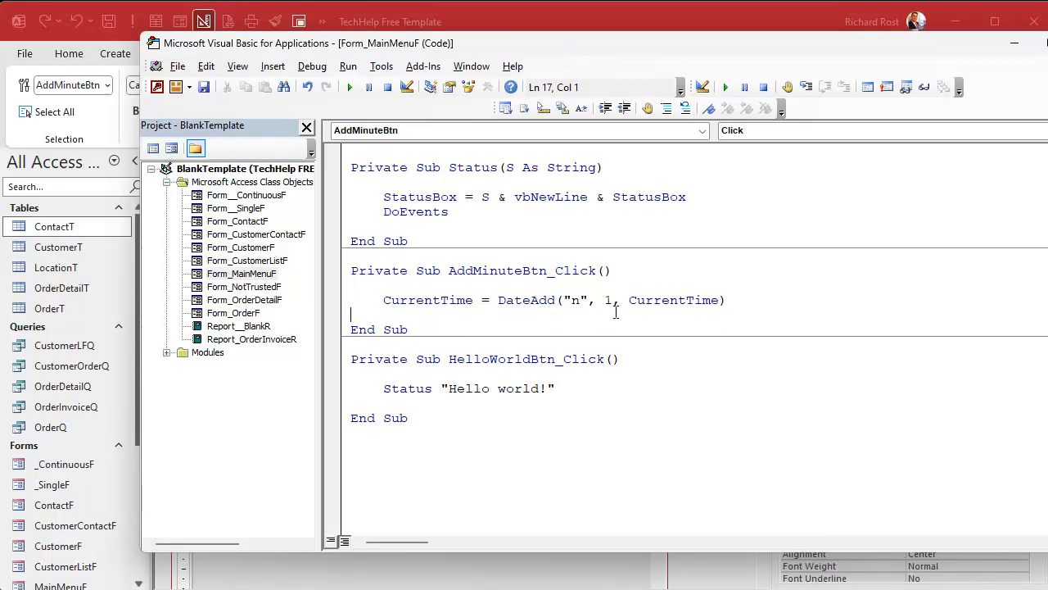
- Return to the form design, duplicate the + button and place the copy between the CurrentTime text box and the original button
click(555, 301)
key(F1)
click(635, 18)
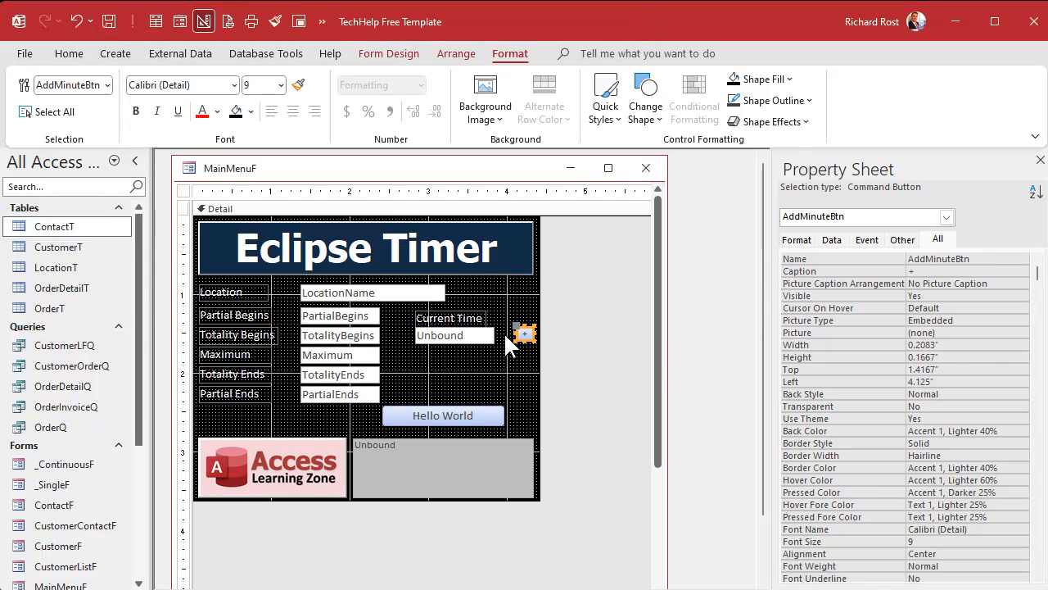
click(505, 334)
click(525, 334)
key(ctrl+c)
key(ctrl+v)
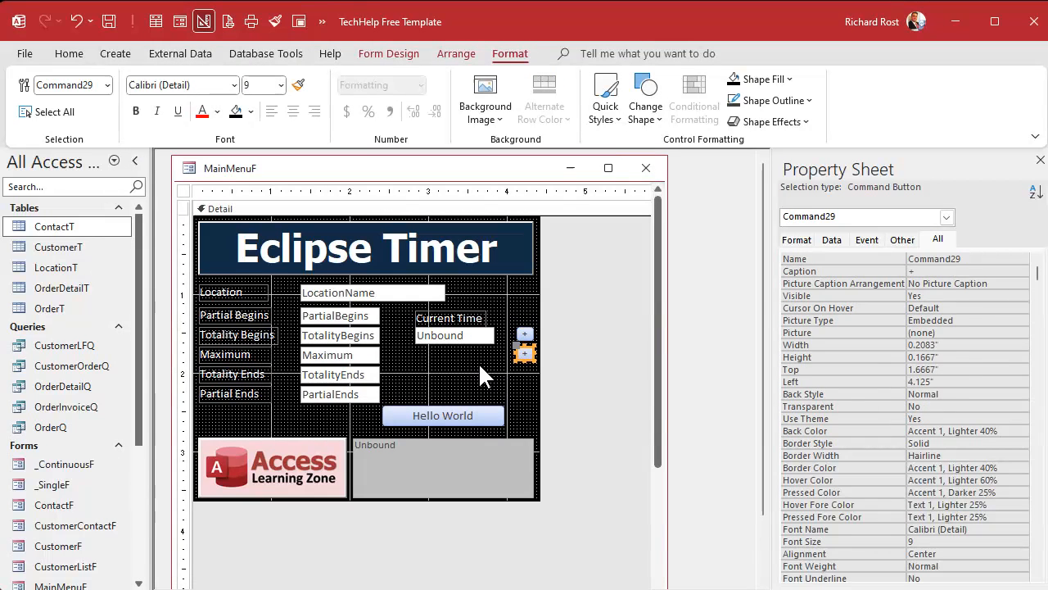
click(479, 364)
drag(526, 353, 503, 334)
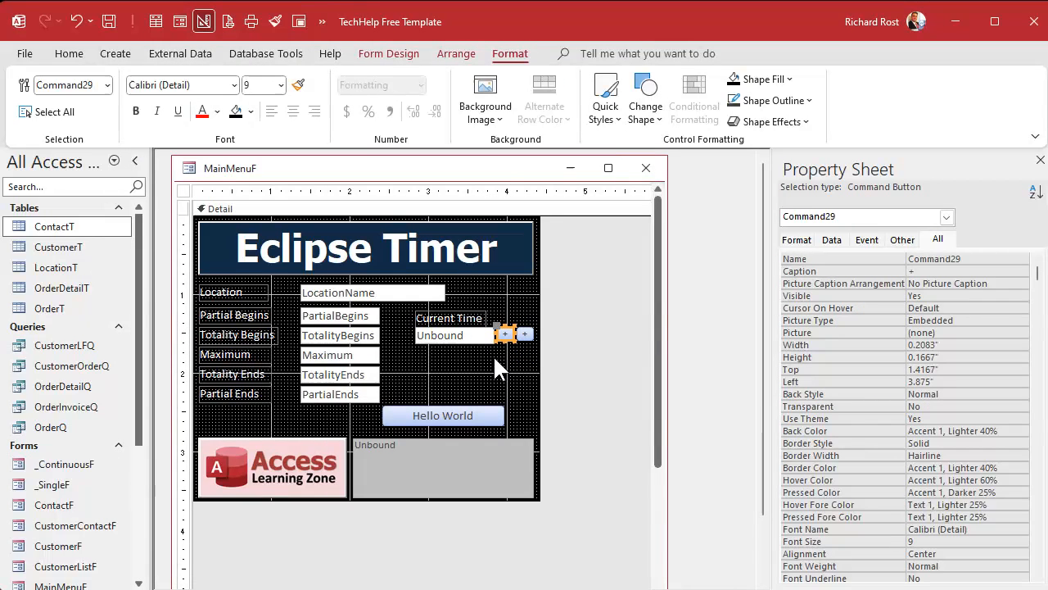
- Change the copied button's caption to - and name it SubMinuteBtn
click(493, 355)
click(506, 331)
click(501, 376)
click(524, 334)
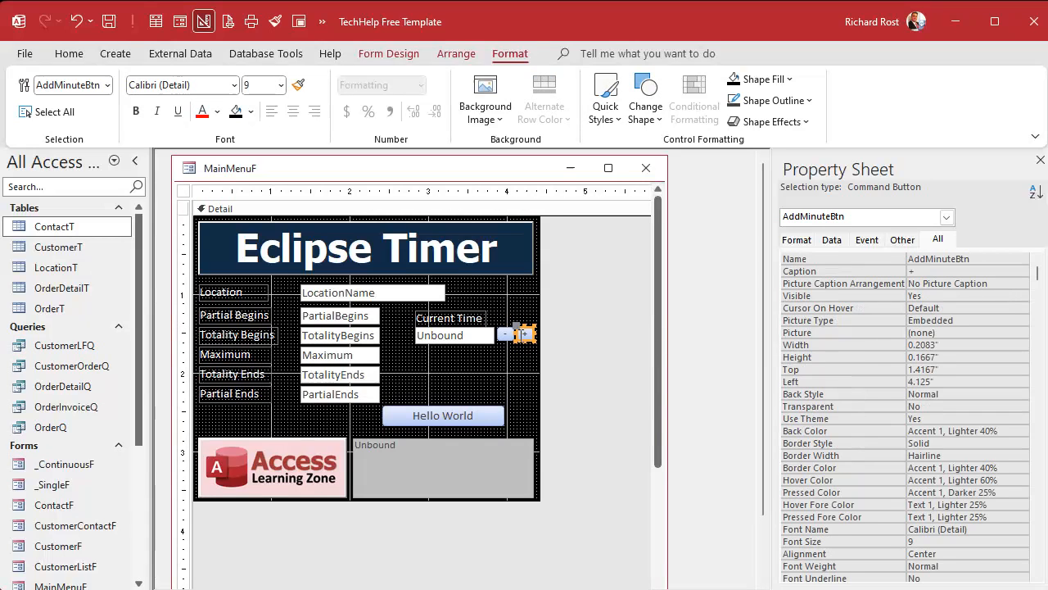
click(501, 335)
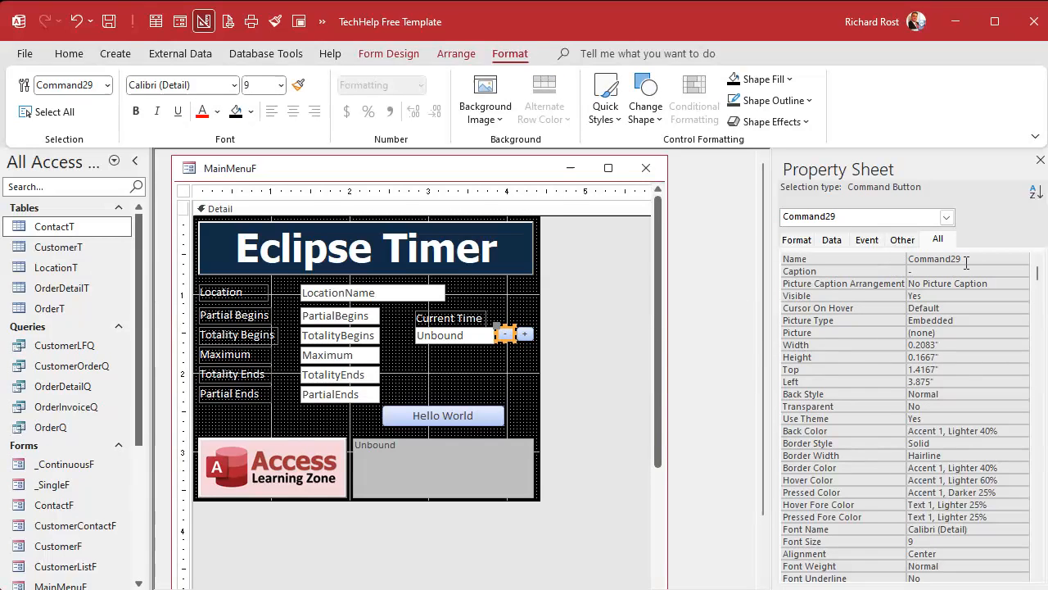
click(860, 255)
text(SubMinuteBtn)
key(Return)
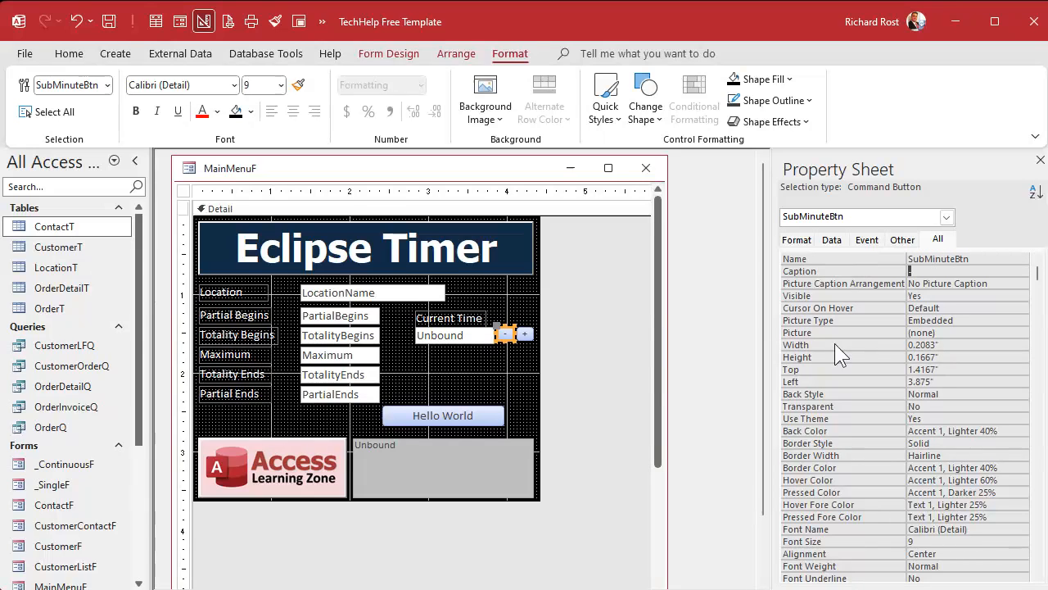
- Open SubMinuteBtn's click event code and remove the extra blank lines above its procedure
right_click(506, 334)
click(525, 346)
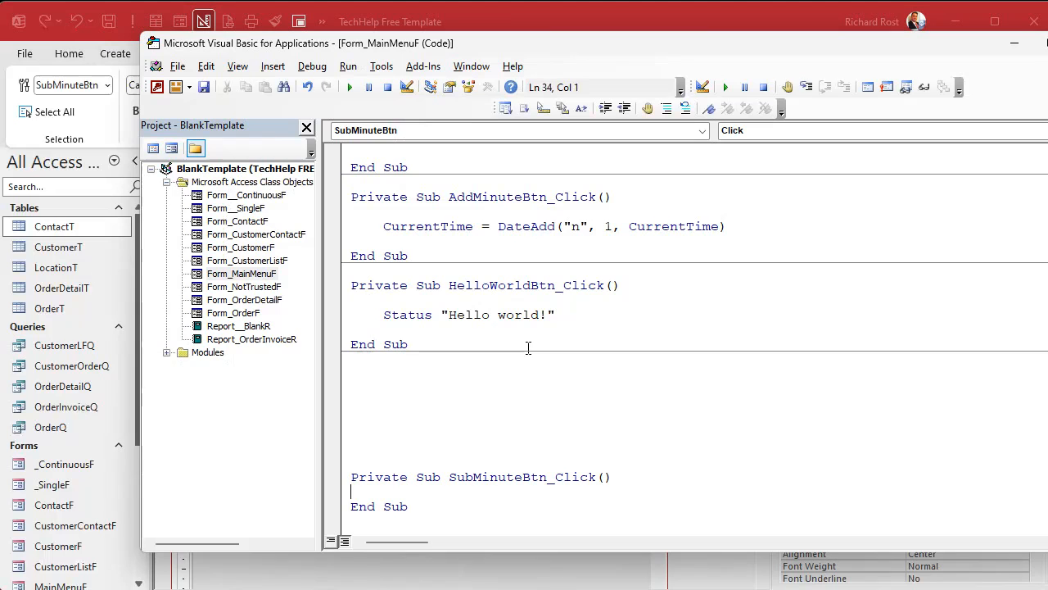
drag(507, 361, 555, 468)
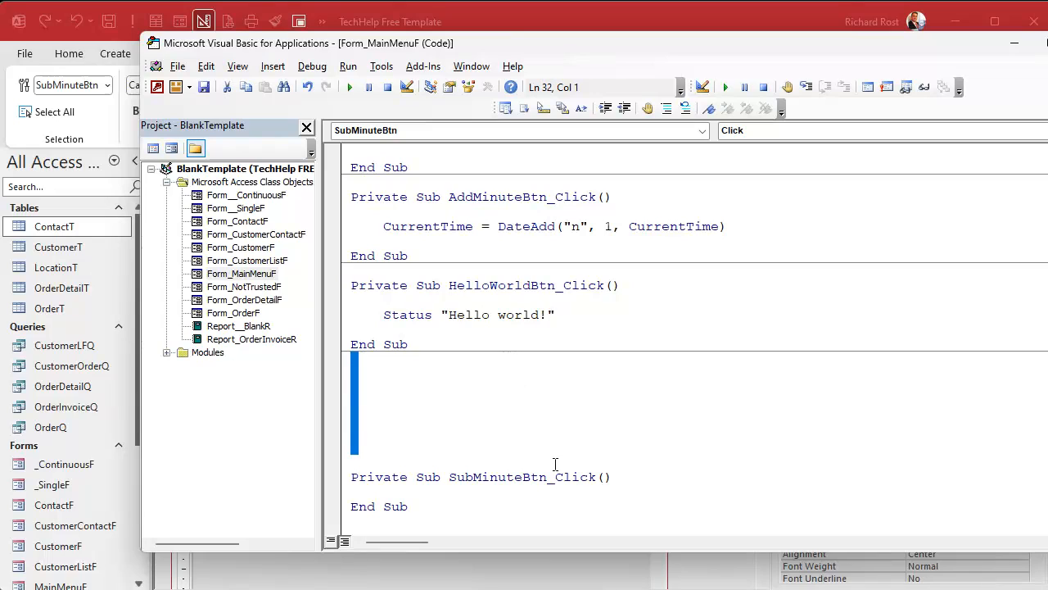
key(Delete)
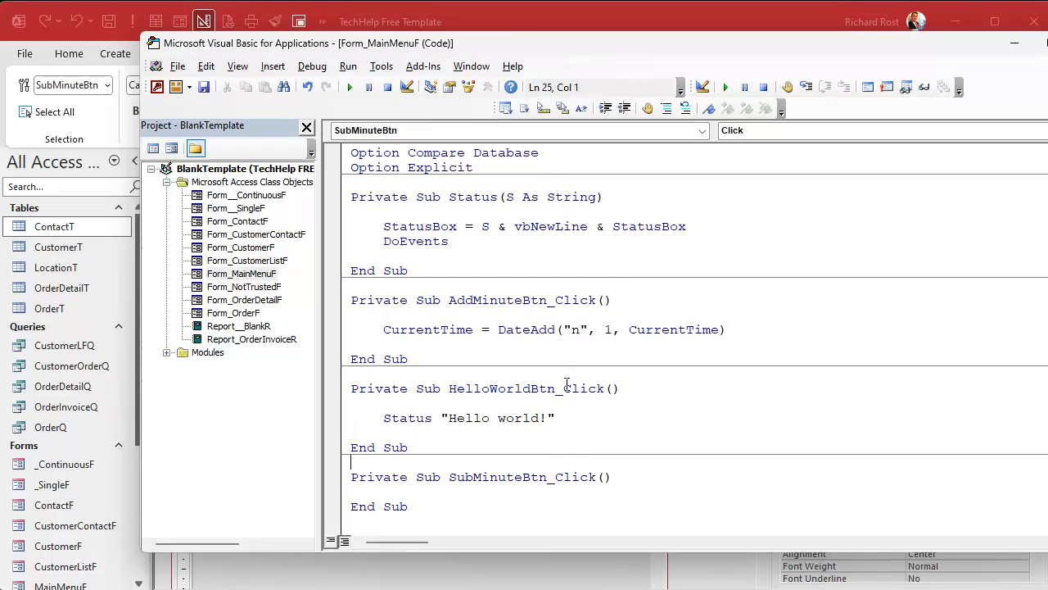
- Copy the DateAdd line from AddMinuteBtn_Click into the SubMinuteBtn_Click procedure
drag(534, 315, 788, 332)
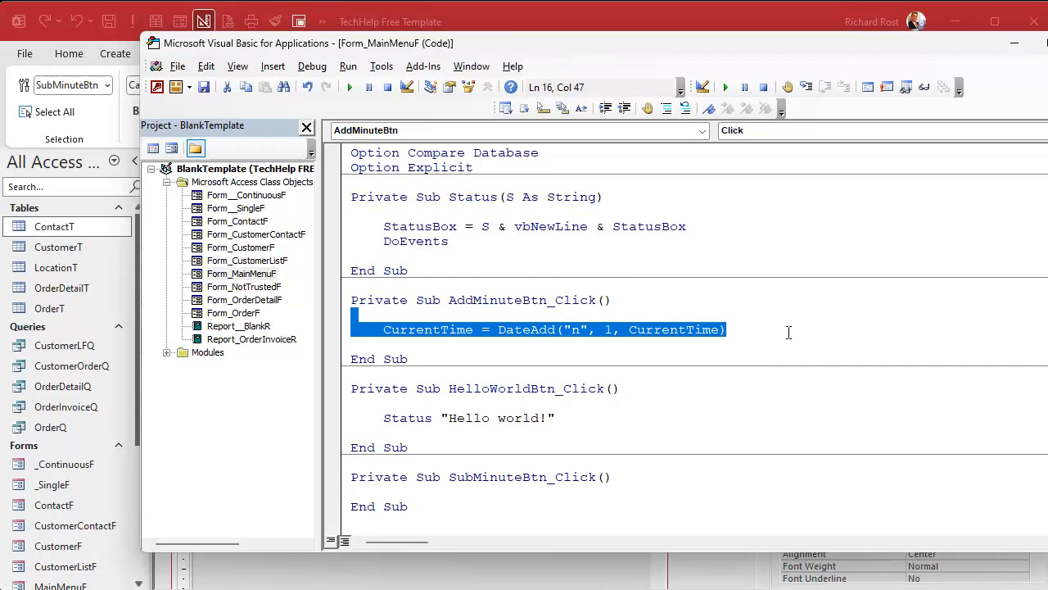
key(ctrl+c)
click(419, 493)
key(ctrl+v)
key(Return)
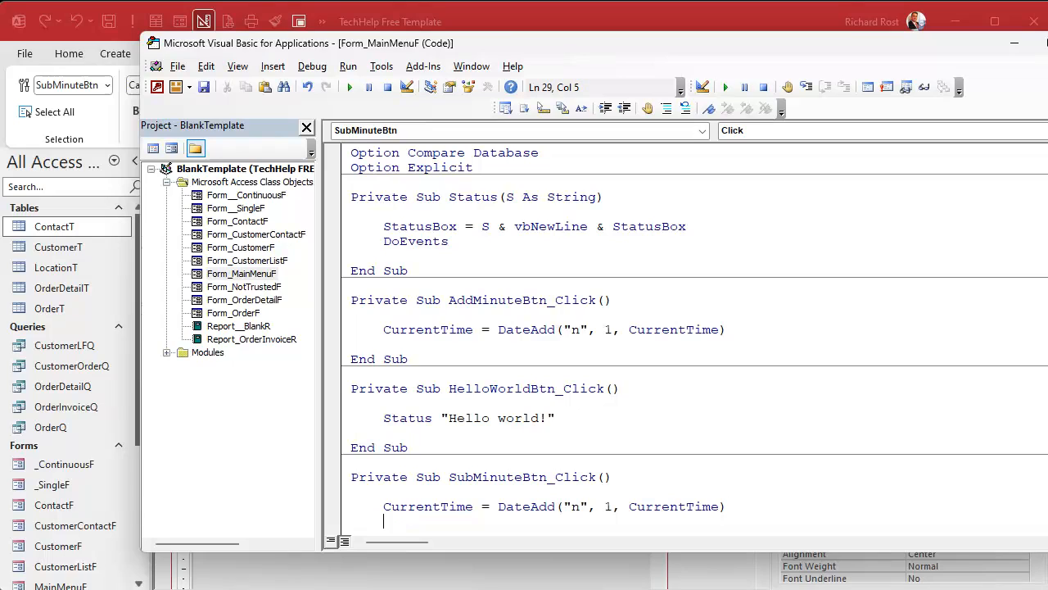
scroll(477, 396, down, 1)
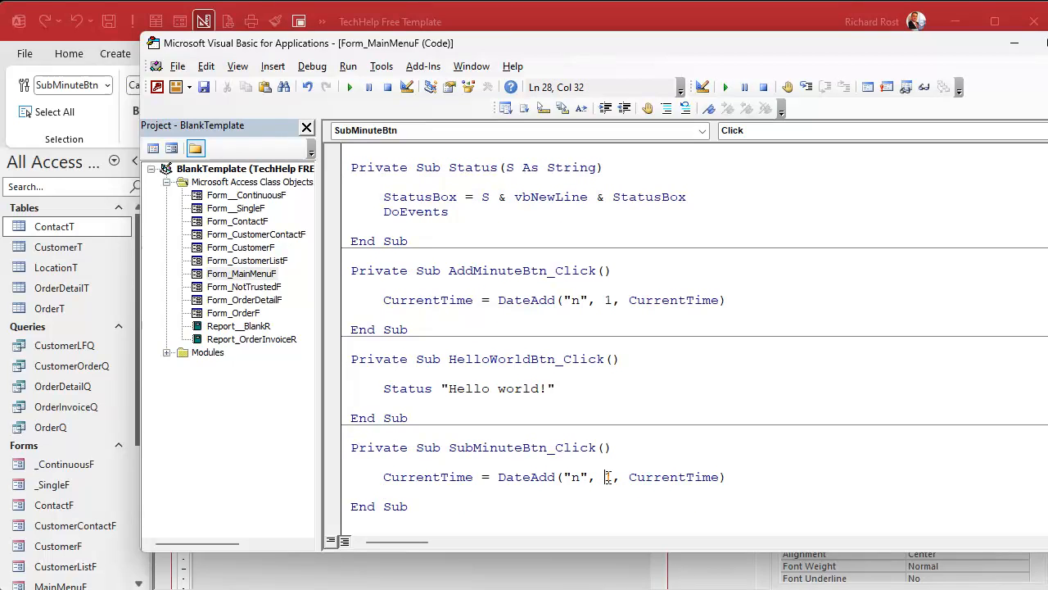
- Change the DateAdd interval in SubMinuteBtn_Click to -1 and compile the BlankTemplate project
text(-)
click(610, 502)
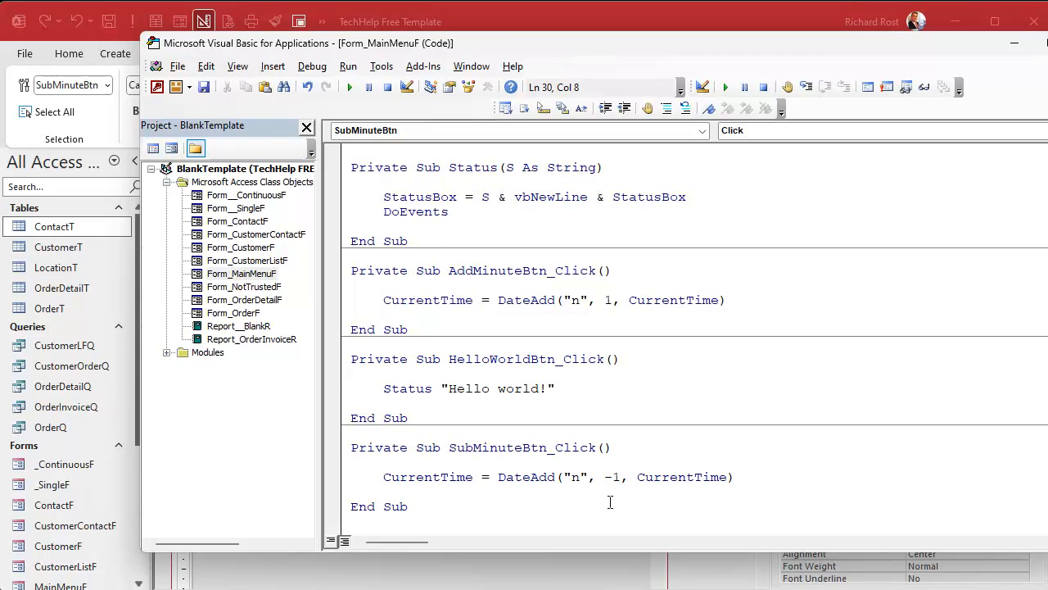
click(312, 69)
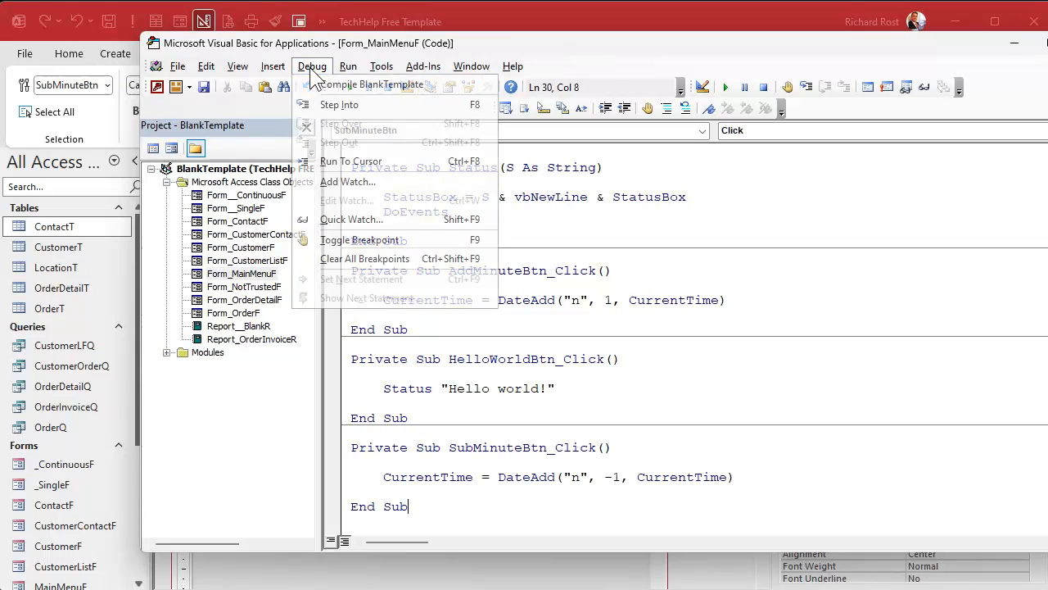
click(327, 84)
- Return to the MainMenuF form design, close it and reopen the main menu in form view
click(629, 27)
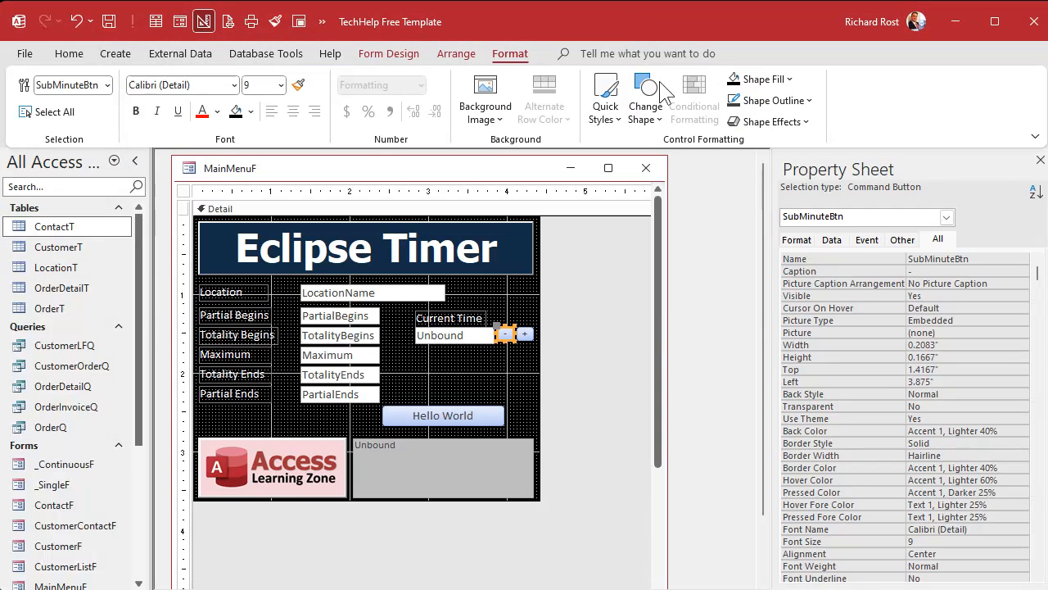
click(647, 168)
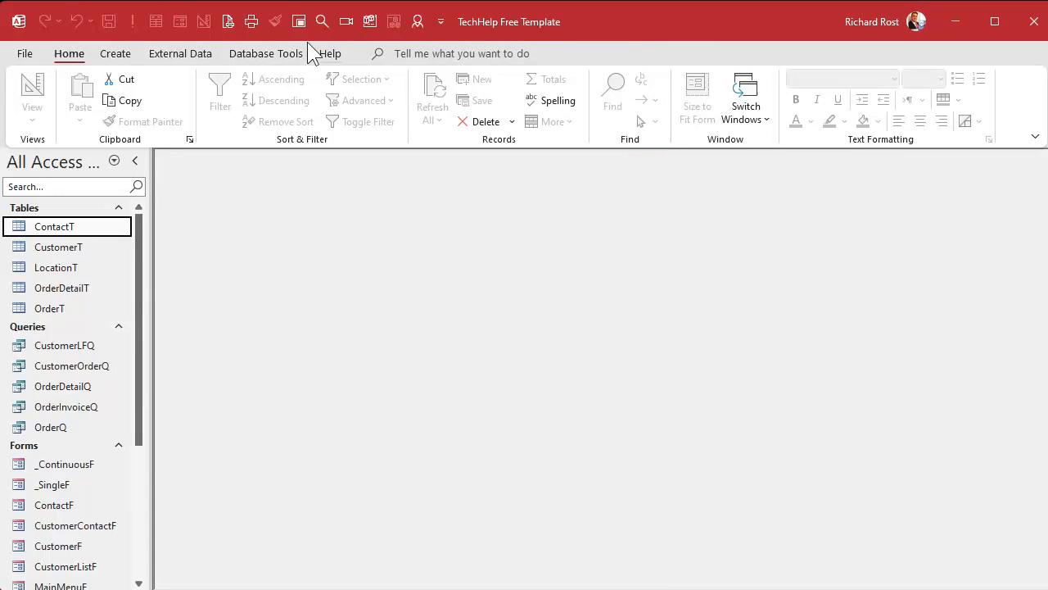
click(299, 22)
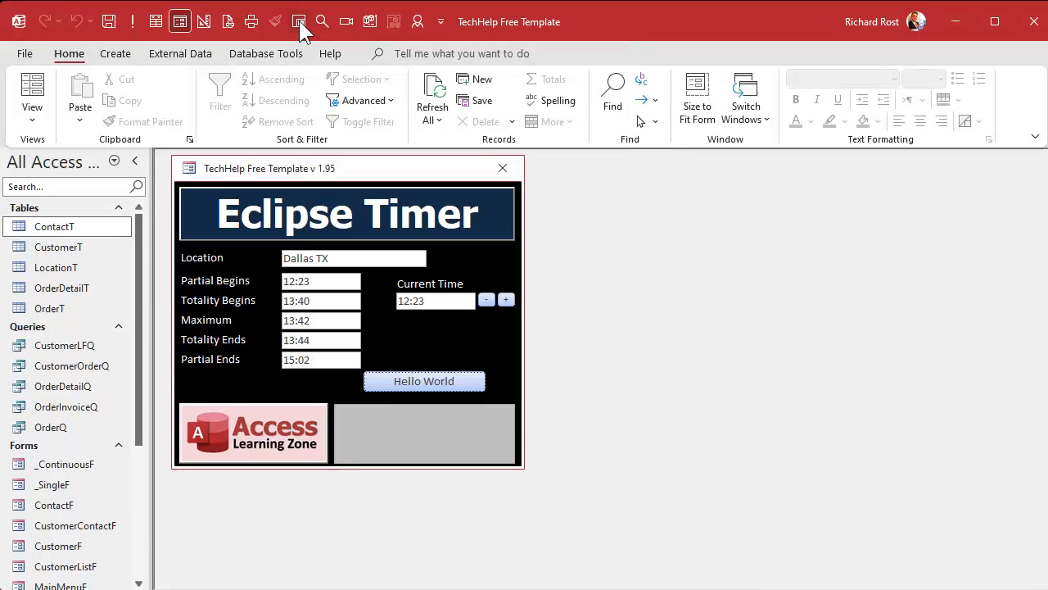
scroll(82, 446, down, 4)
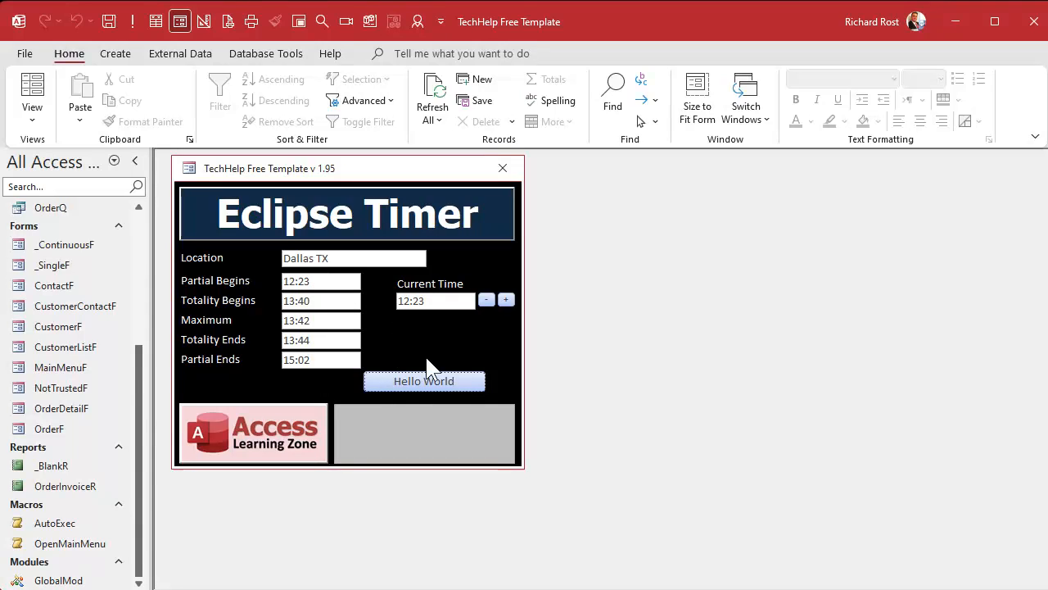
- Test the + and - buttons by advancing Current Time five minutes and stepping it back eight minutes to 12:20
click(507, 302)
click(507, 302)
click(507, 301)
click(507, 302)
click(507, 301)
click(487, 300)
click(486, 300)
click(487, 300)
click(487, 300)
click(486, 300)
click(486, 300)
click(486, 300)
click(486, 300)
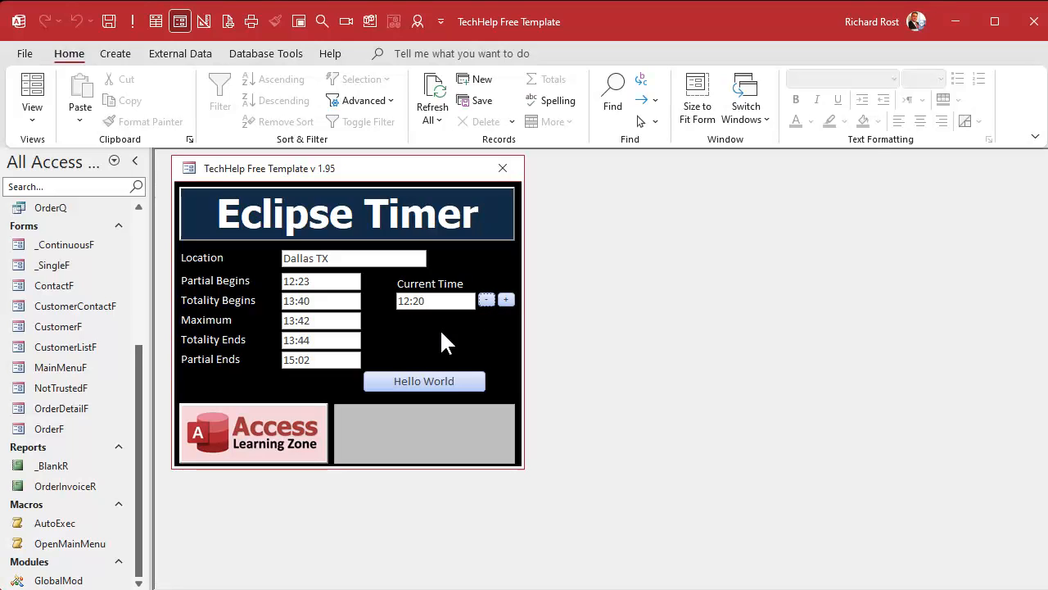